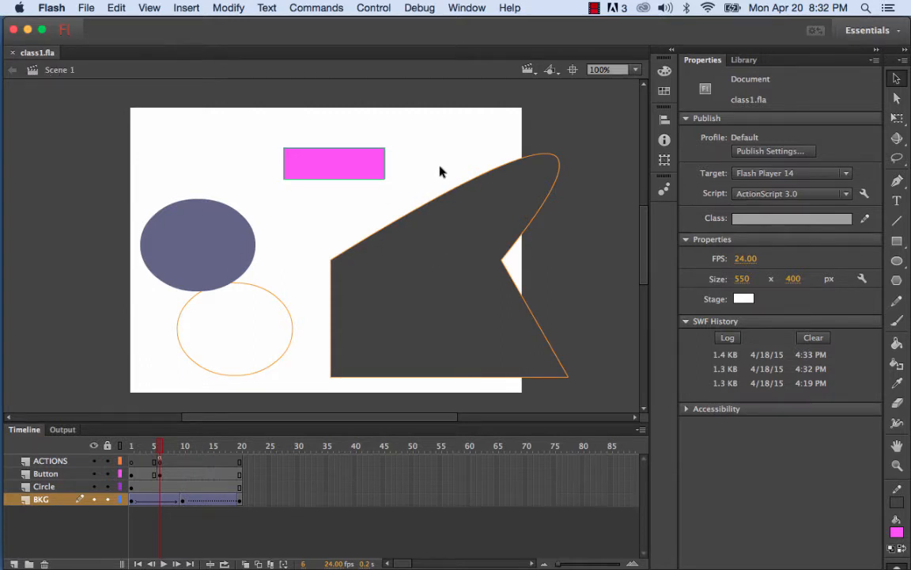
Step: Display the document's scene list and place it beside the artwork on the stage
left_click(466, 8)
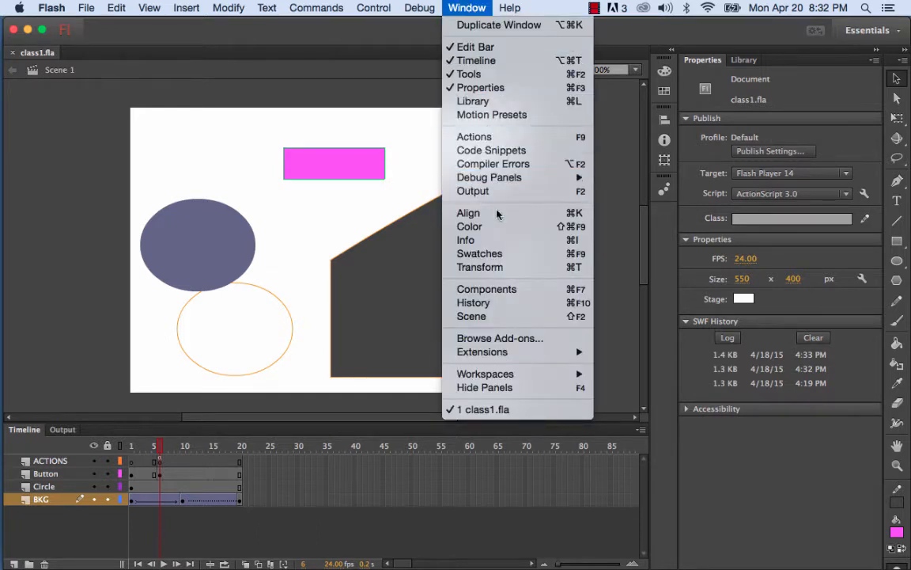
left_click(499, 317)
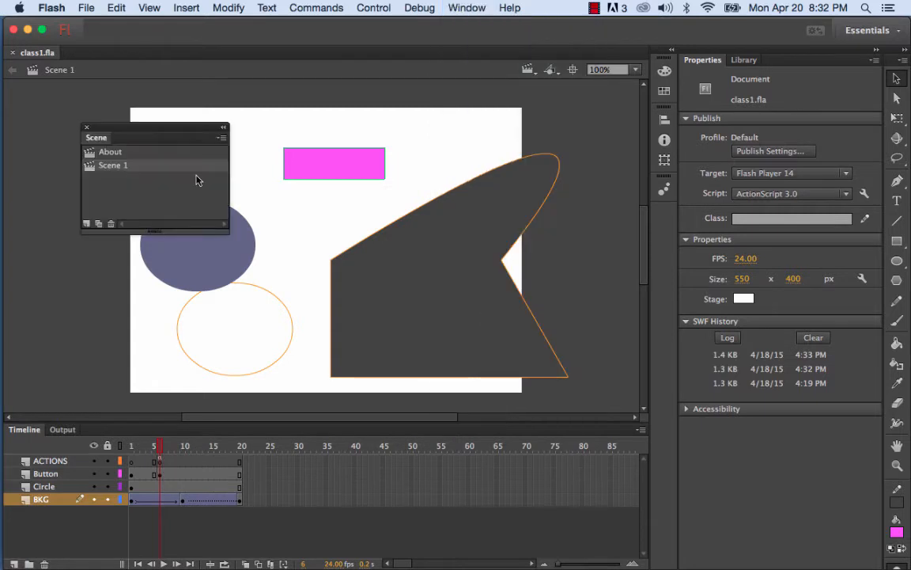
left_click_drag(149, 126, 95, 114)
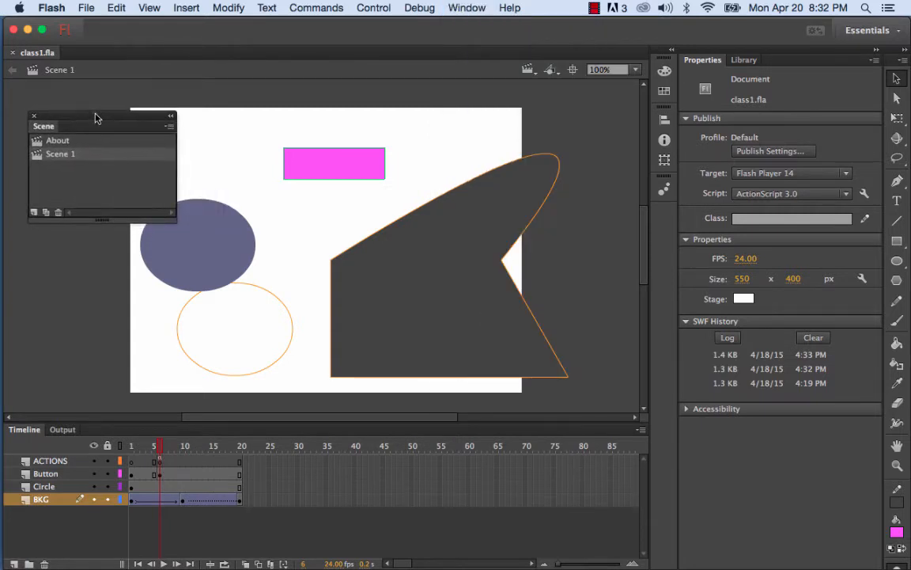
Step: View the About scene and return to Scene 1, keeping the scene list clear of the artwork
left_click(68, 140)
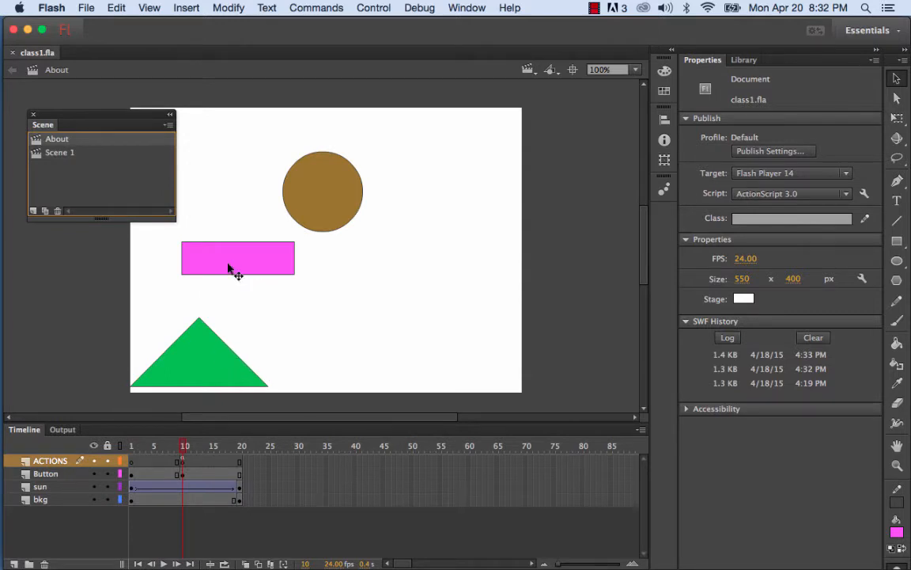
left_click(69, 153)
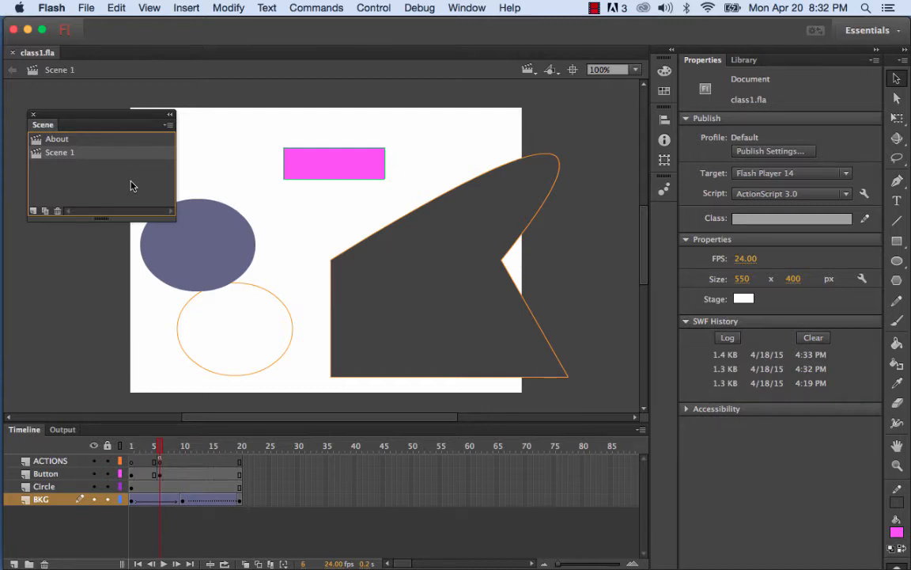
left_click_drag(105, 115, 96, 95)
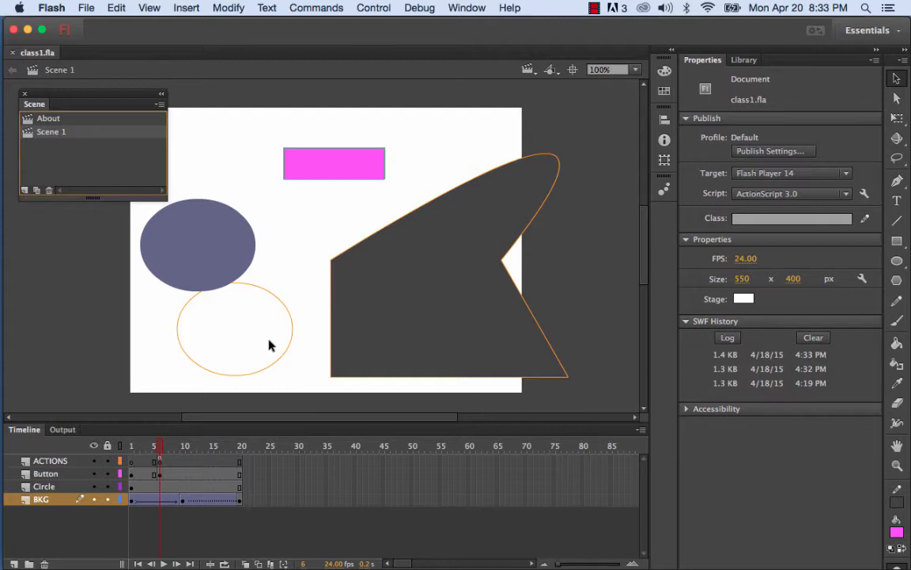
Step: Add a new scene to the document and name it intro
left_click(25, 190)
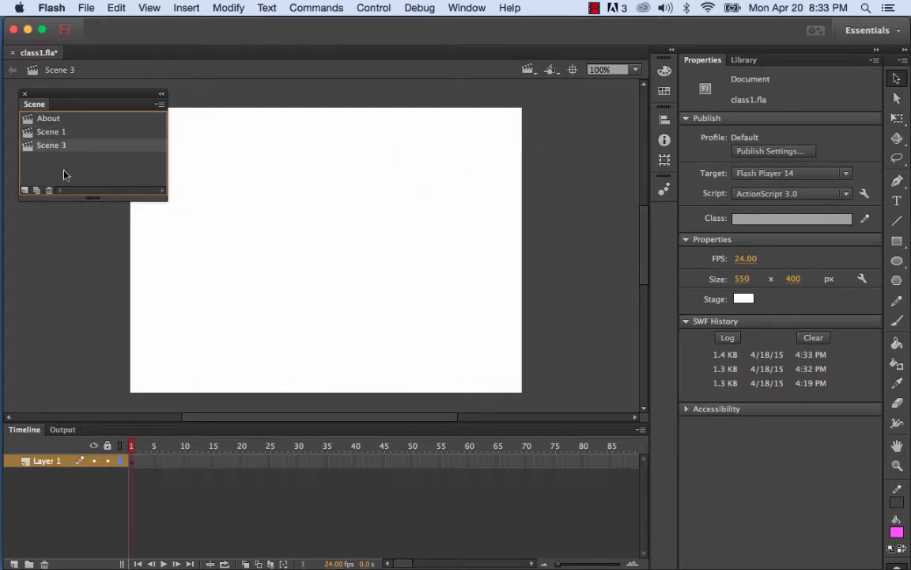
double_click(60, 146)
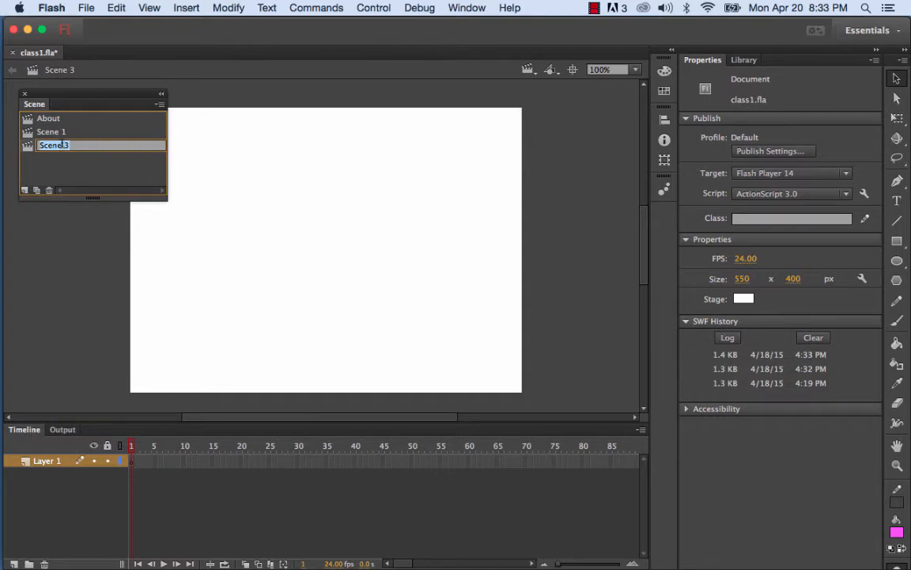
type("Intro")
key("Return")
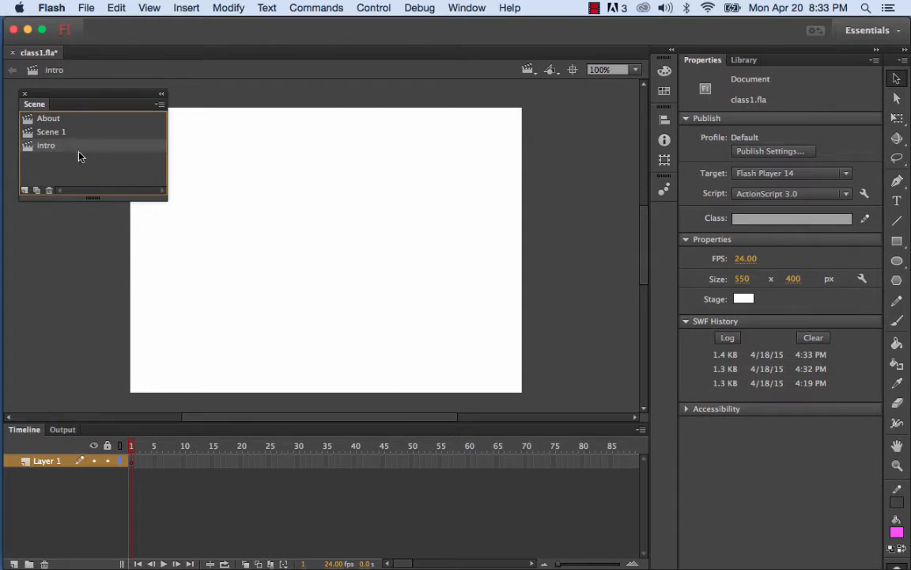
left_click_drag(70, 91, 63, 88)
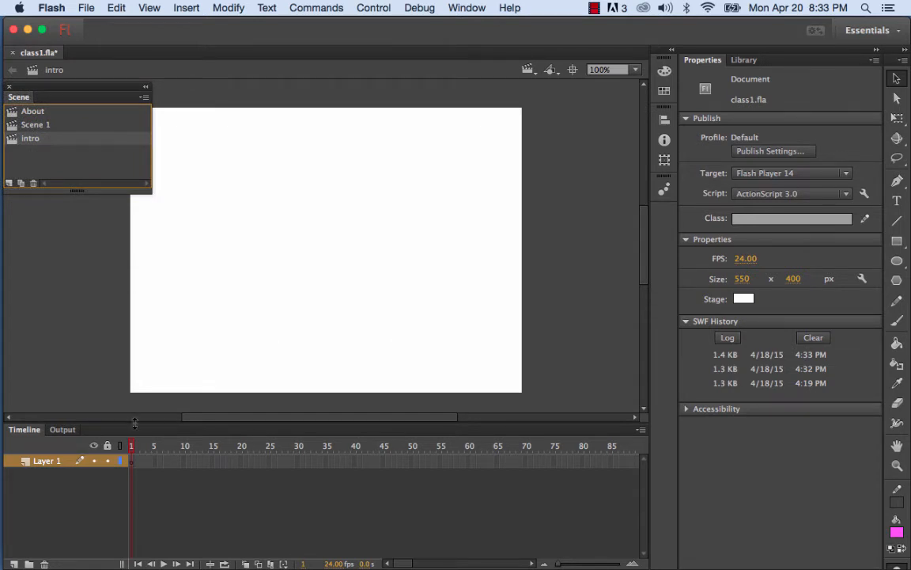
Step: Rename the intro scene's only layer as bkg
double_click(52, 461)
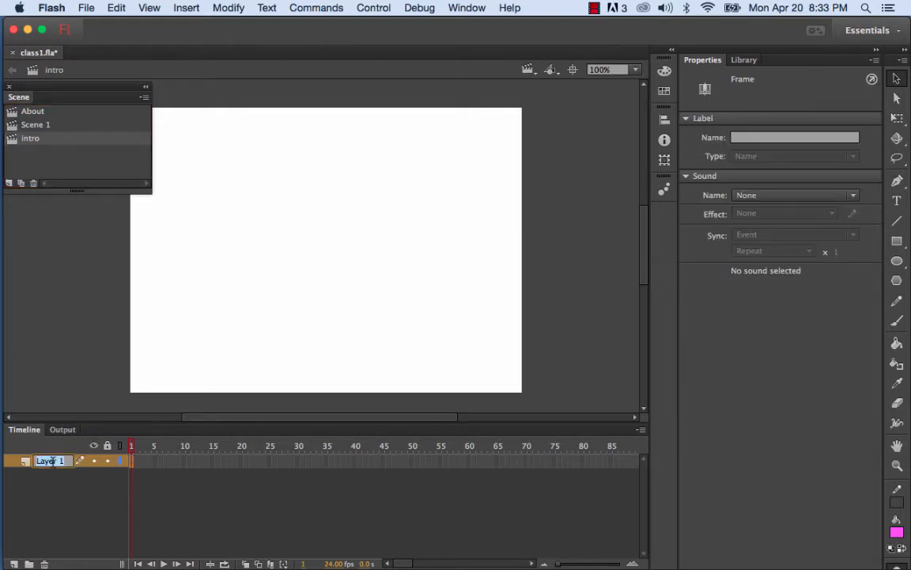
type("bkg")
key("Return")
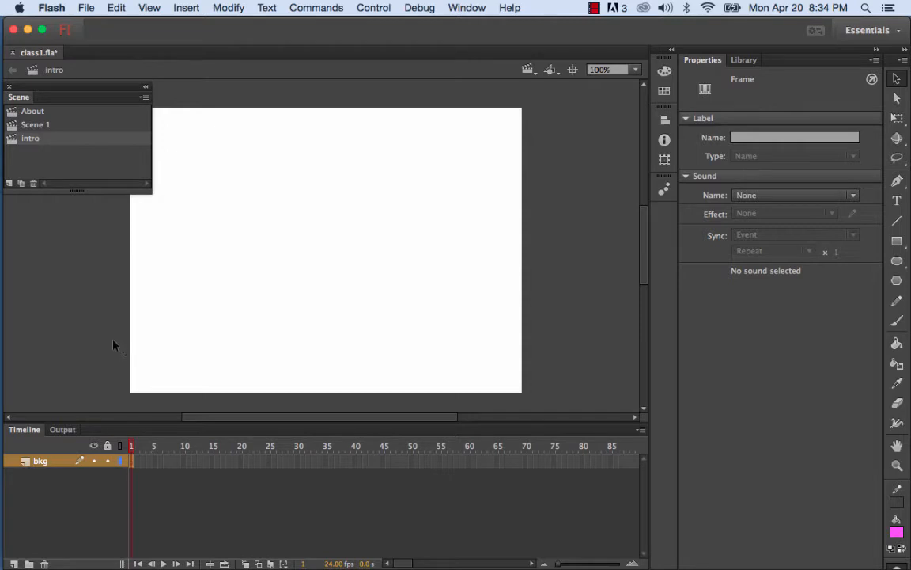
Step: Draw a bright green filled rectangle about 556 by 39 px along the stage's bottom edge on the bkg layer
left_click(897, 240)
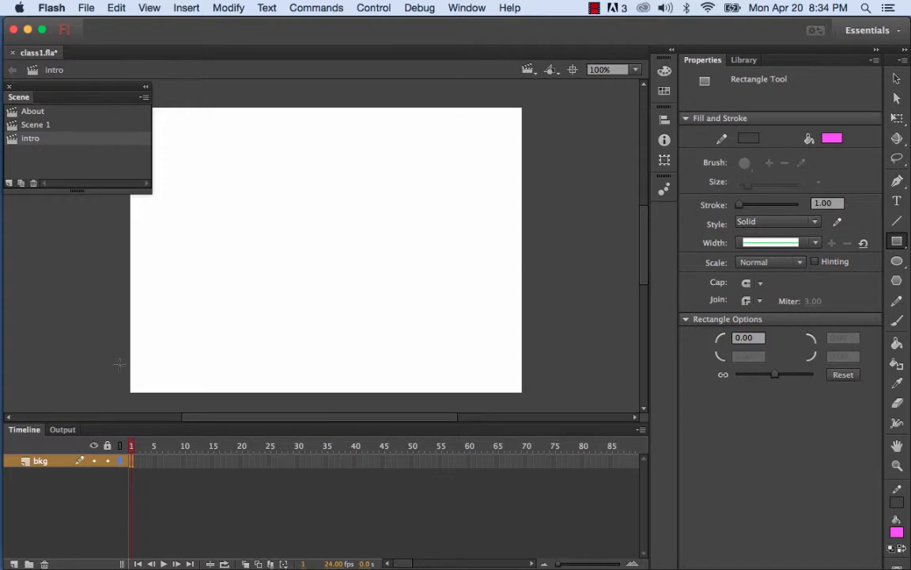
left_click(834, 140)
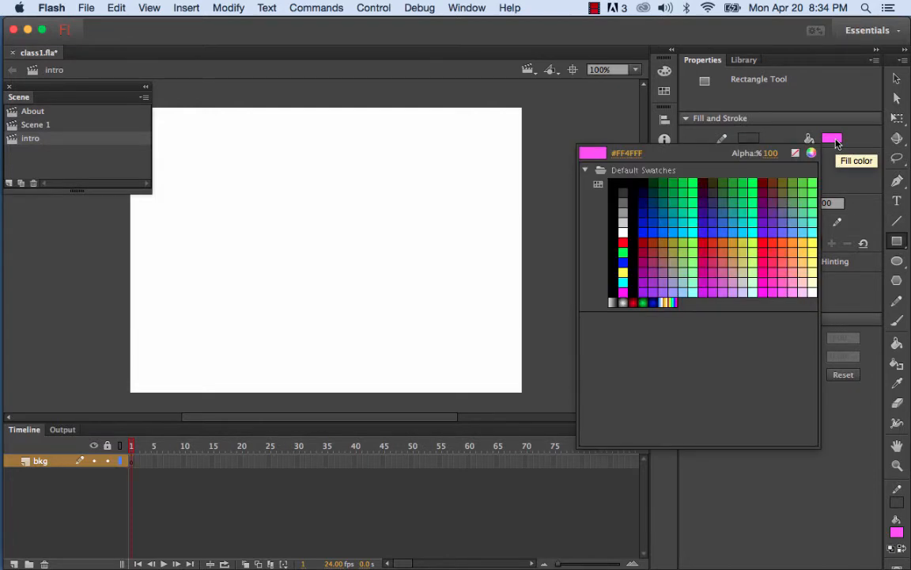
left_click(812, 184)
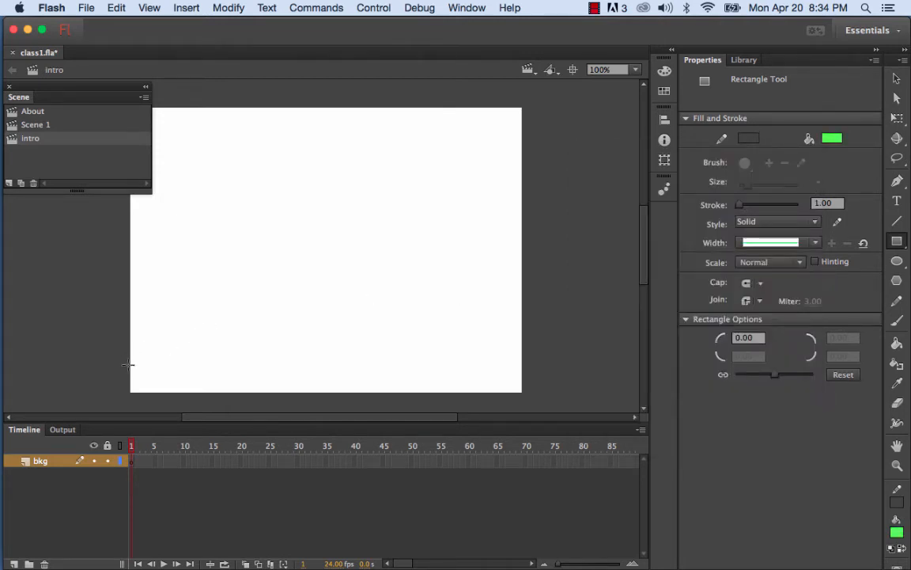
left_click_drag(128, 365, 525, 391)
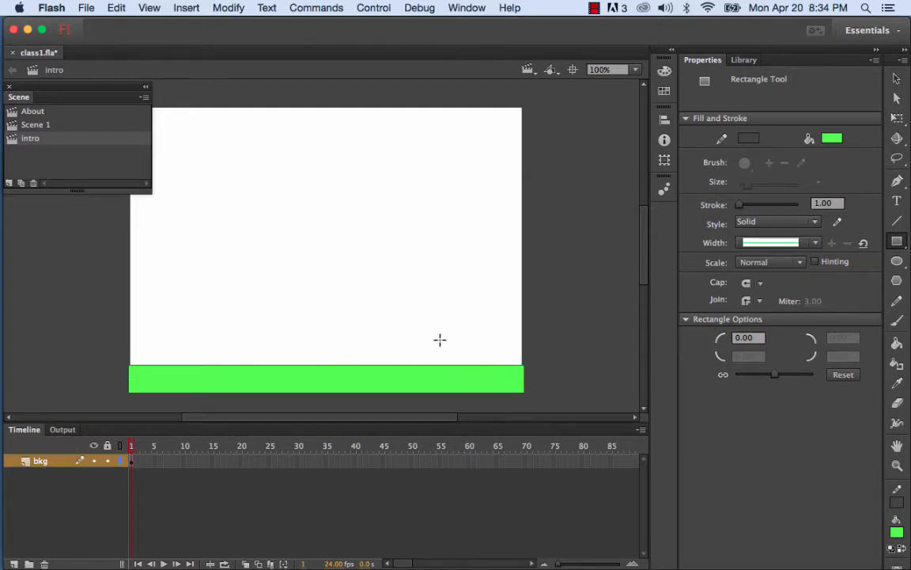
Step: Select the green rectangle's fill alone, select the fill together with its outline, and clear the selection
left_click(897, 79)
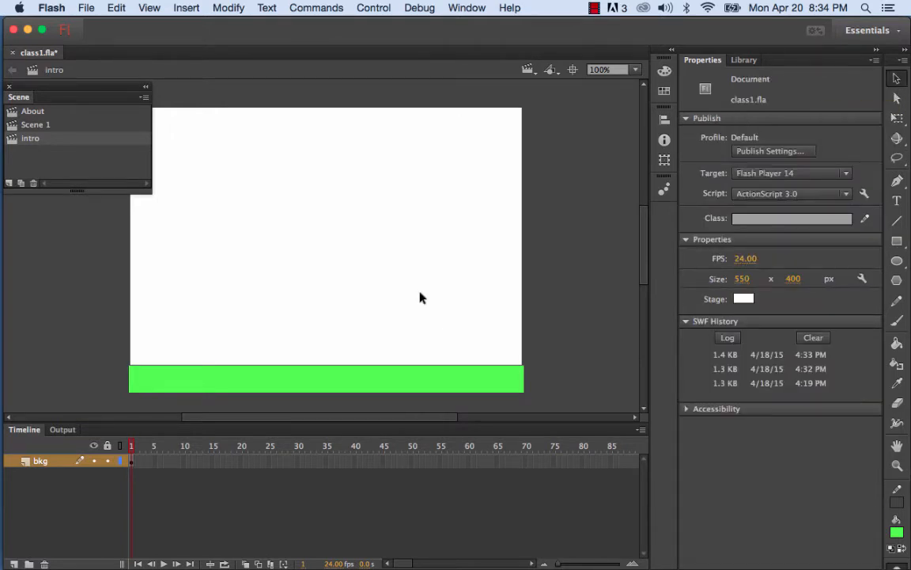
left_click(396, 379)
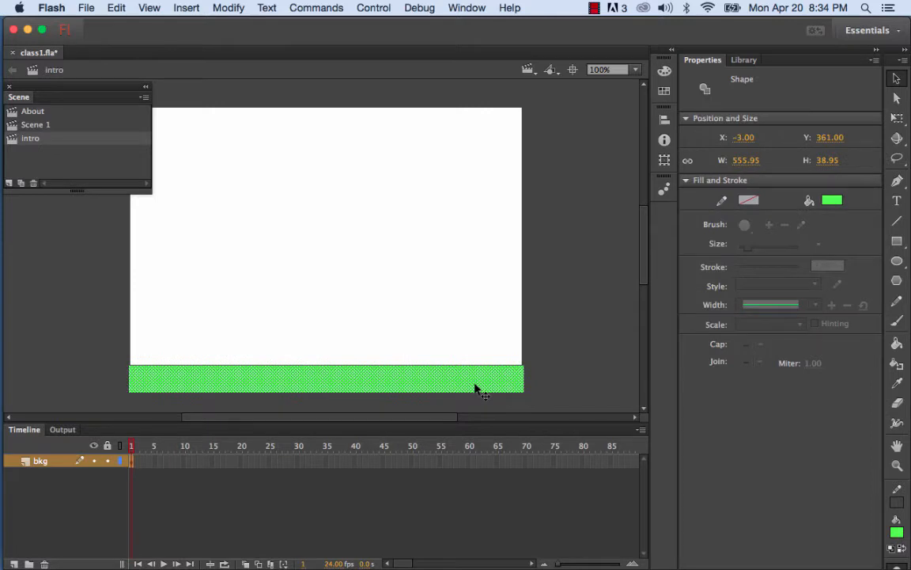
double_click(427, 379)
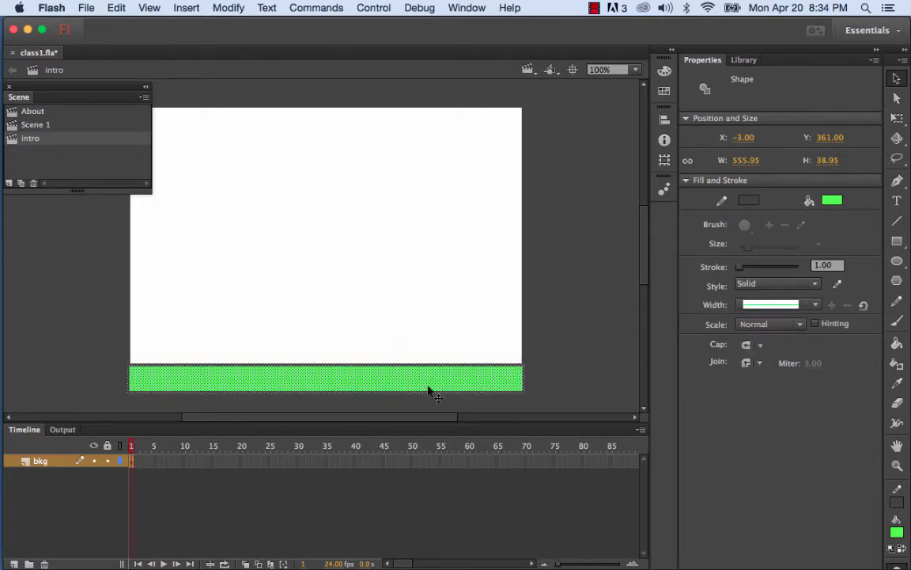
left_click(559, 353)
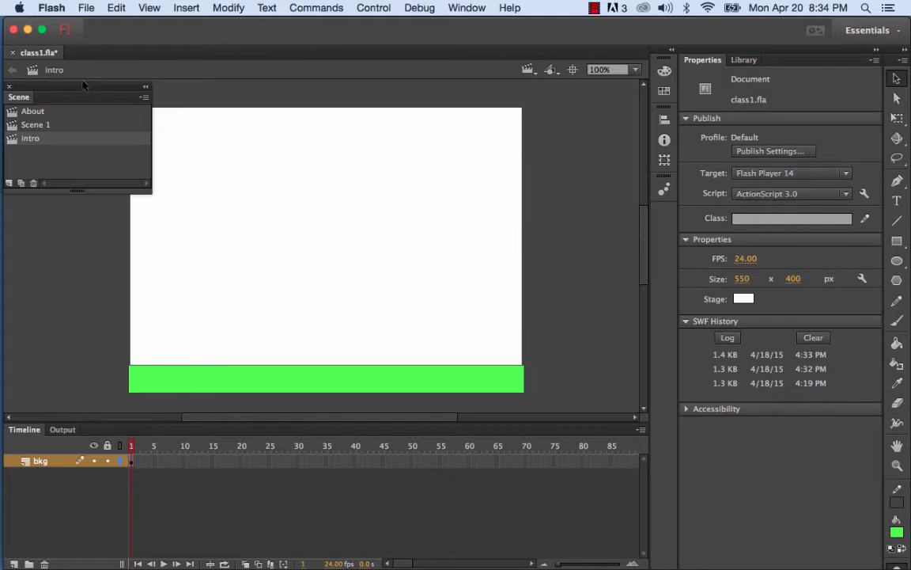
Step: Draw a second bright green rectangle across the full width of the stage's top edge
left_click_drag(82, 85, 82, 159)
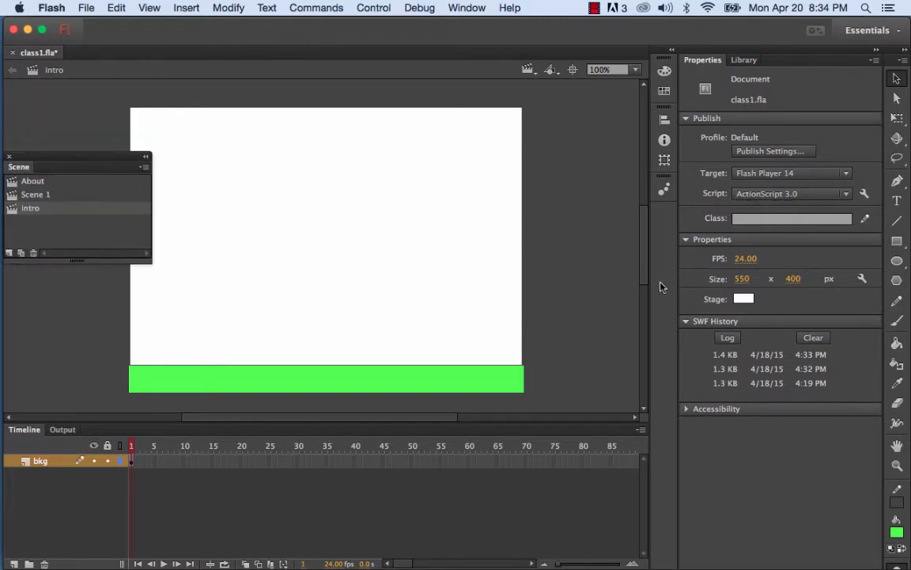
left_click(896, 244)
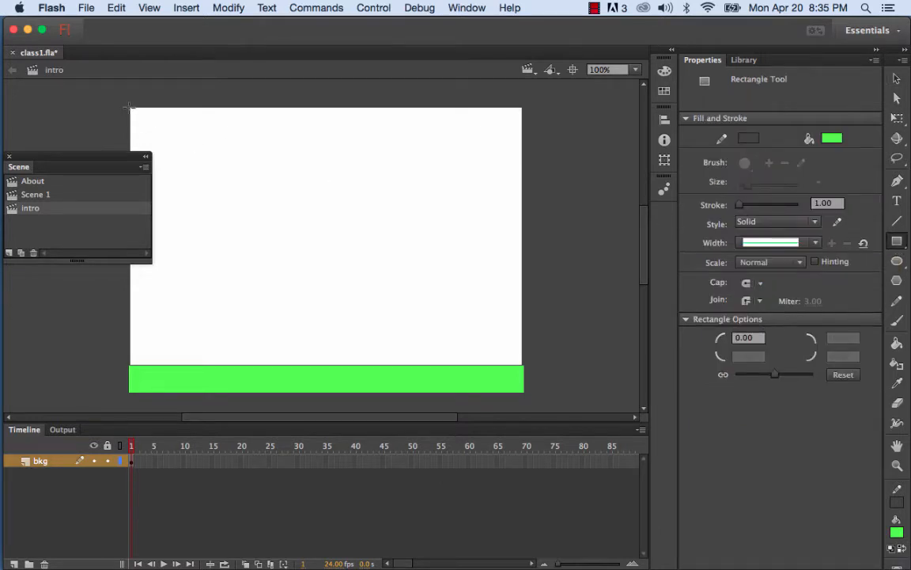
left_click_drag(129, 106, 521, 151)
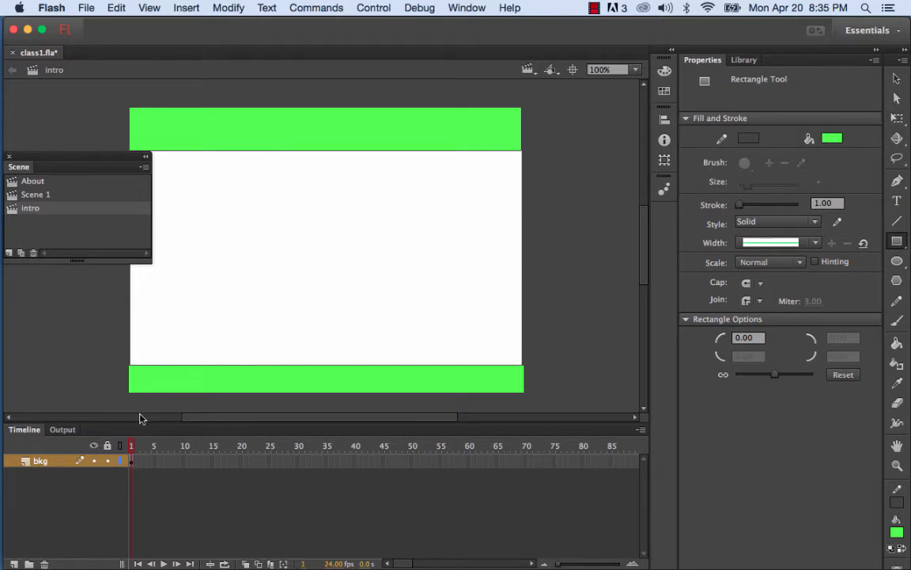
Step: Lock the bkg layer and test the lock by trying to select the bottom green rectangle
left_click(108, 461)
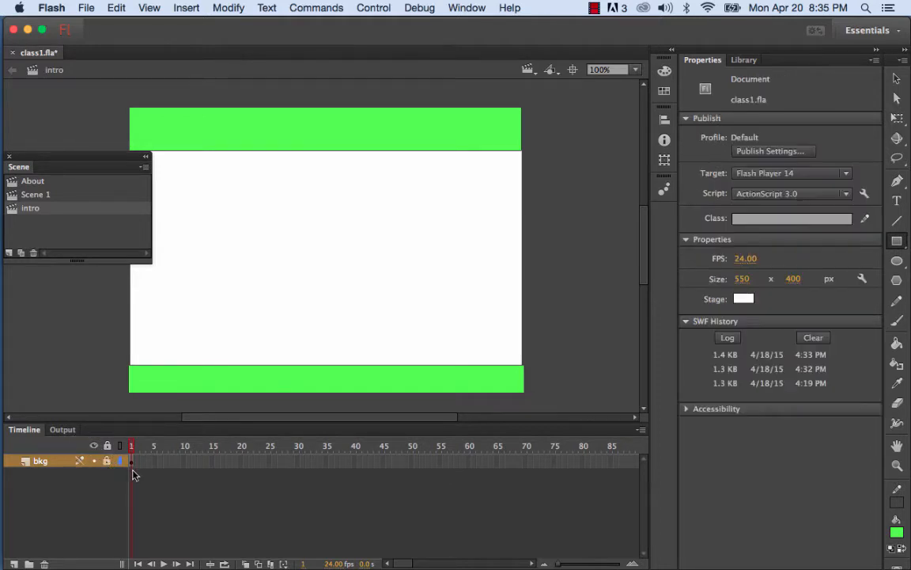
key("v")
left_click_drag(311, 368, 362, 396)
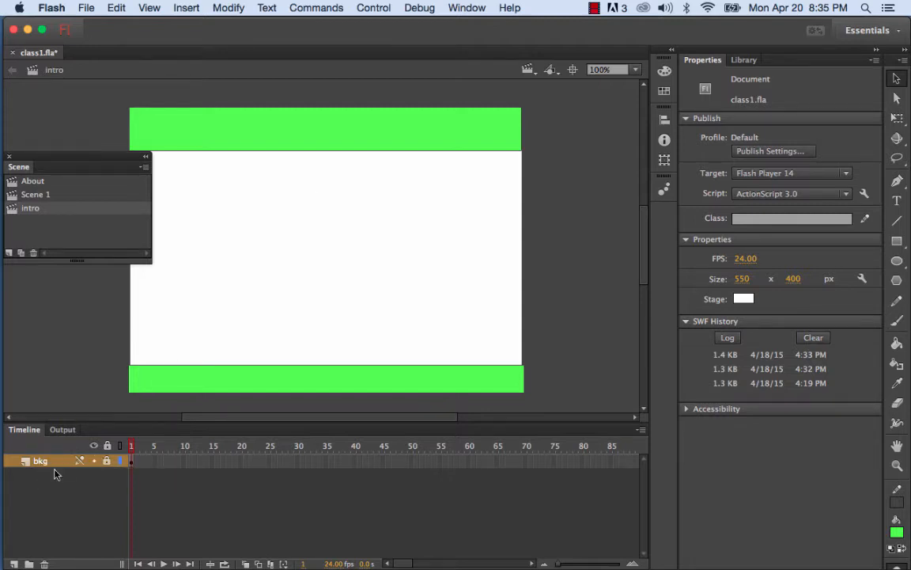
Step: Add a new layer above bkg and name it text
left_click(13, 564)
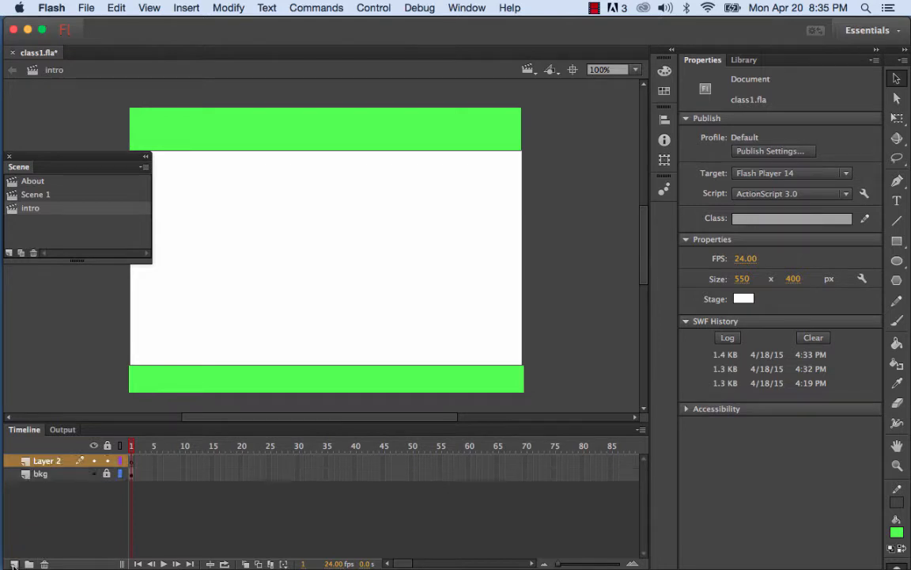
double_click(45, 461)
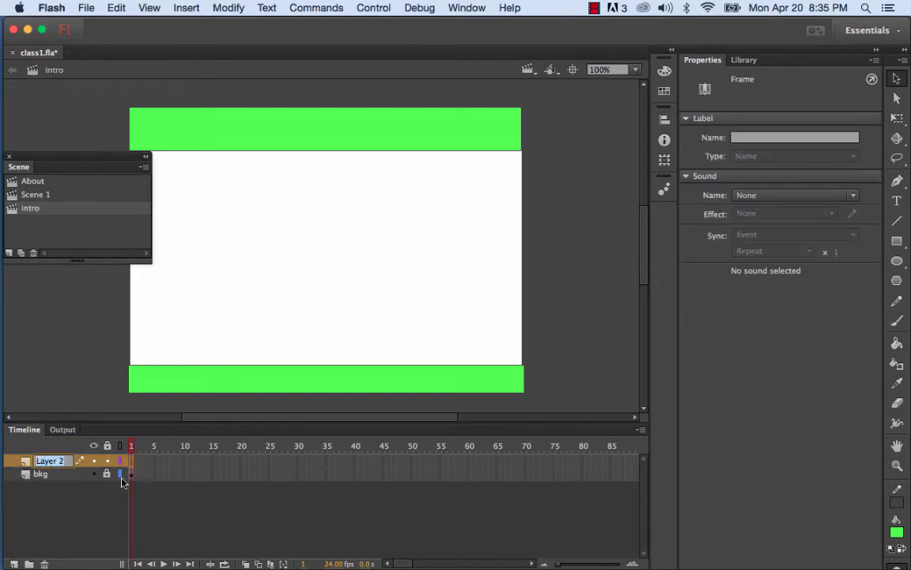
type("text")
key("Return")
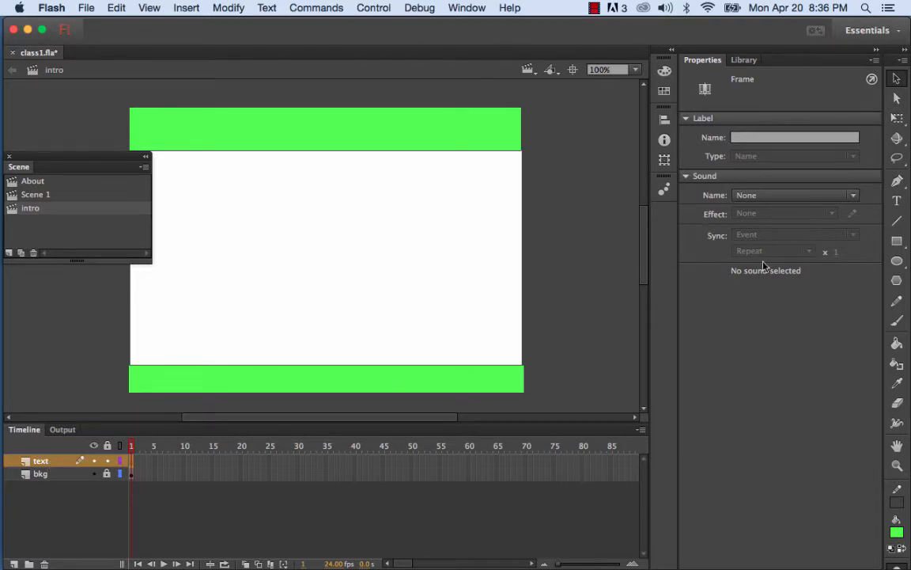
Step: Set the Text tool's colour to black and its font size to 18 pt
left_click(898, 204)
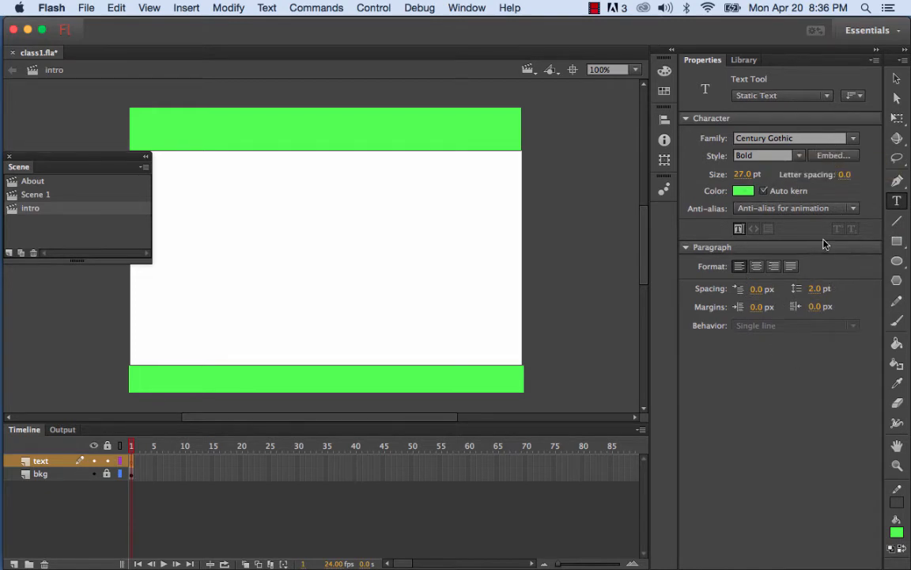
left_click(744, 191)
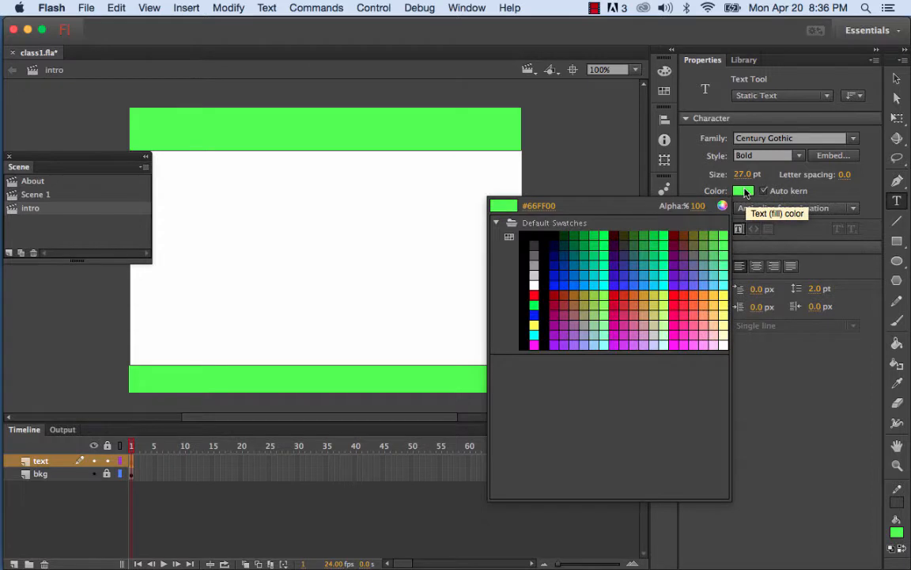
left_click(537, 233)
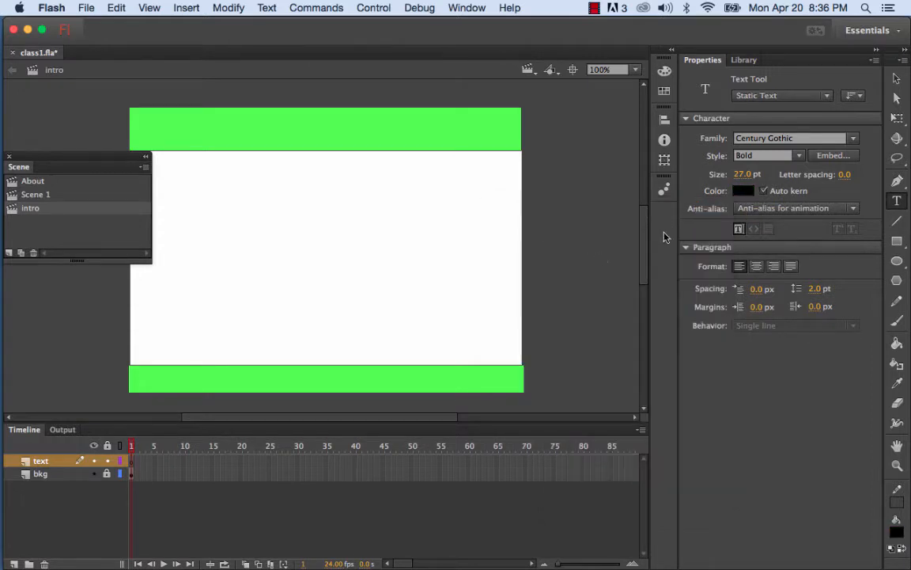
left_click(740, 175)
type("18")
key("Return")
Step: Place a text block in the stage's upper middle reading "This instruction is about Flash"
left_click(237, 198)
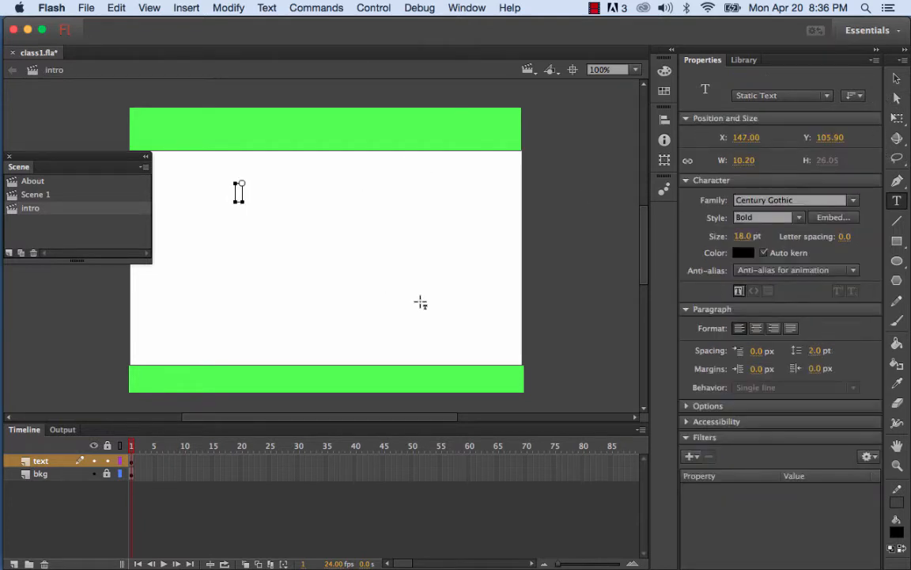
type("This")
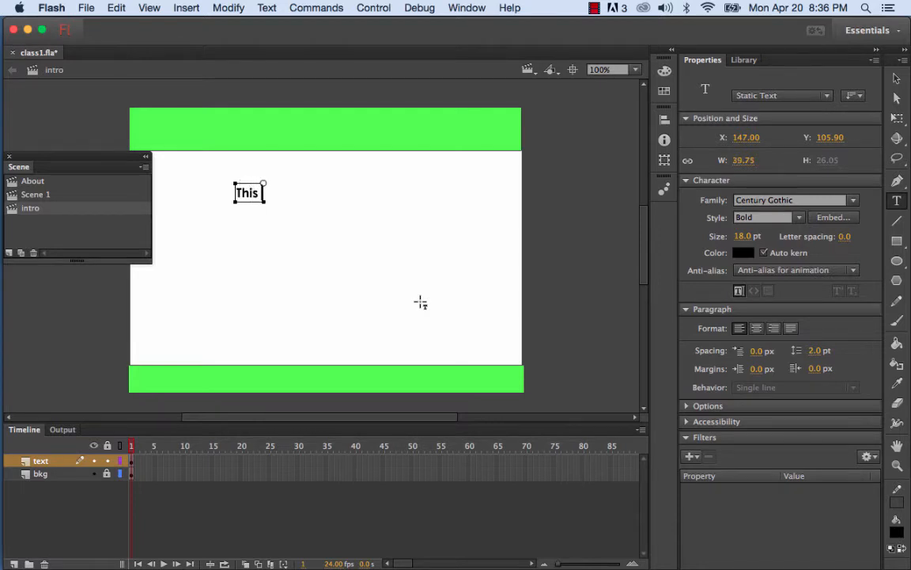
type(" instruction")
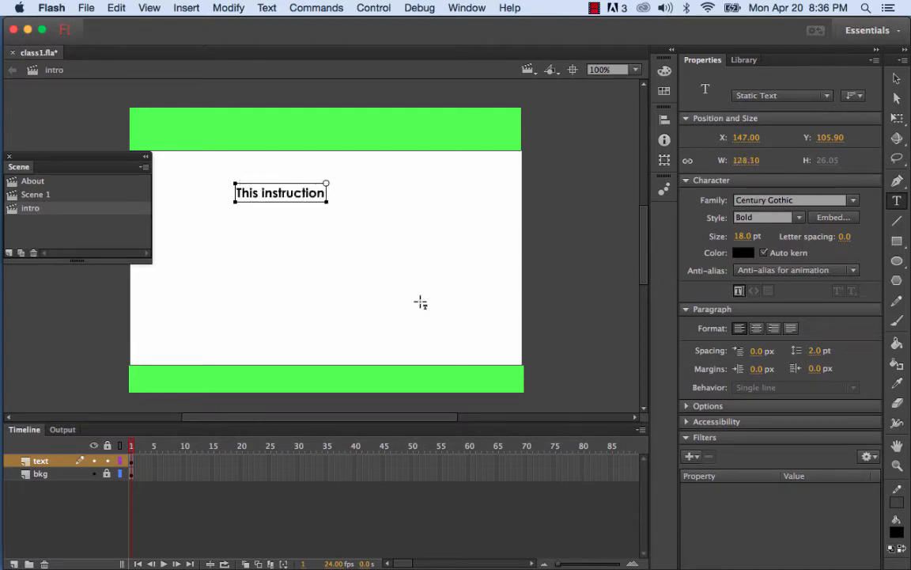
type(" is about F")
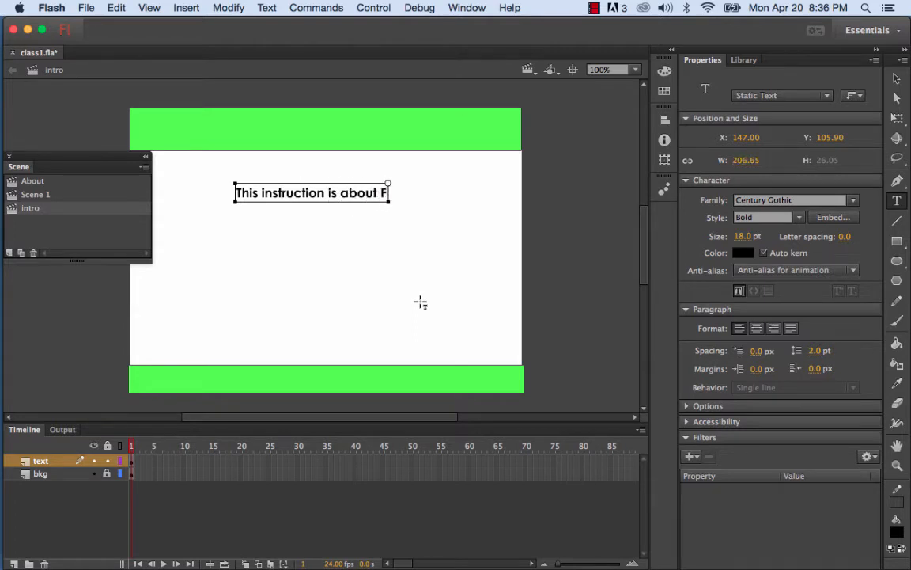
type("lash")
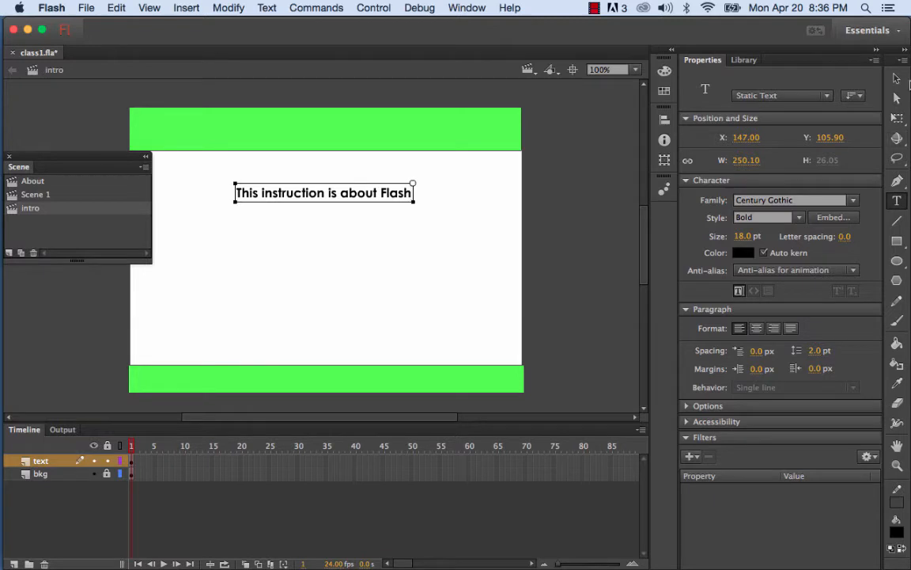
left_click(896, 78)
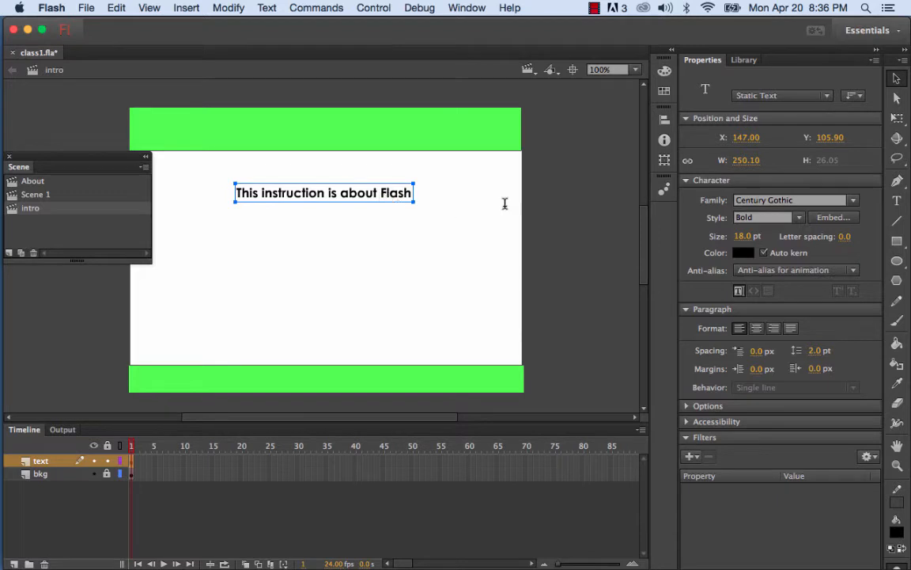
Step: Insert the filler words "hlhjl hkhh lhl hlh khgkh khk hkhk" before "Flash" in the text block
left_click(897, 203)
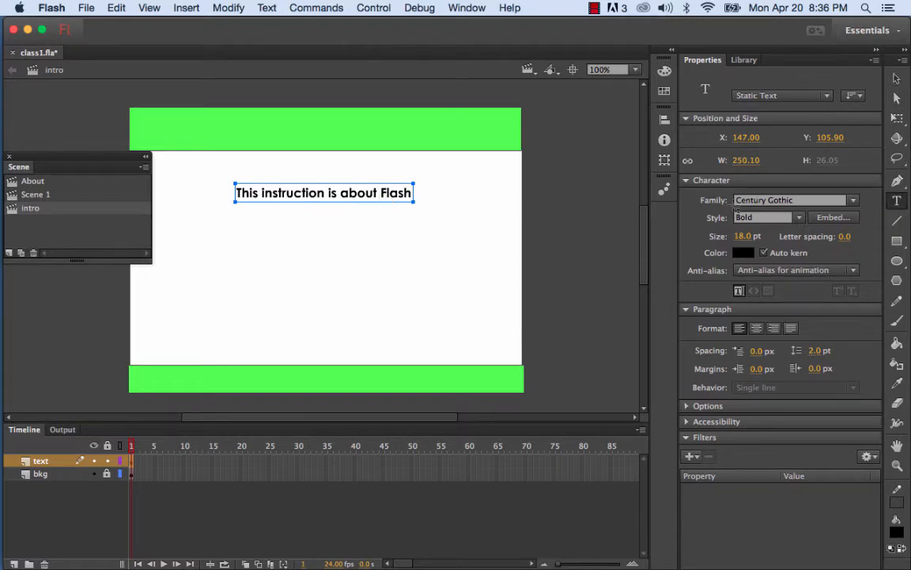
left_click(380, 193)
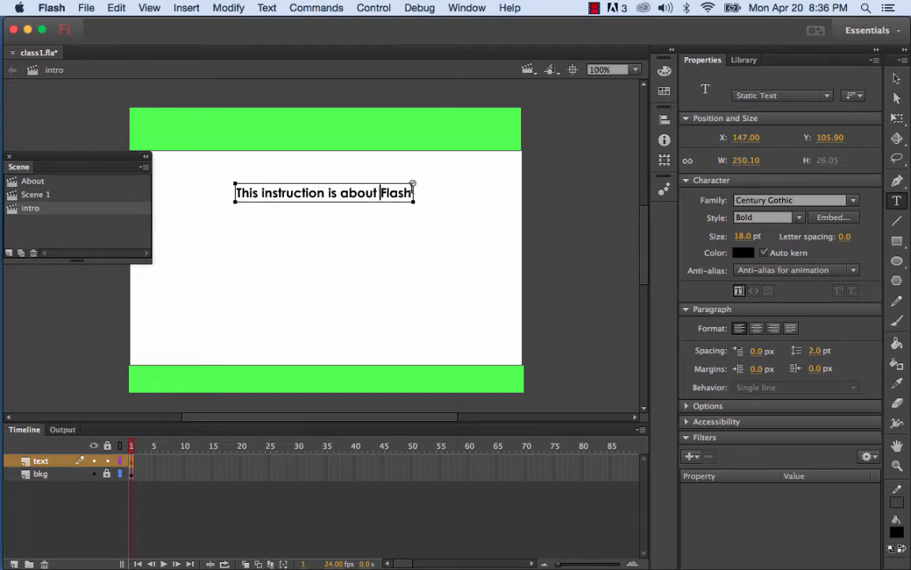
type("hlhj hkhh lhl hlh khgkh khk hkhk")
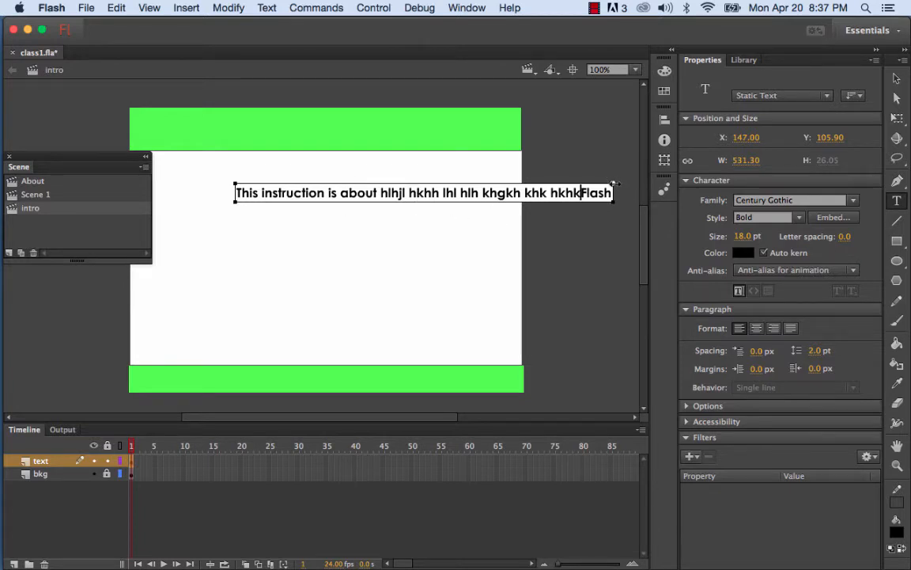
Step: Narrow the text block to about 331 px wide so it wraps, and move it horizontally to about X 101
left_click_drag(614, 183, 471, 183)
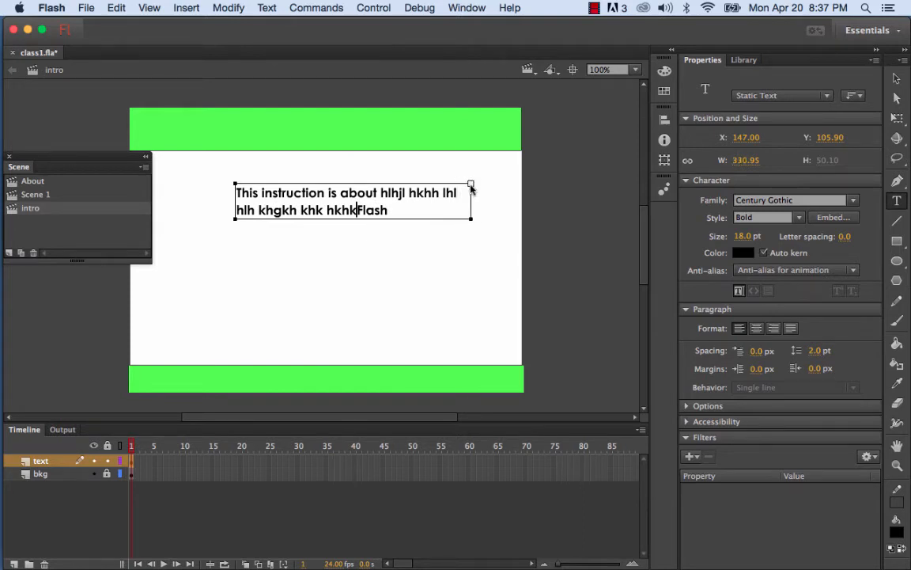
key("Escape")
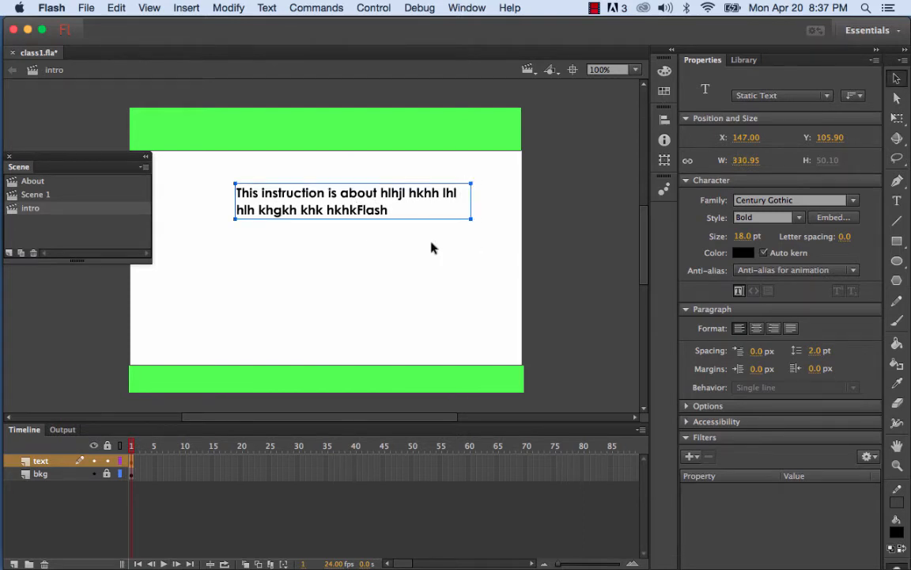
left_click_drag(378, 211, 338, 213)
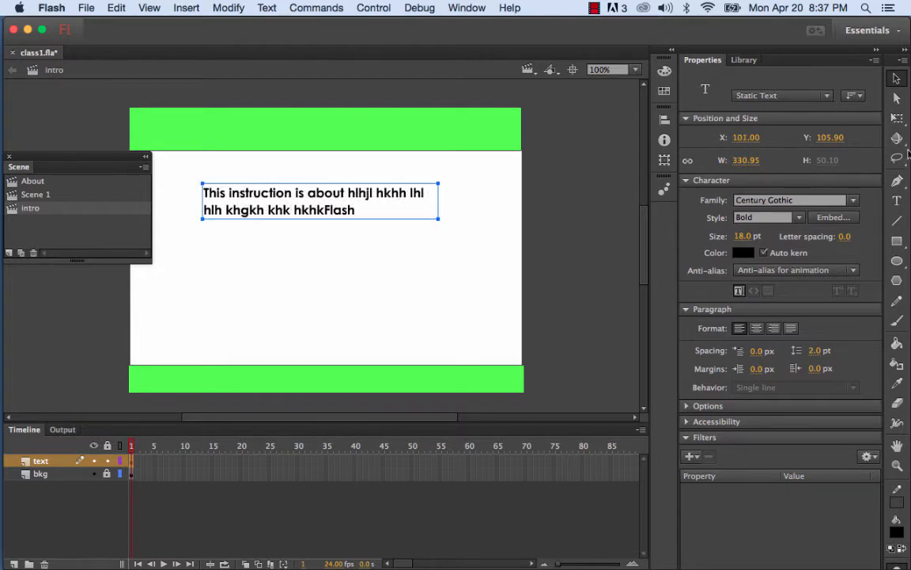
Step: Append the filler text "h k hk hkho kghkhgkh kh kh khkh k" to the end of the text block
left_click(897, 200)
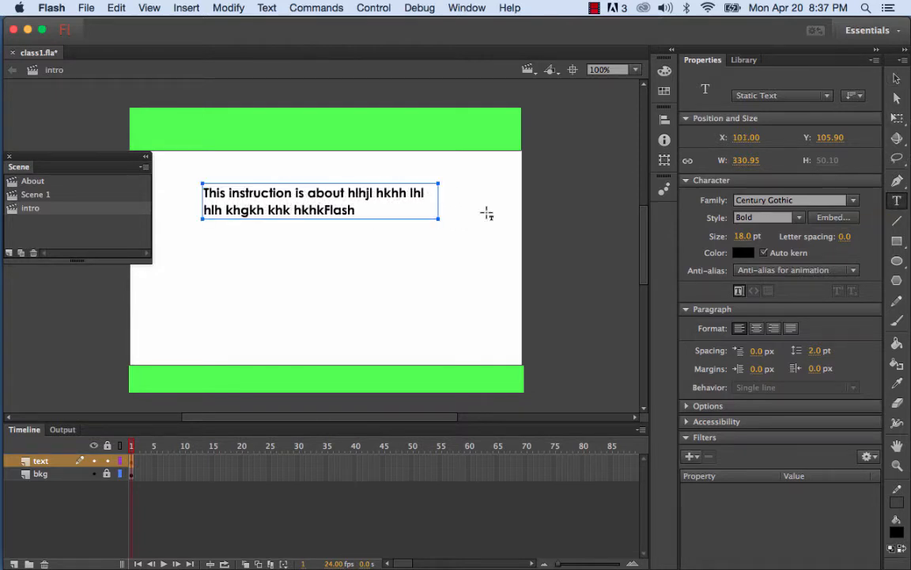
left_click(340, 191)
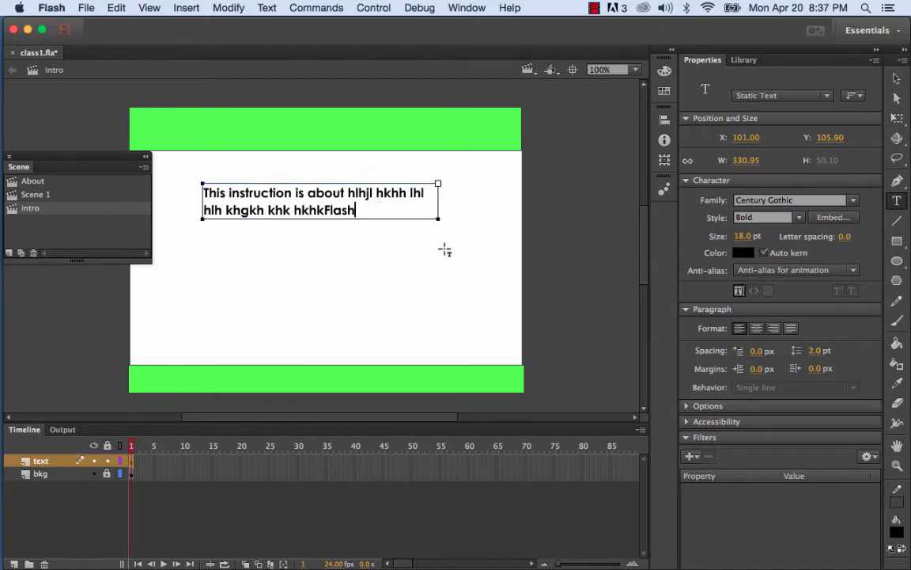
type("h k hk hkho kghkhgkh kh")
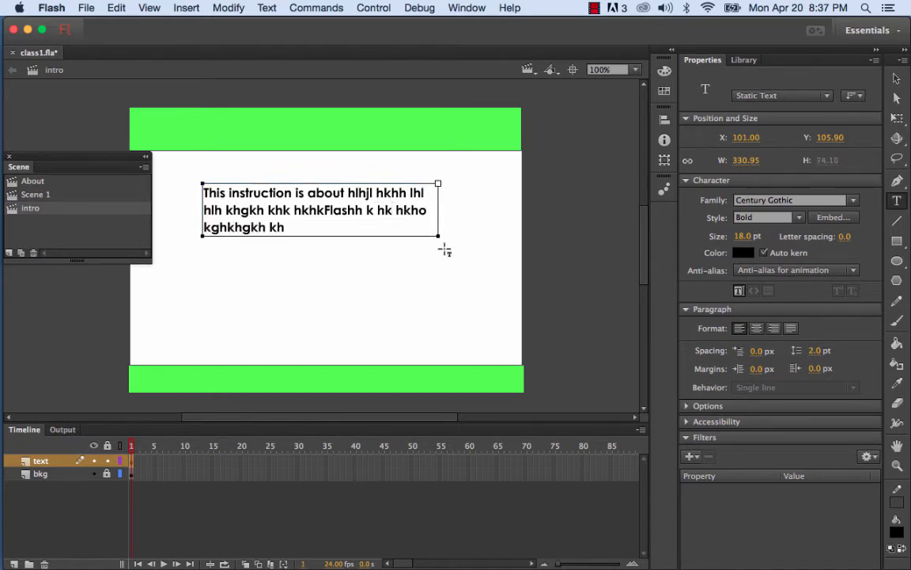
type(" kh khkh k")
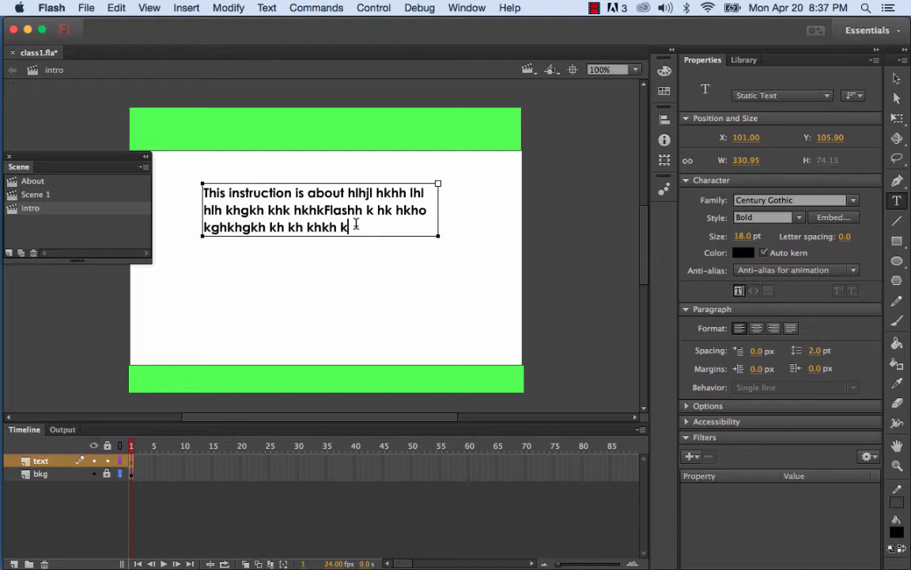
Step: Replace everything after "This instruction is about" in the text block with "Flash"
left_click_drag(356, 221, 351, 198)
key("BackSpace")
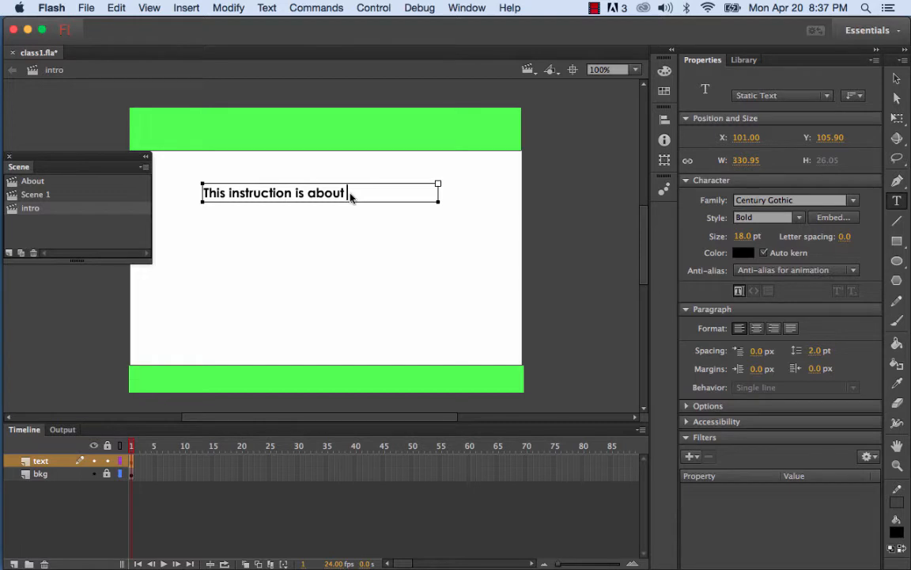
type("Flash")
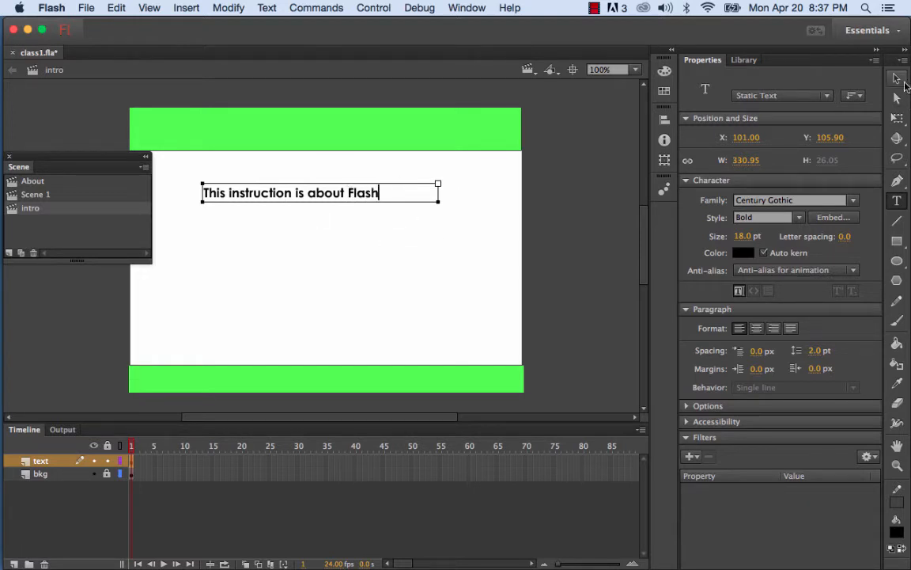
key("Escape")
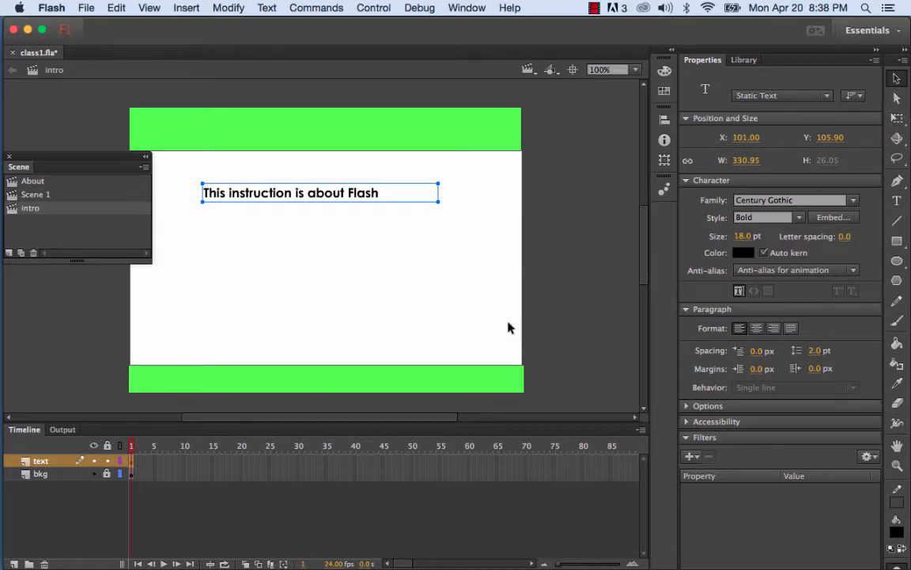
Step: Add a new layer above text and name it btn-NEXT
left_click(898, 242)
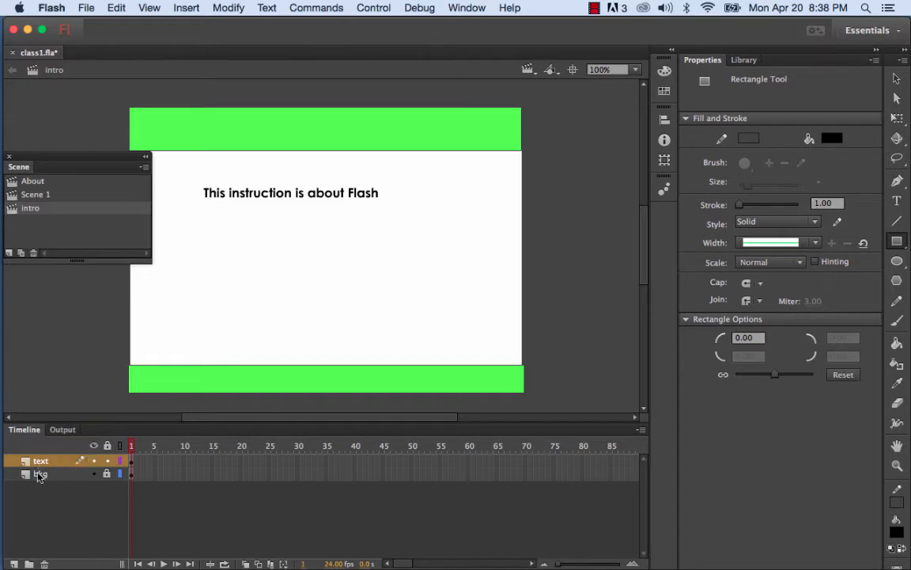
left_click(13, 564)
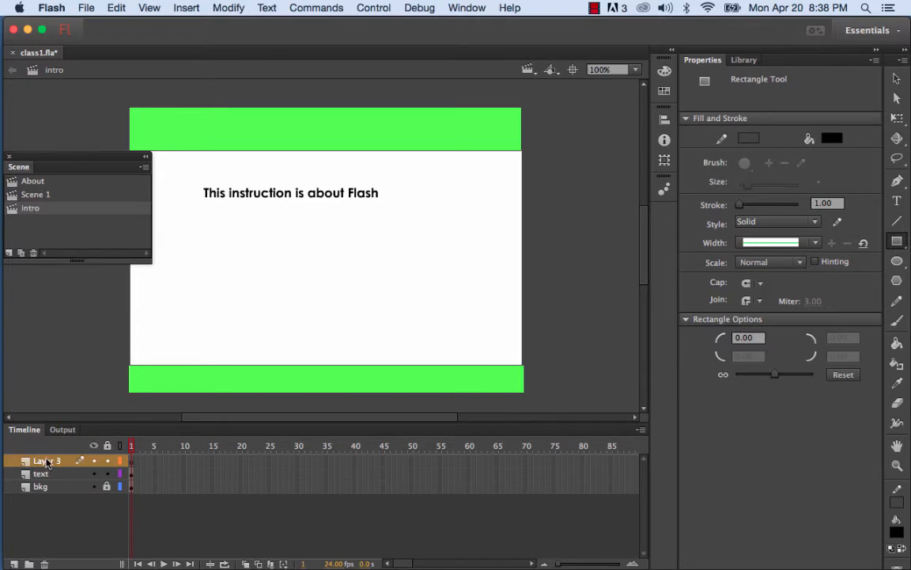
double_click(47, 461)
type("bu")
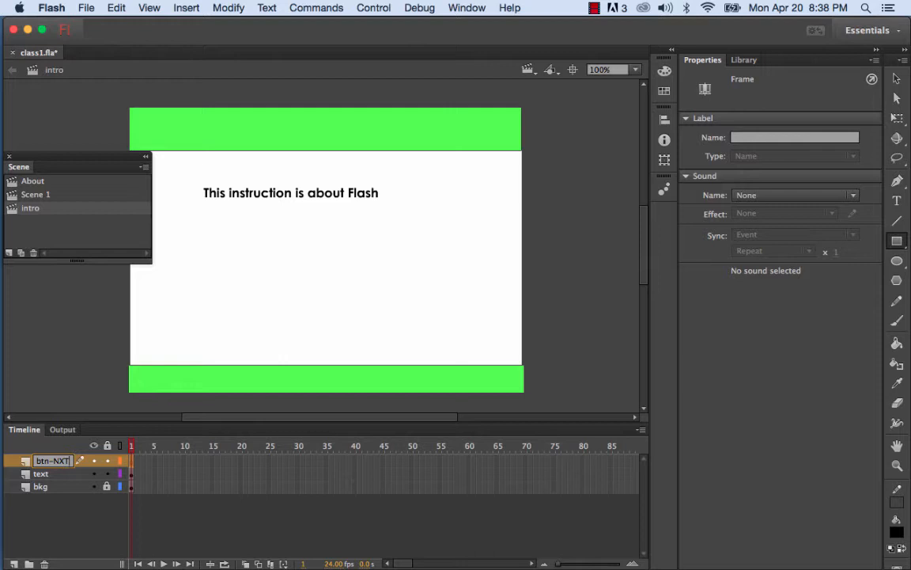
left_click(59, 461)
type("E")
left_click(896, 79)
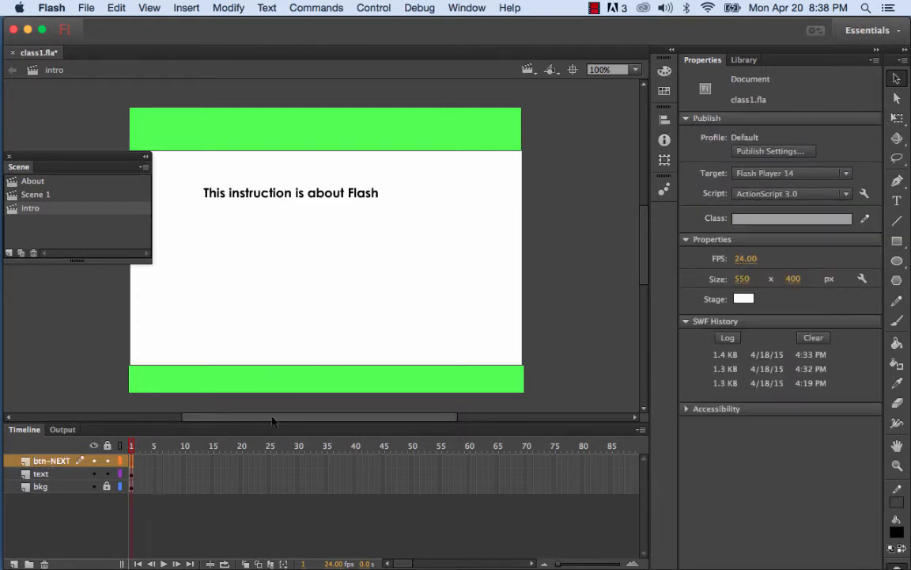
Step: Draw a rectangle about 98 × 40 px in the stage's lower-right area on btn-NEXT and fill it with yellow #FFFF00
left_click(898, 242)
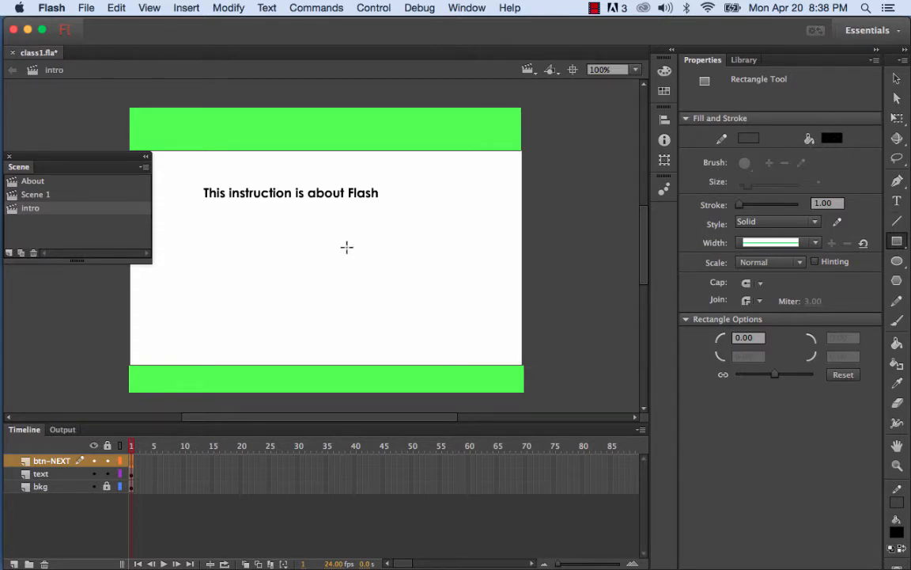
mouse_move(382, 306)
left_mouse_down()
mouse_move(442, 319)
mouse_move(452, 334)
left_mouse_up()
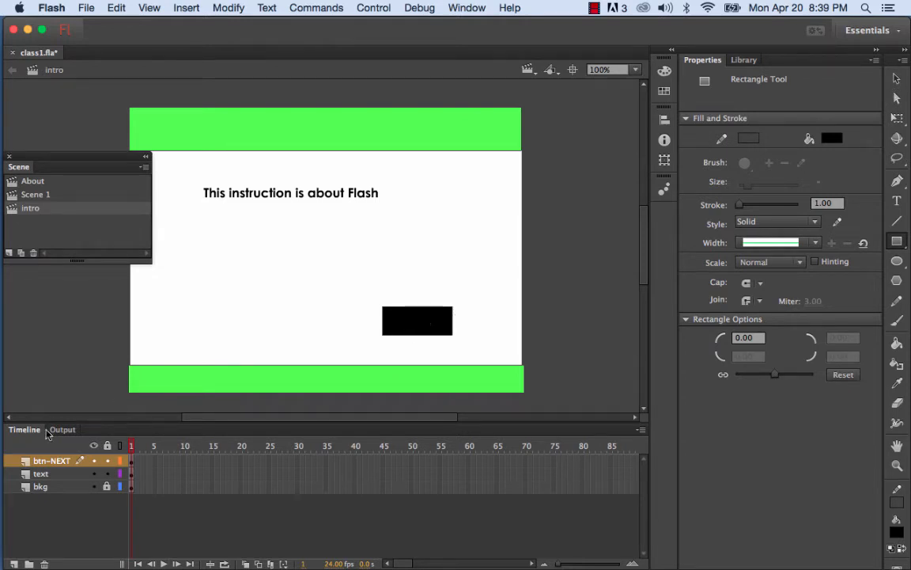
left_click(47, 463)
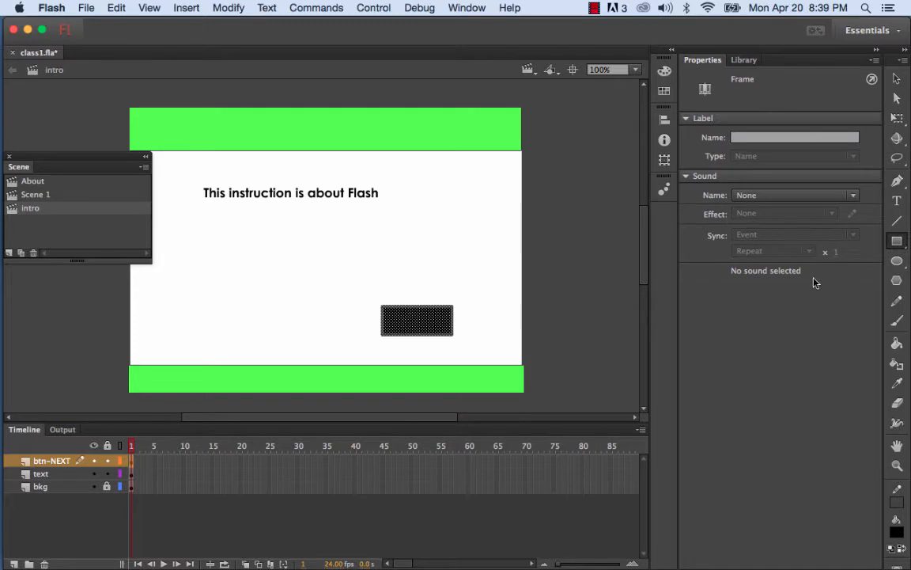
key("v")
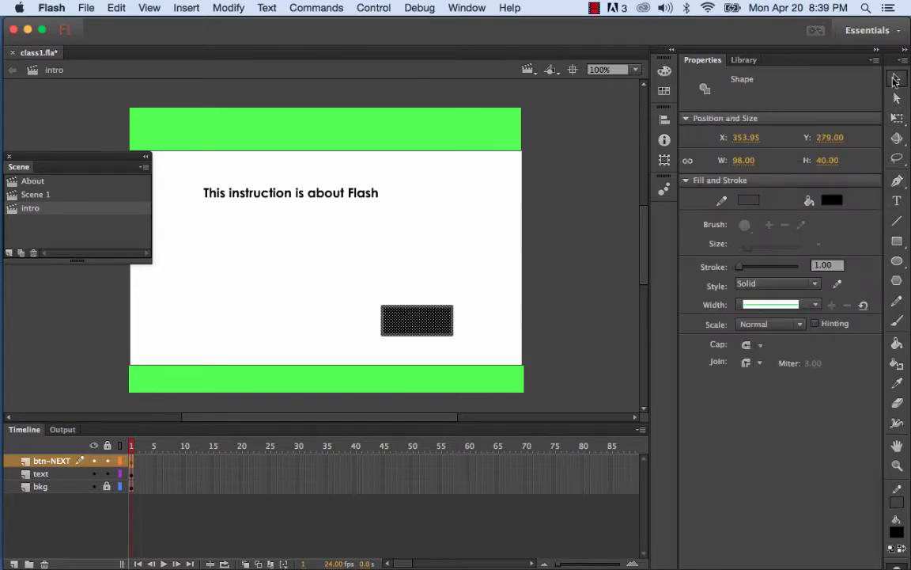
left_click(436, 272)
left_click(425, 320)
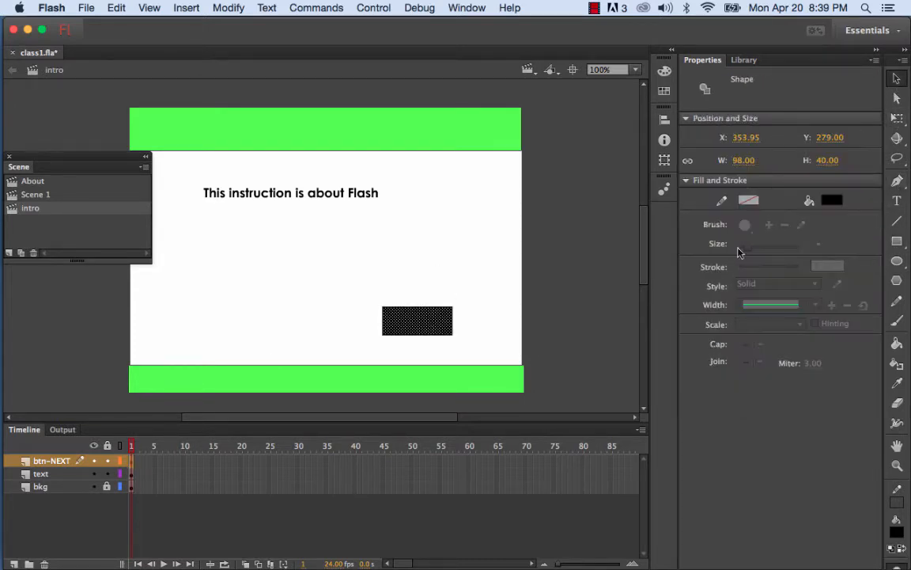
left_click(832, 201)
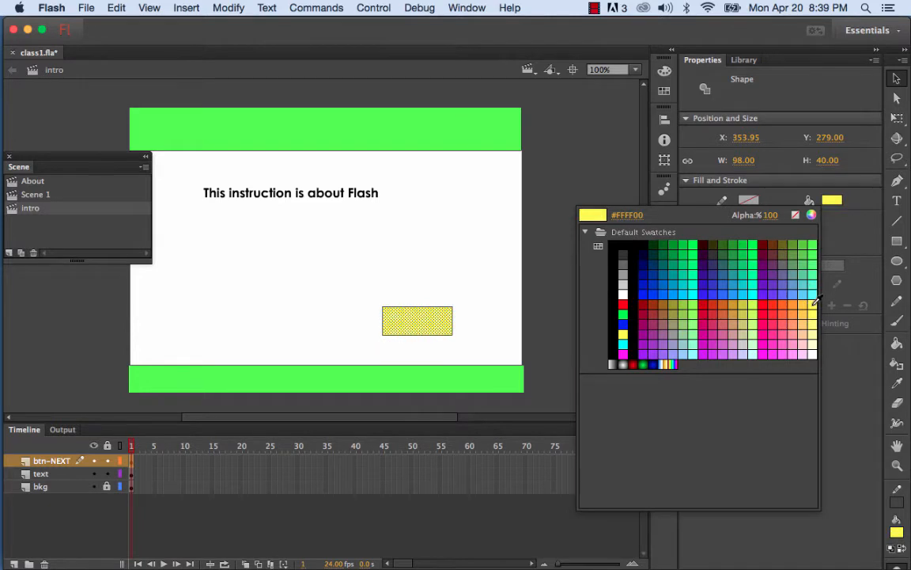
left_click(816, 301)
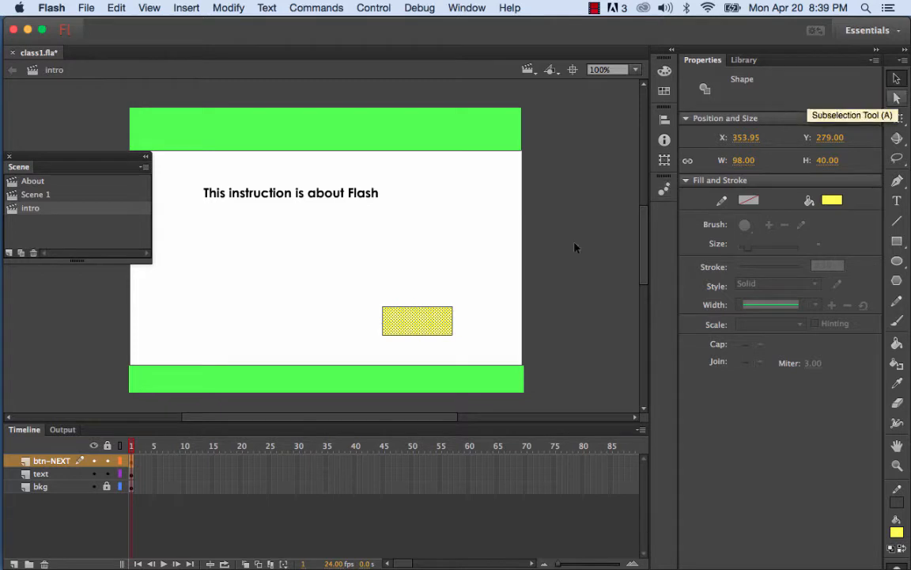
Step: Reduce the height of the yellow rectangle and its outline to about 20.5 px with Free Transform
left_click(449, 279)
left_click(424, 328)
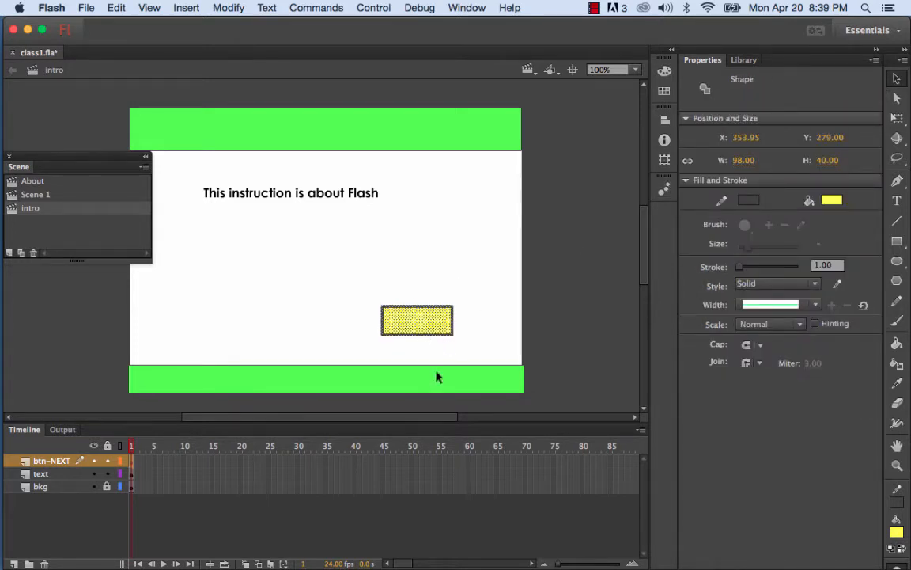
left_click(900, 121)
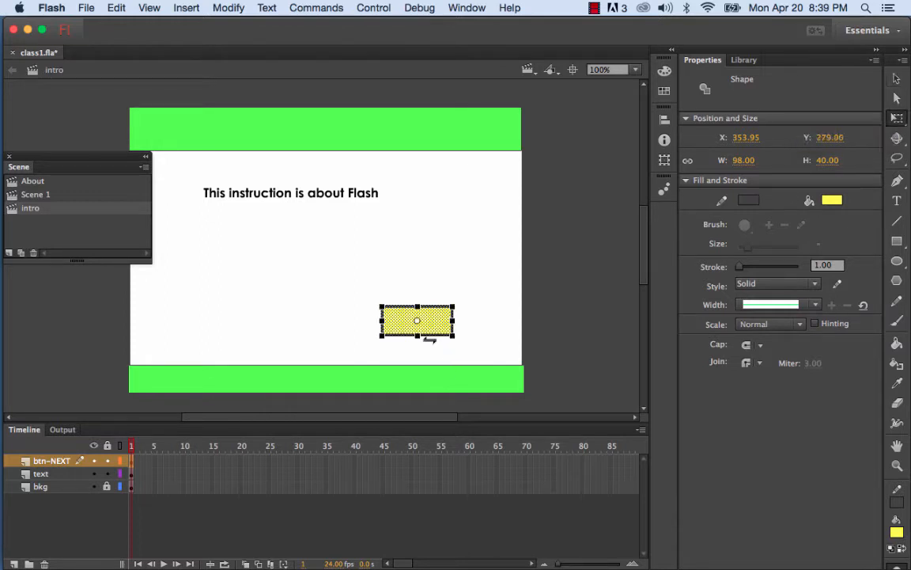
left_click_drag(419, 333, 417, 325)
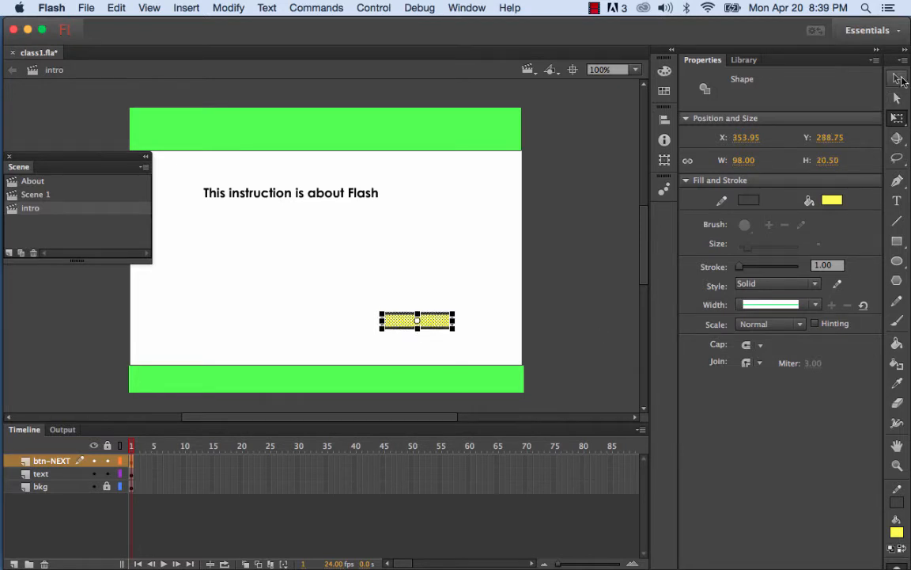
key("v")
left_click(488, 260)
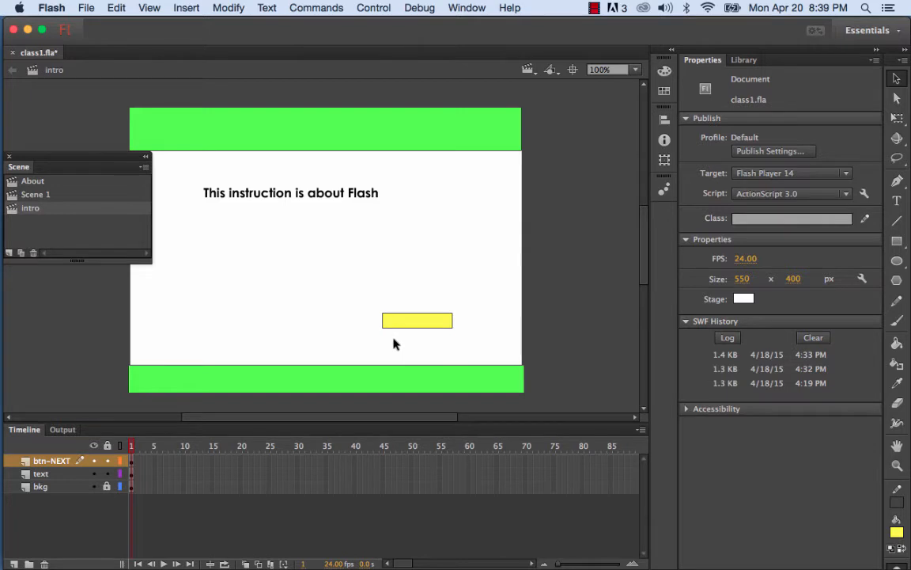
Step: Convert the yellow rectangle and its outline to a Button symbol named btn-NEXT
left_click_drag(367, 305, 480, 343)
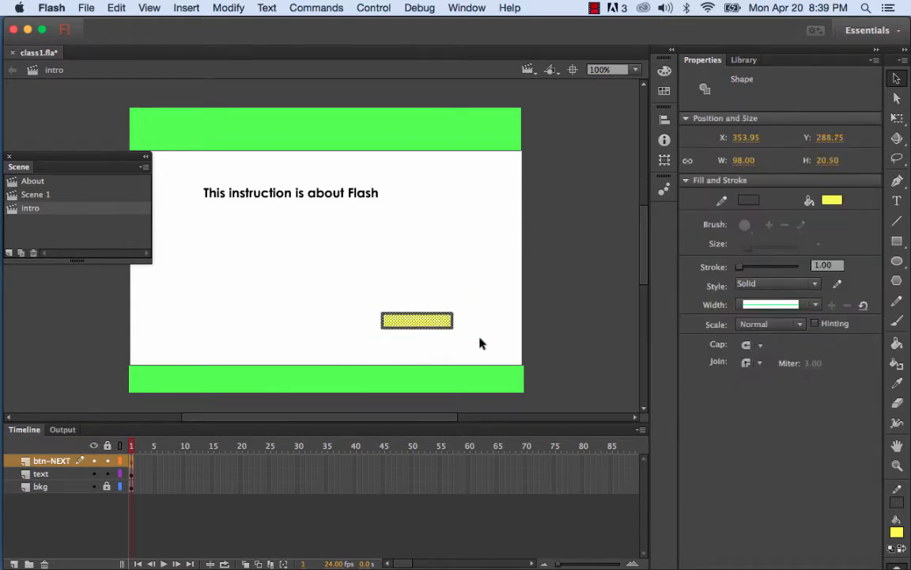
left_click(233, 8)
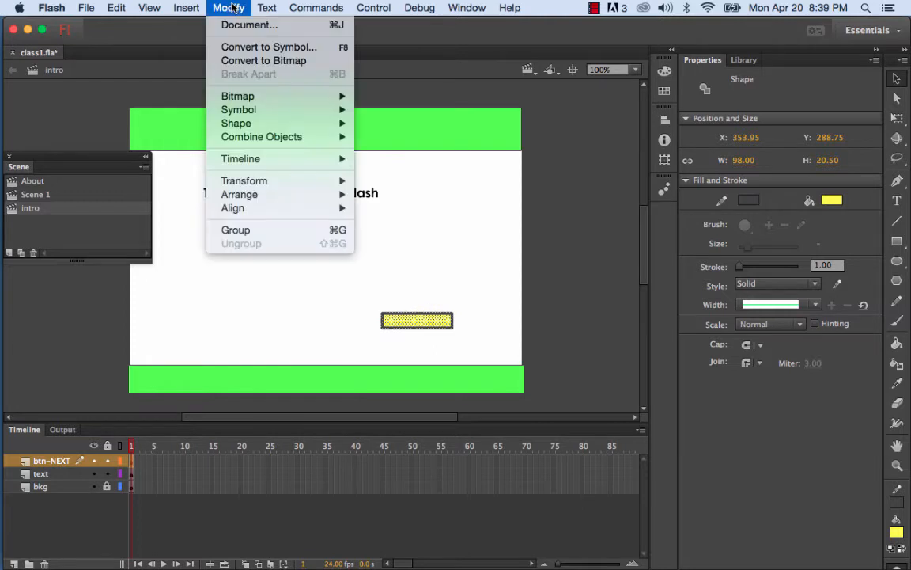
left_click(247, 47)
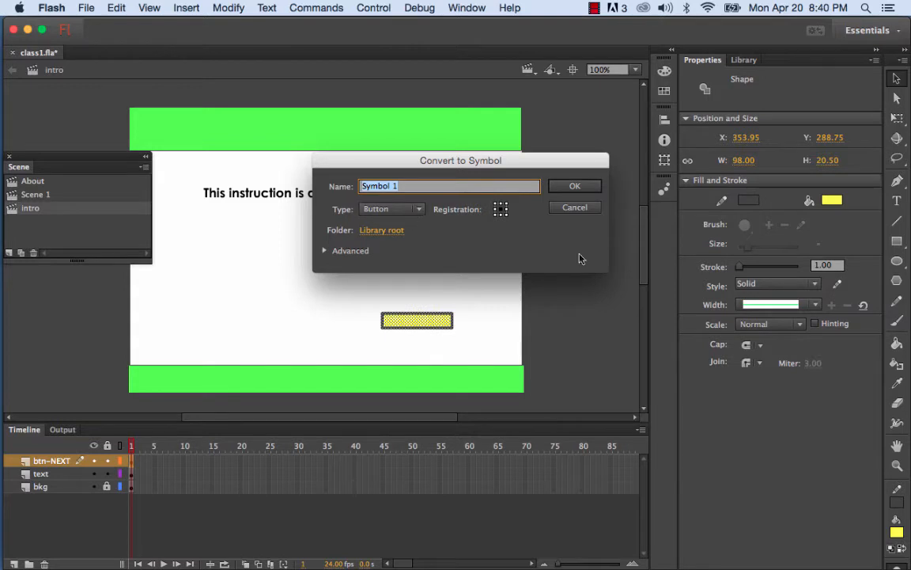
left_click(594, 8)
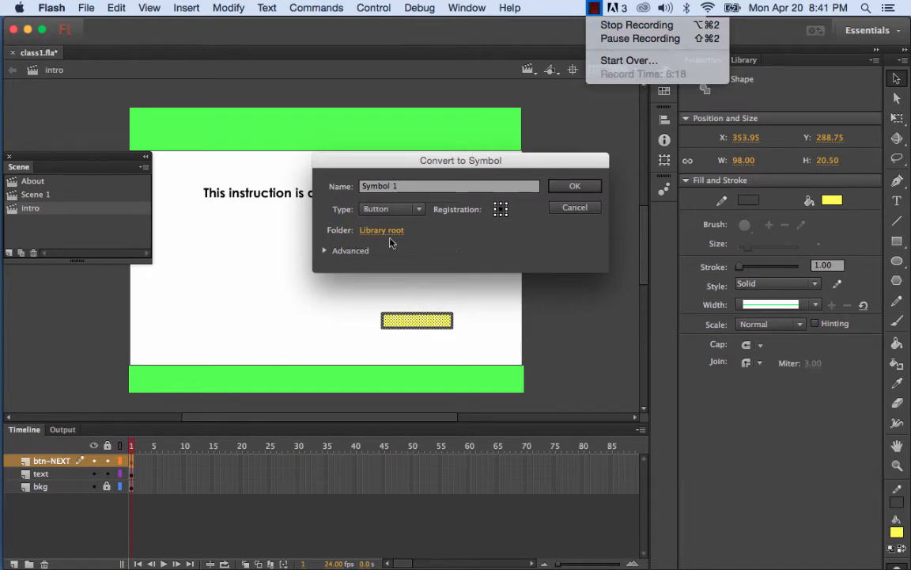
left_click(365, 212)
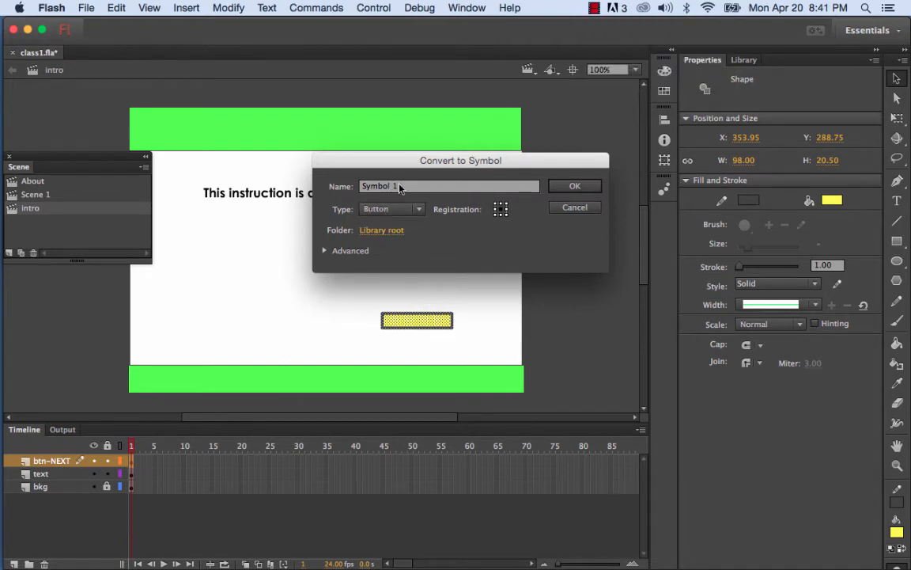
left_click(398, 185)
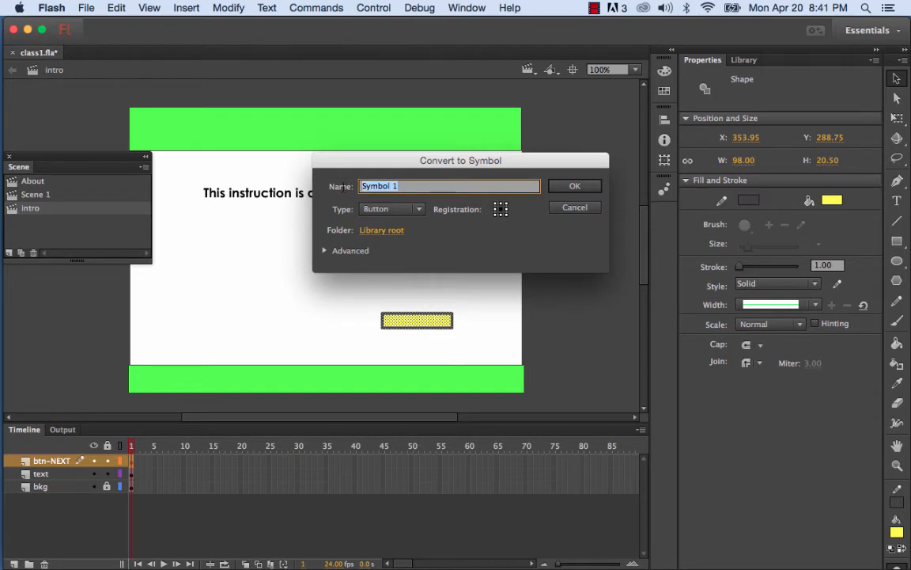
type("btn-NEXT")
left_click(575, 187)
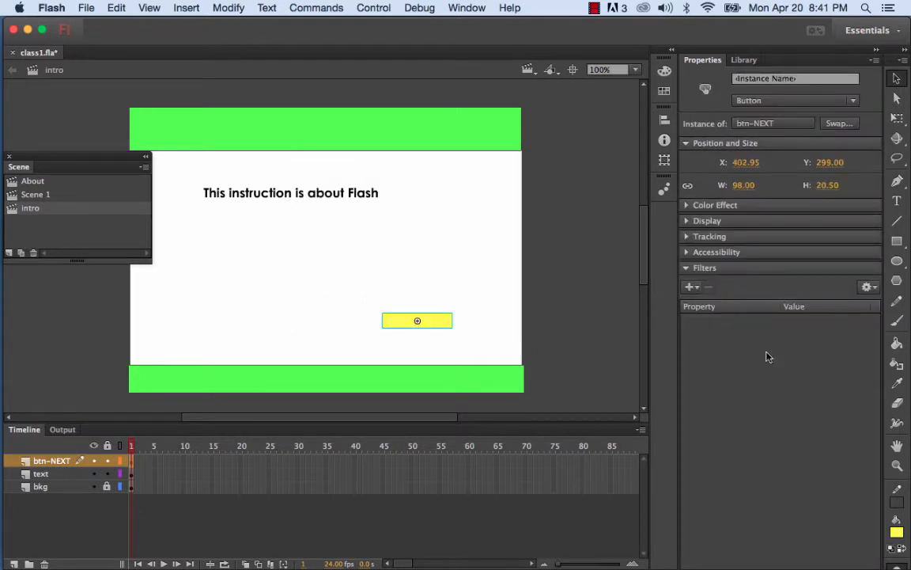
Step: Move the btn-NEXT button onto the right end of the bottom green band, at about X 481, Y 378
left_click(743, 60)
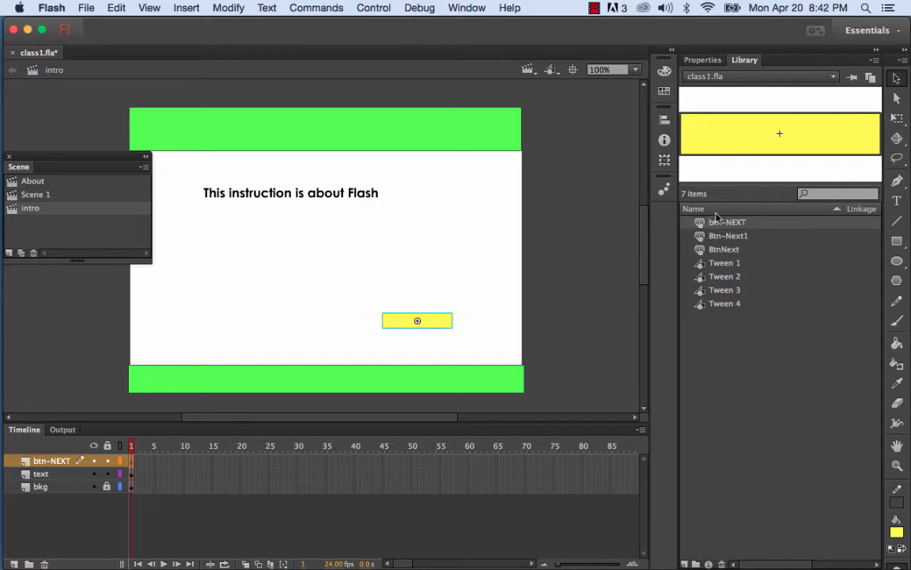
left_click(702, 60)
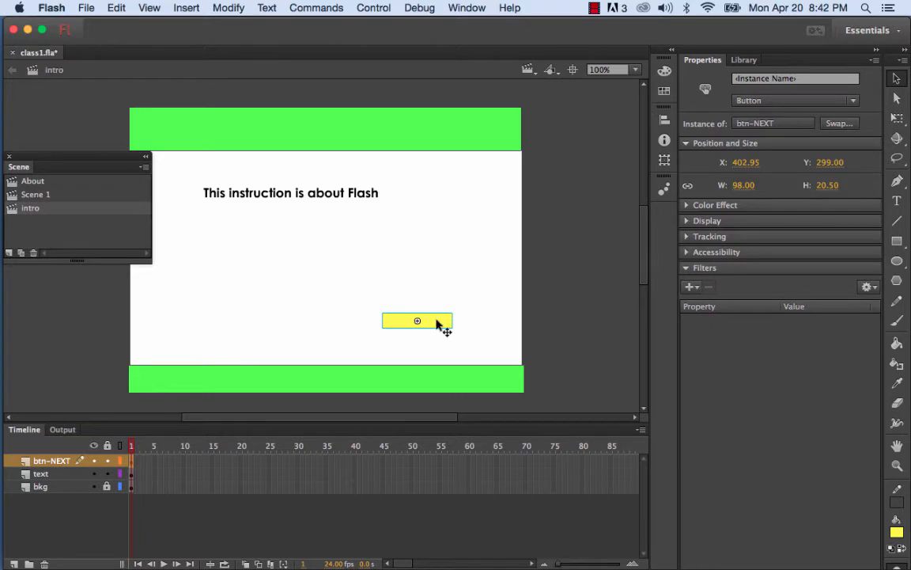
left_click_drag(436, 321, 492, 379)
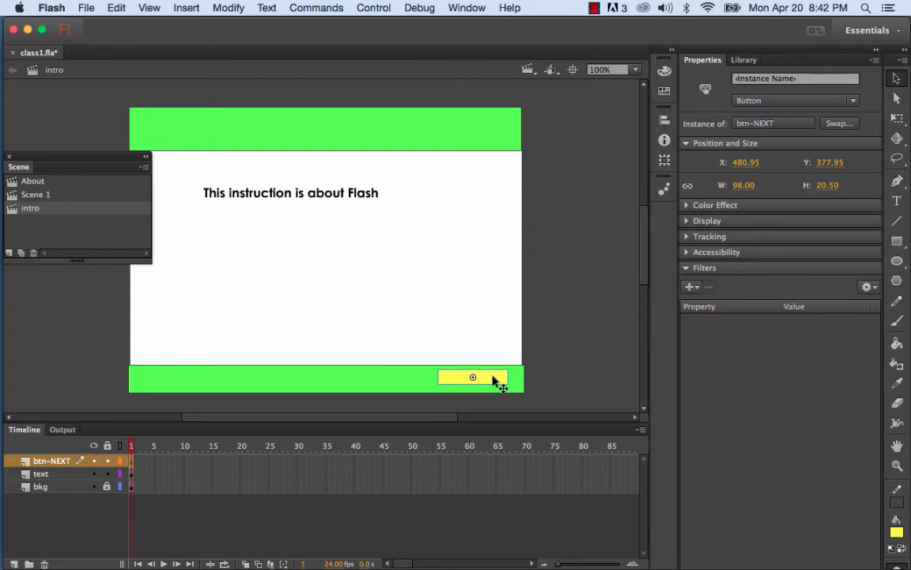
left_click(463, 333)
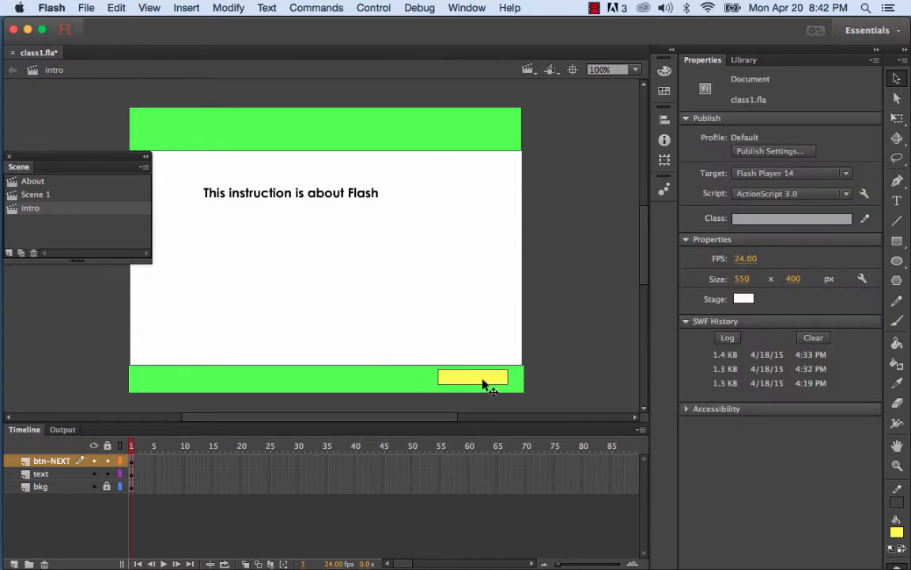
left_click(485, 384)
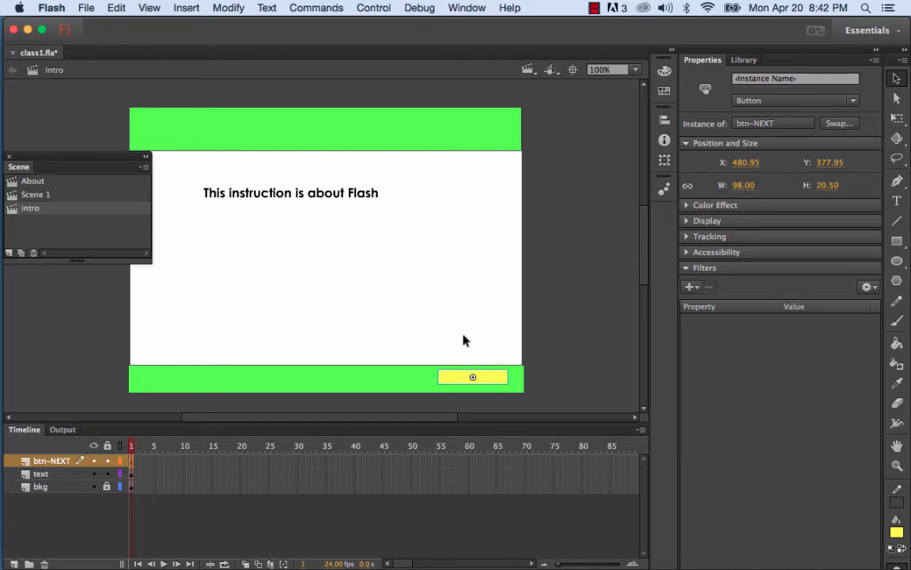
Step: Open the btn-NEXT button symbol for editing in place and rename its layer bkg
double_click(488, 381)
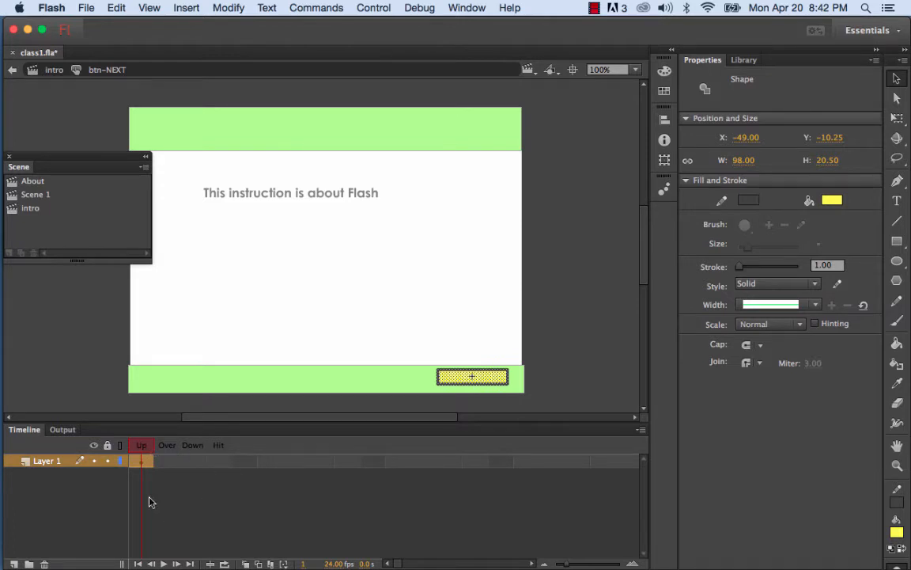
left_click(52, 463)
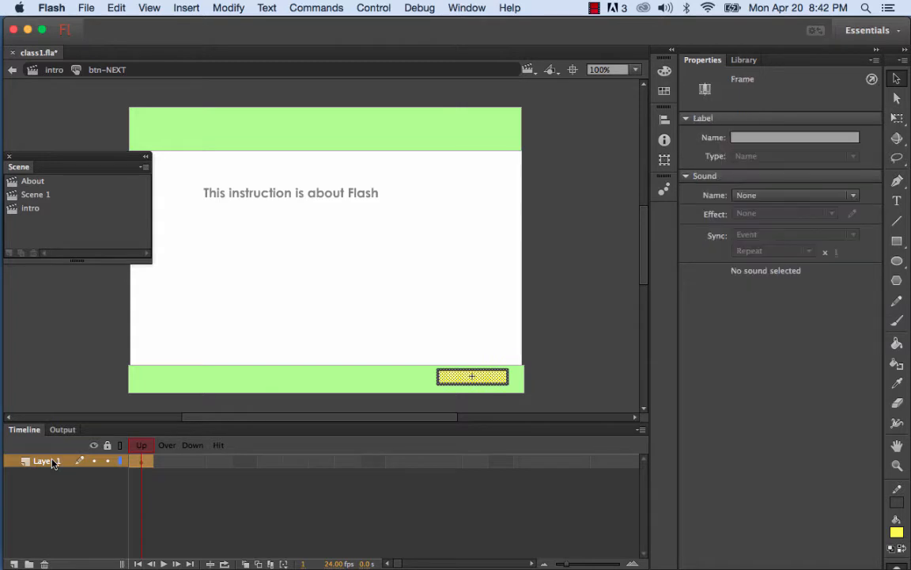
type("bkg")
key("Return")
Step: Add a new layer above bkg inside the button symbol and name it Btn-TXT
left_click(15, 563)
double_click(38, 463)
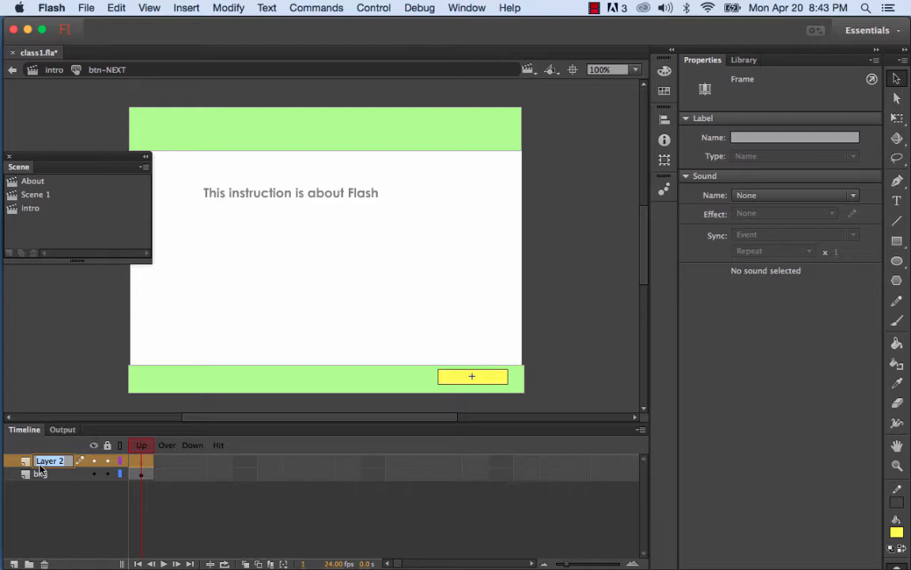
type("Btn")
type("-TEX")
key("BackSpace")
key("BackSpace")
type("XT")
key("Return")
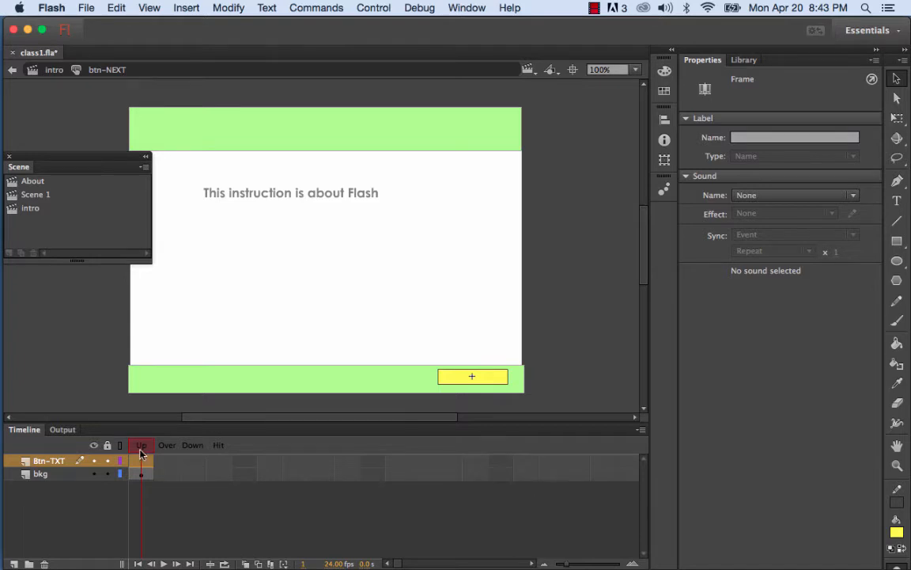
Step: Add the static text "Next" in black on the Btn-TXT layer, just above the yellow button
left_click(899, 202)
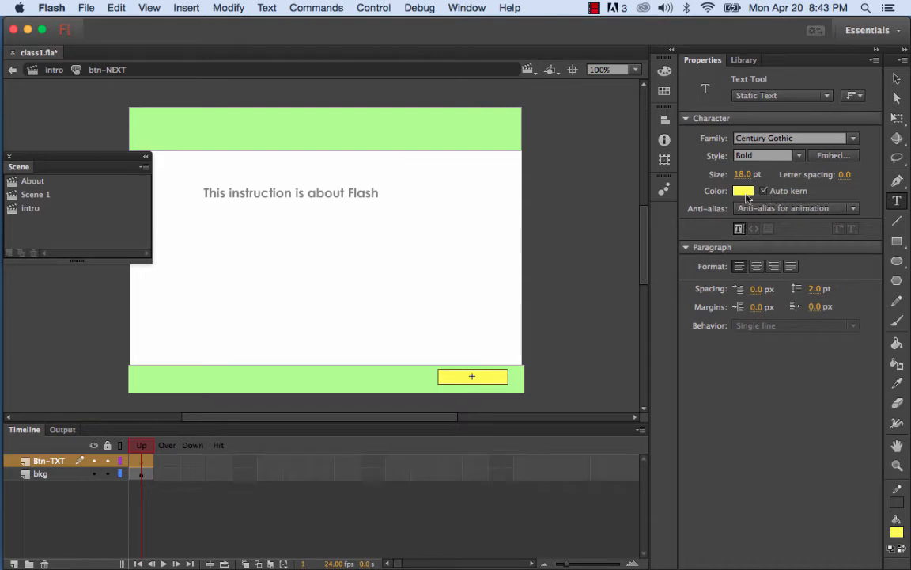
left_click(744, 192)
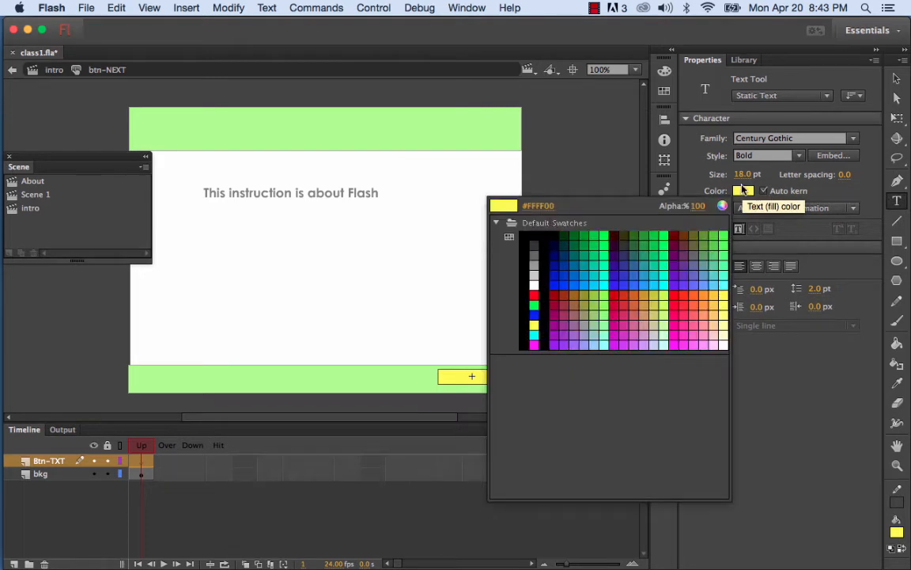
left_click(536, 229)
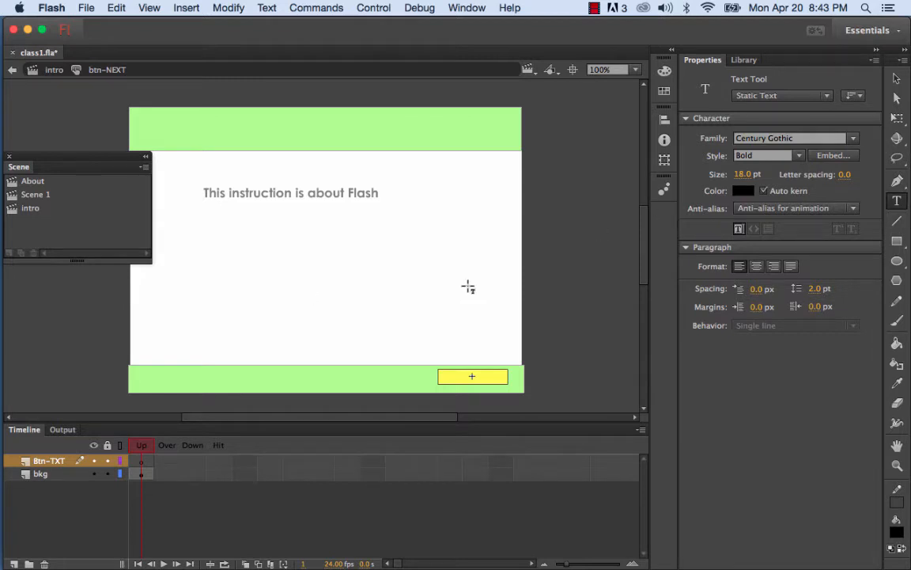
left_click(433, 317)
type("N")
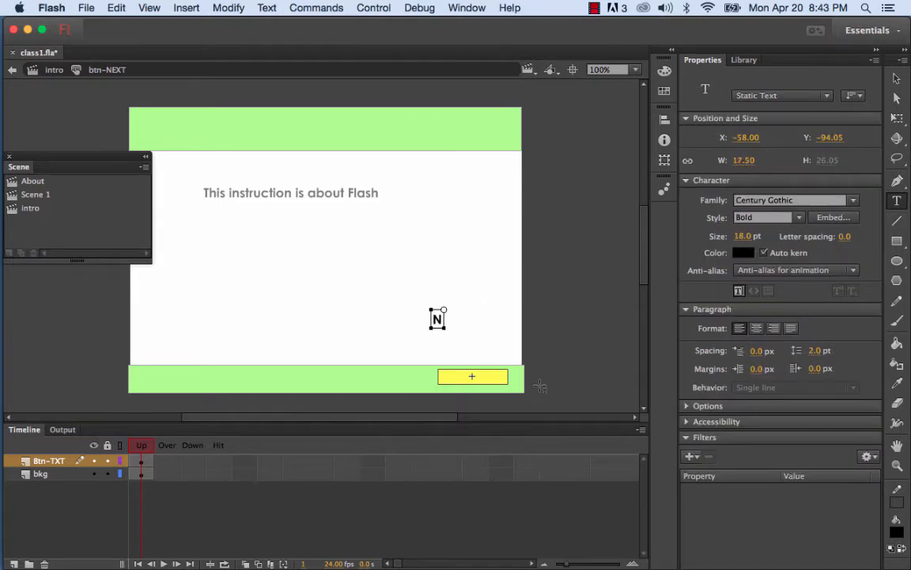
type("ext")
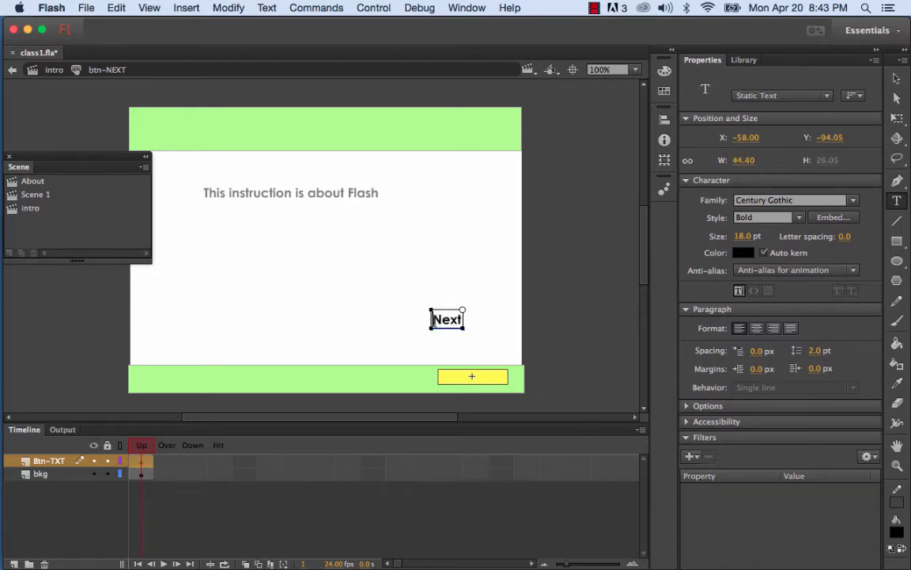
Step: Set the size of the "Next" text to 12 pt
key("super+a")
left_click_drag(751, 236, 671, 219)
left_click(745, 236)
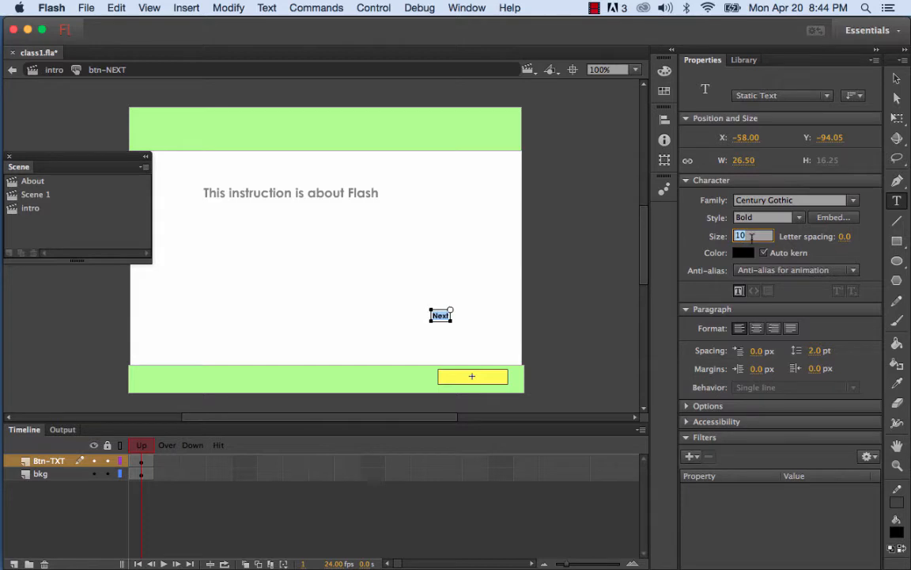
type("12")
key("Return")
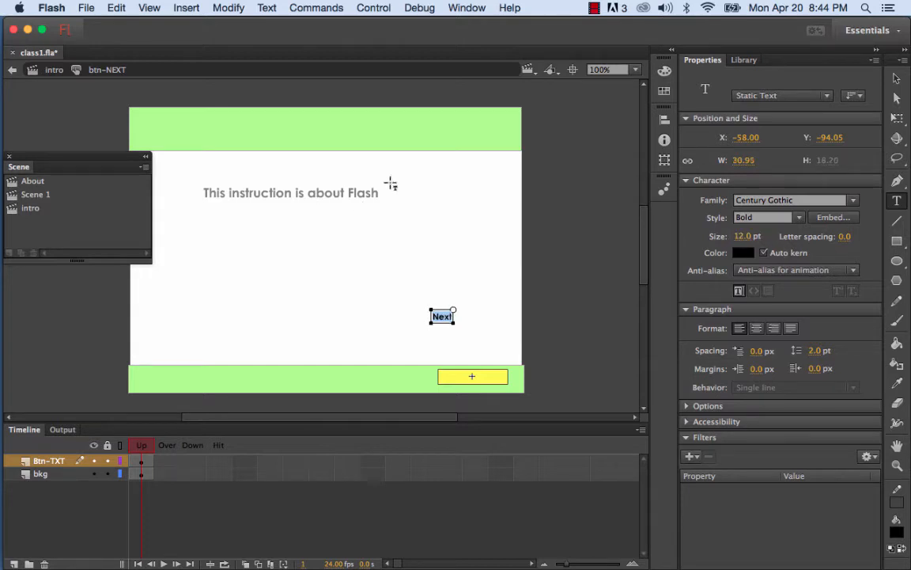
key("Escape")
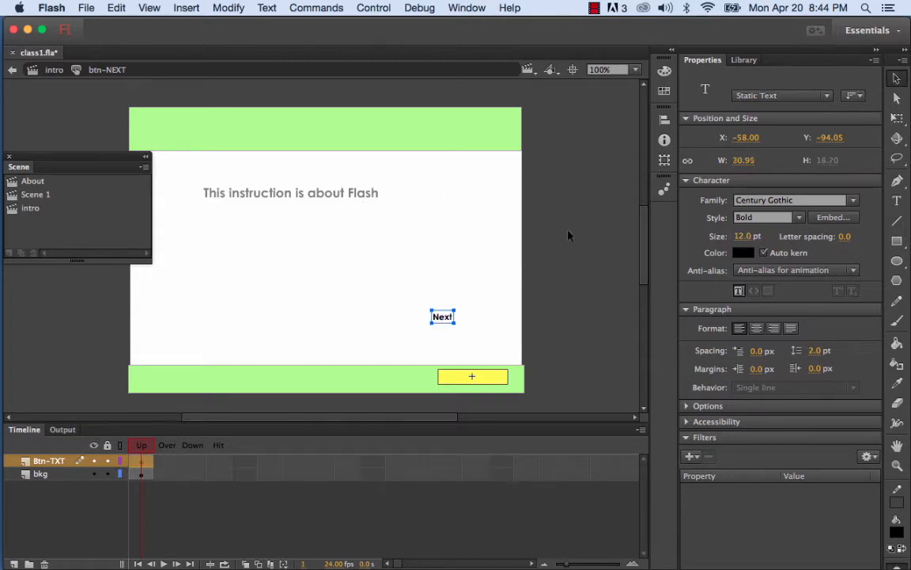
Step: Center the "Next" text on the yellow rectangle at about X -15.5, Y -9.6 and return to the intro scene
left_click_drag(443, 316, 473, 380)
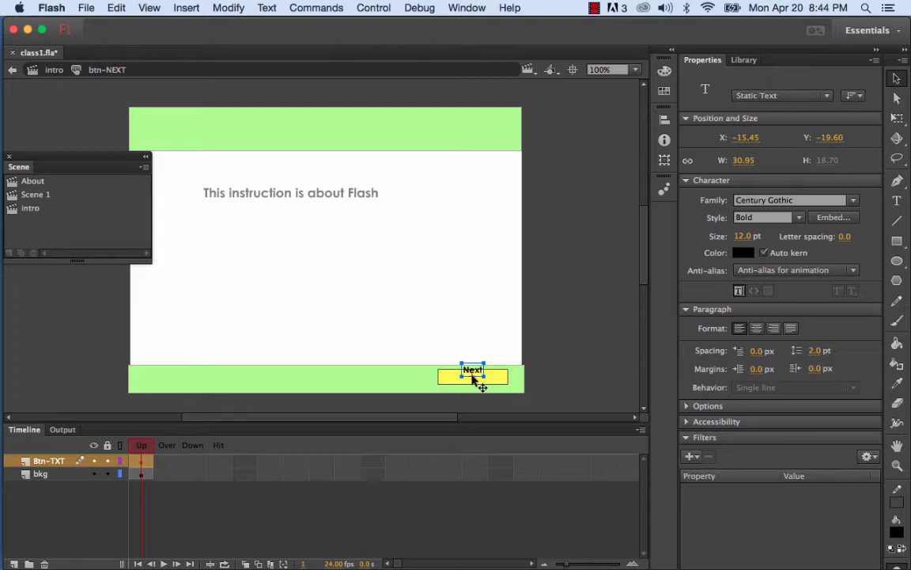
key("Down")
key("Down")
key("Down")
key("Down")
key("Down")
key("Down")
key("Down")
key("Down")
key("Down")
key("Down")
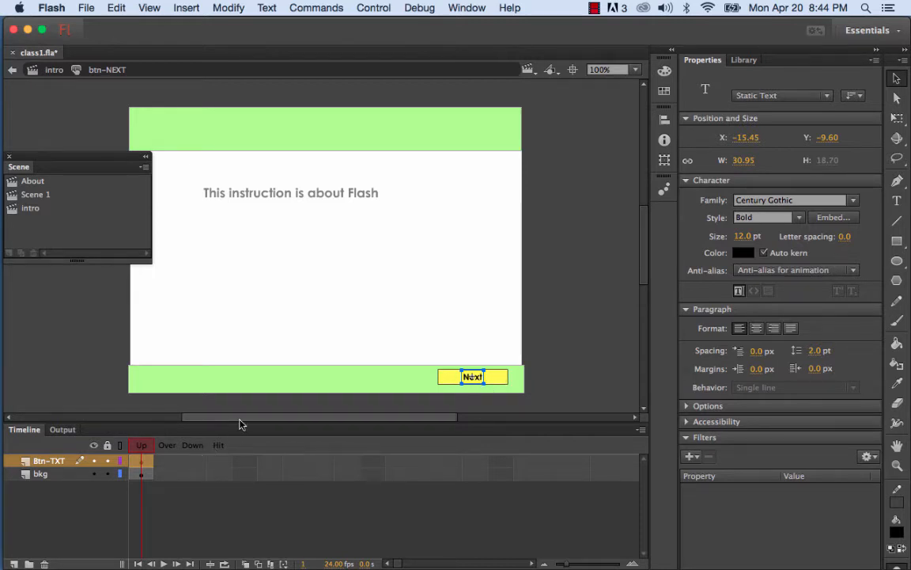
left_click(53, 71)
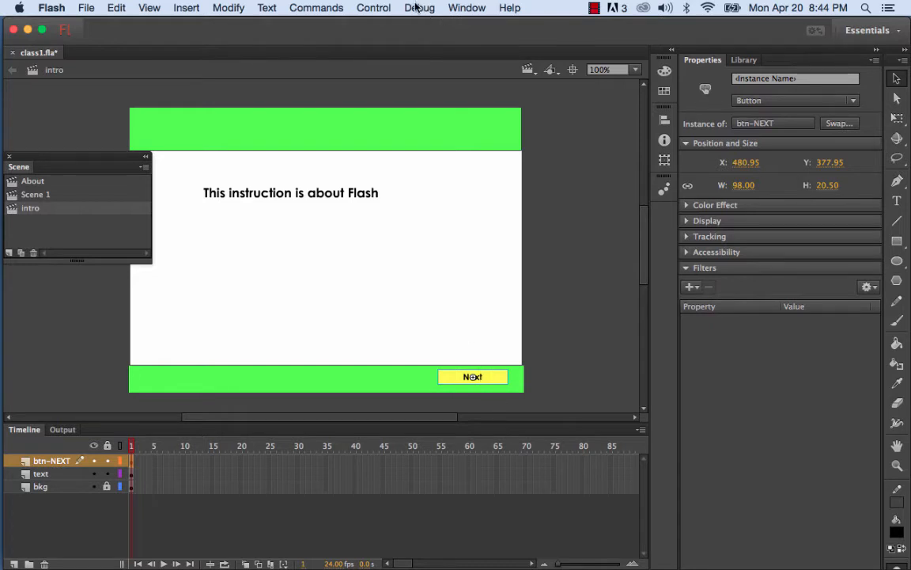
Step: Test the movie in the browser, then close the class1 preview and switch back to Flash
left_click(382, 11)
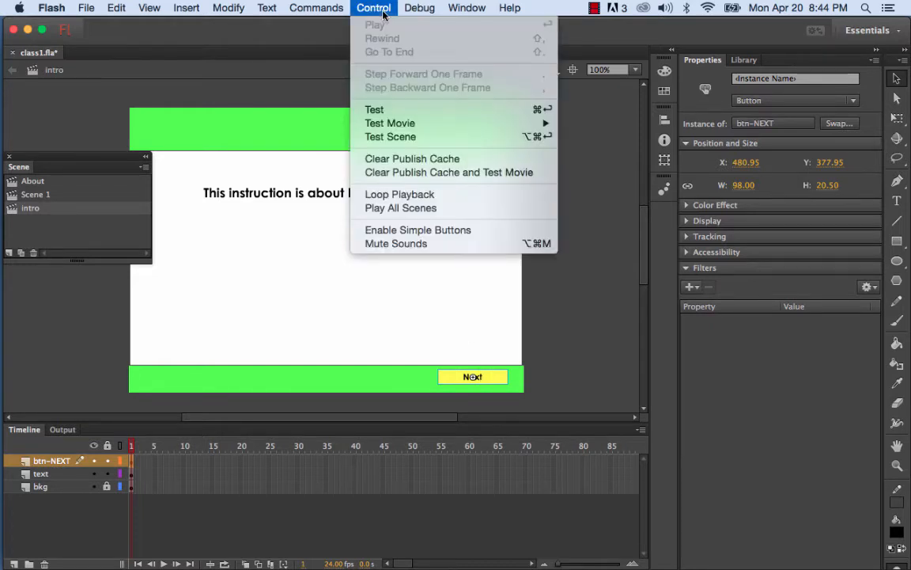
left_click(383, 11)
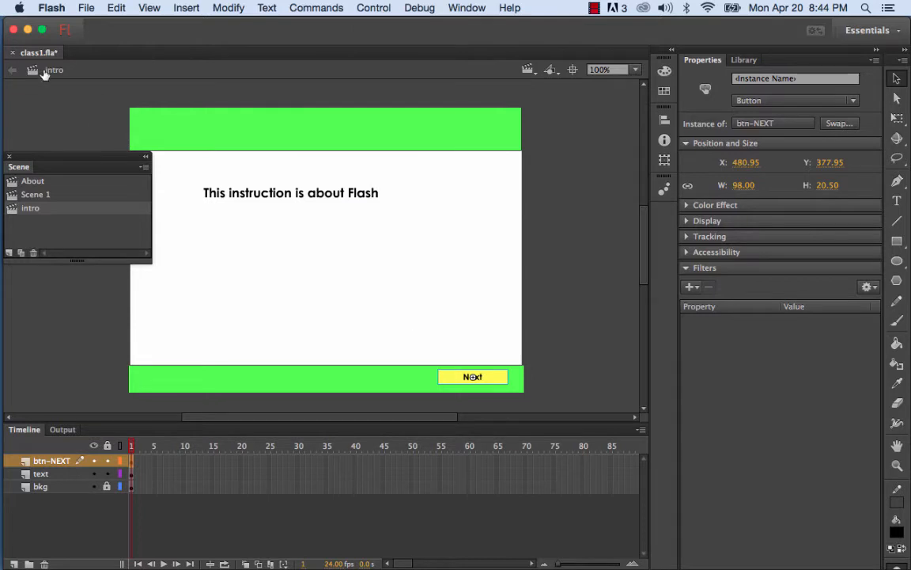
left_click(383, 9)
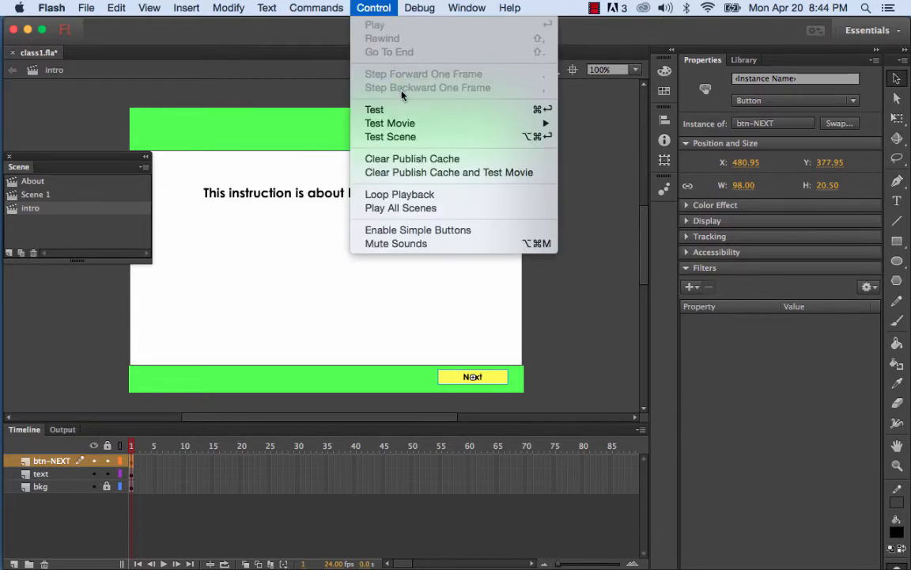
left_click(398, 111)
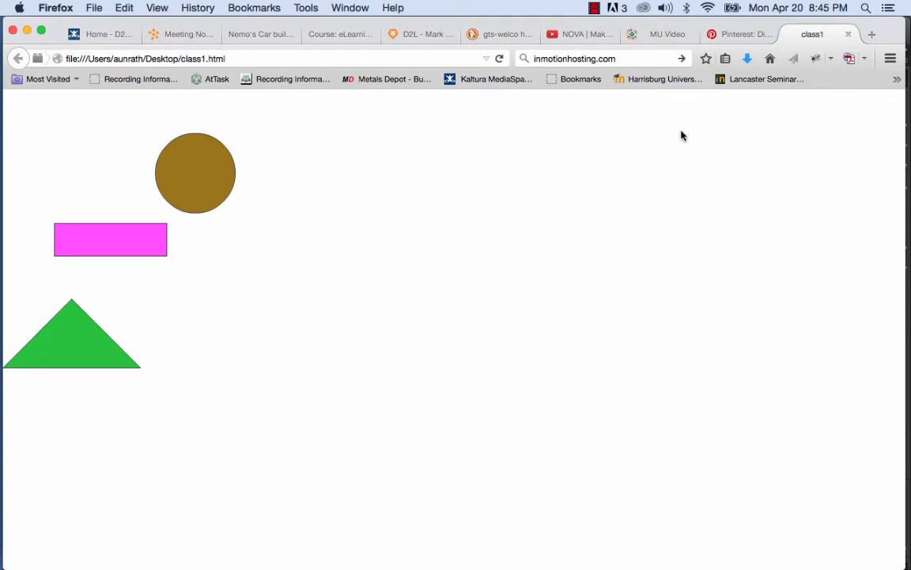
left_click(848, 34)
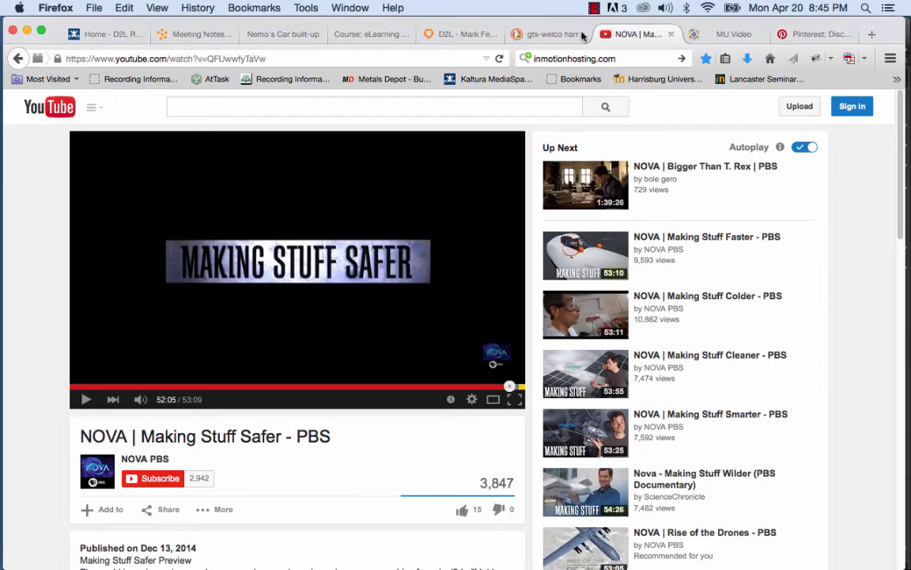
mouse_move(12, 202)
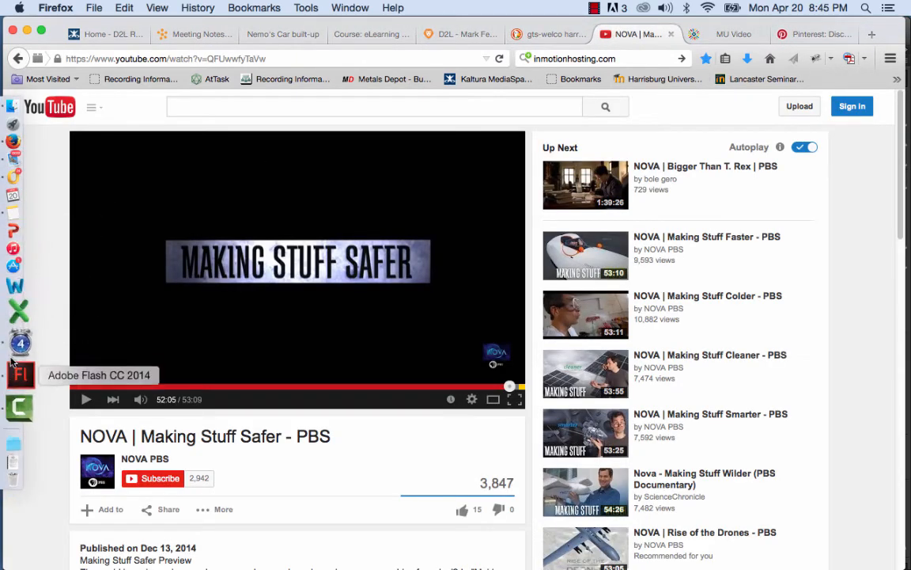
left_click(18, 373)
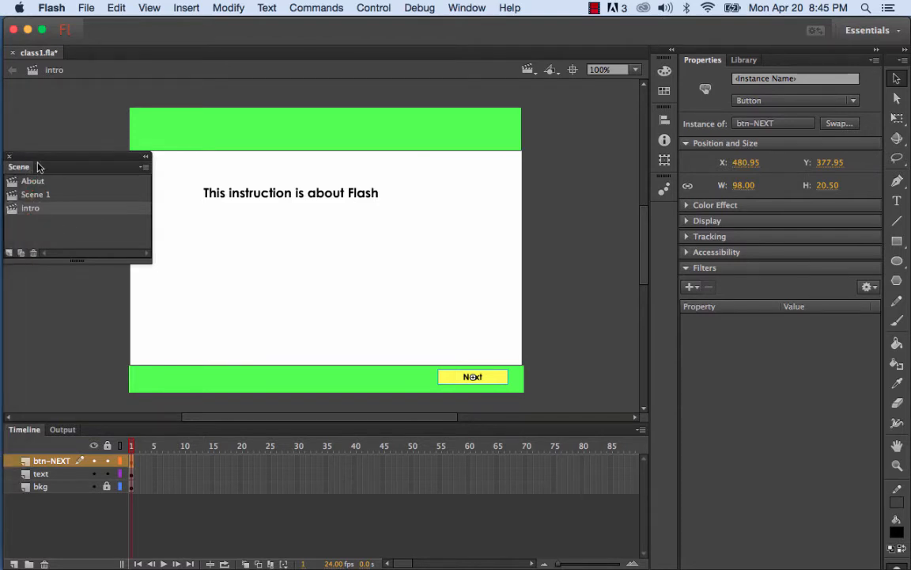
Step: Move the intro scene above About and Scene 1 so it comes first in the scene order
left_click(30, 209)
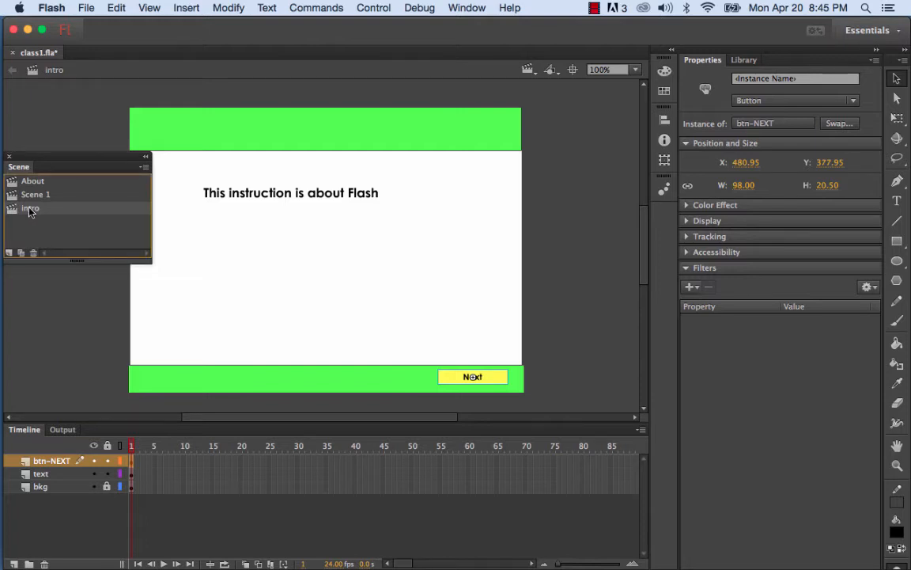
left_click_drag(30, 209, 32, 169)
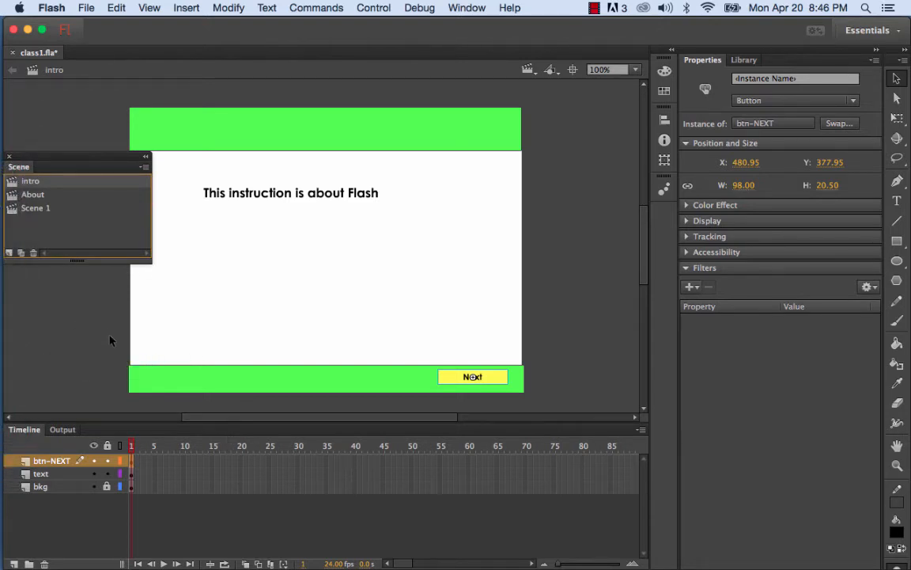
Step: Insert keyframes at frame 25 on the btn-NEXT and text layers of the intro scene
left_click(269, 459)
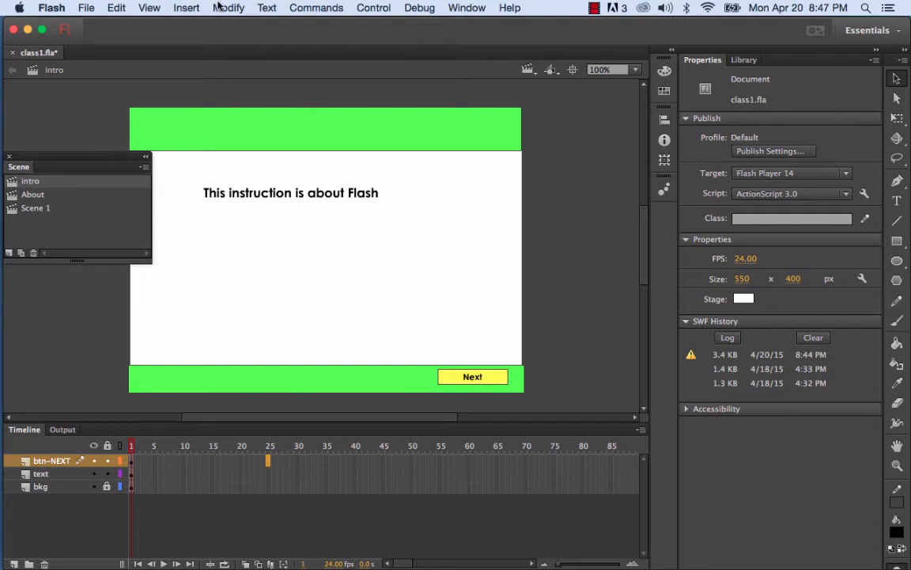
left_click(187, 7)
mouse_move(269, 96)
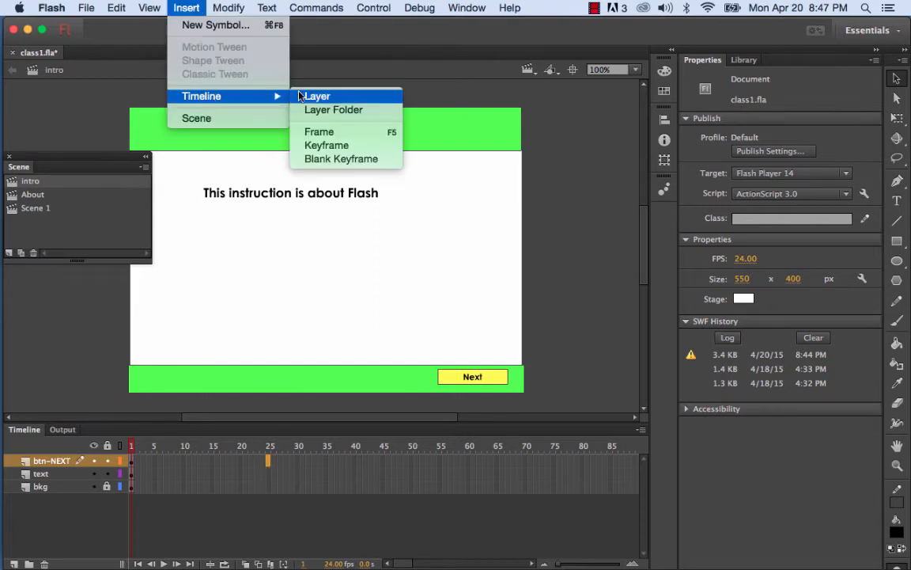
left_click(327, 144)
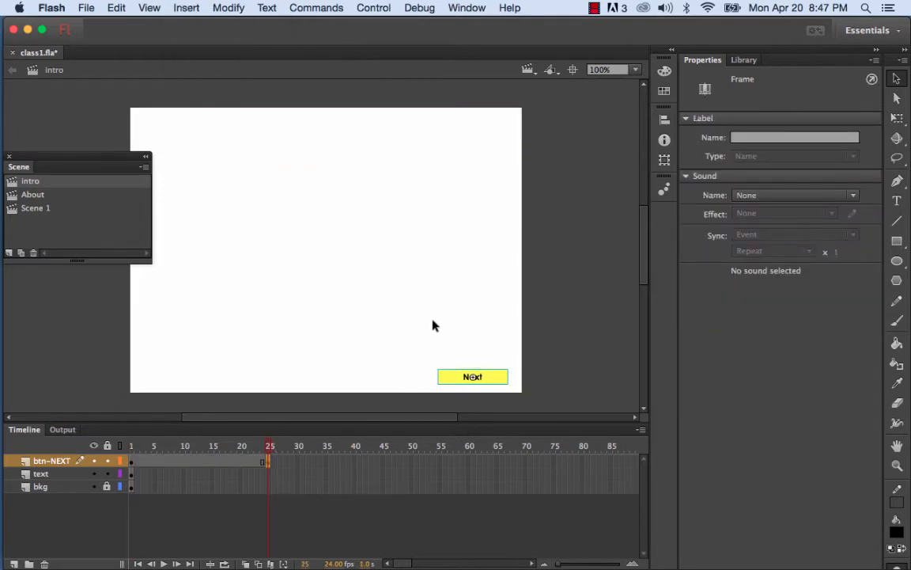
left_click(268, 474)
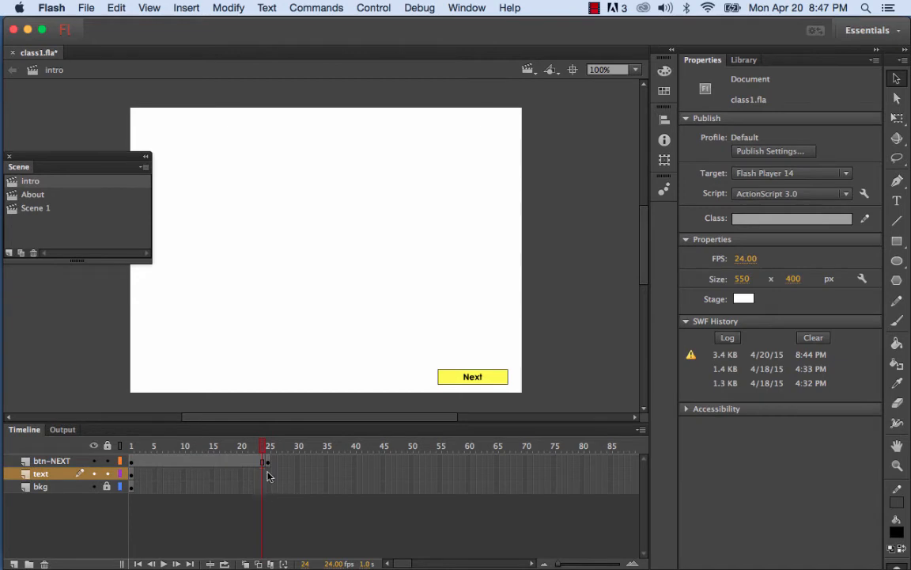
left_click(270, 474)
left_click(188, 9)
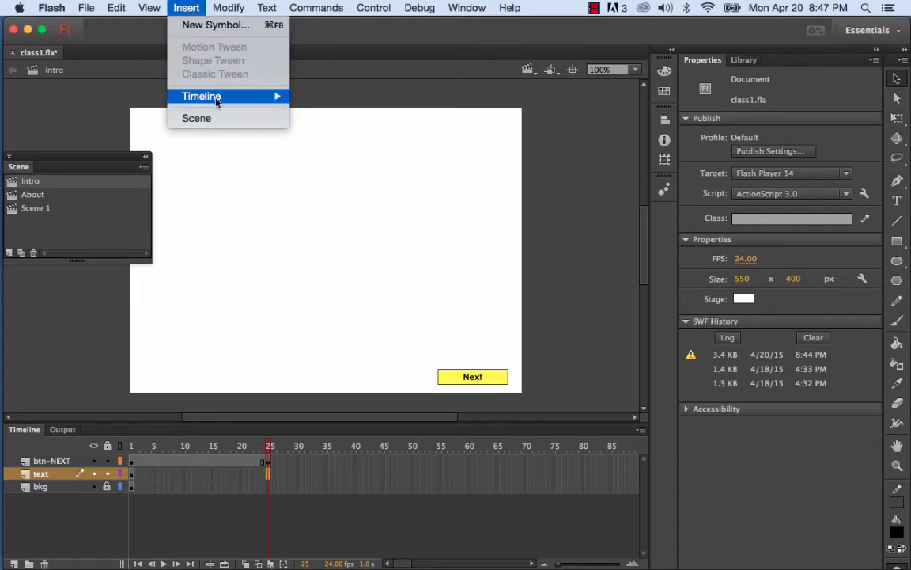
left_click(324, 144)
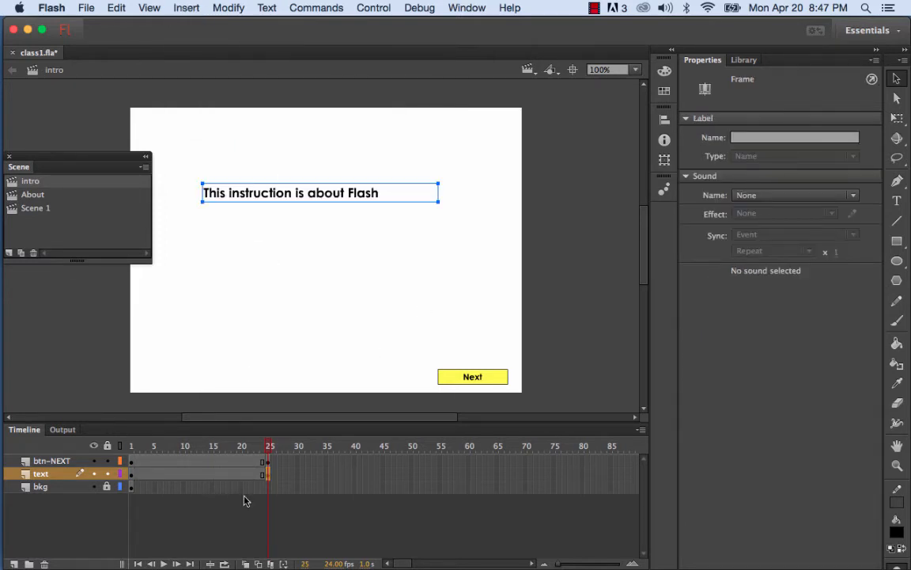
Step: Insert a keyframe at frame 25 on the bkg layer and preview the intro timeline up to that frame
left_click(268, 487)
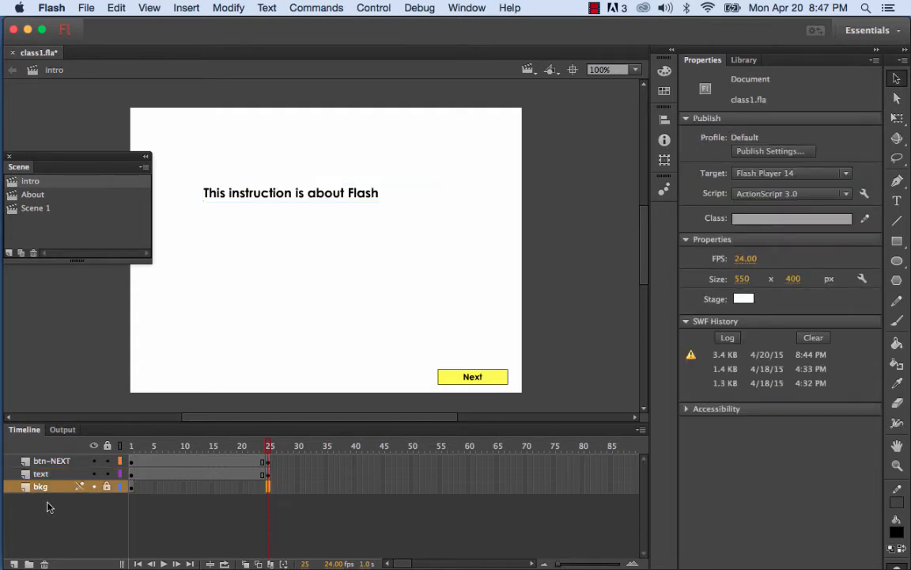
left_click(186, 8)
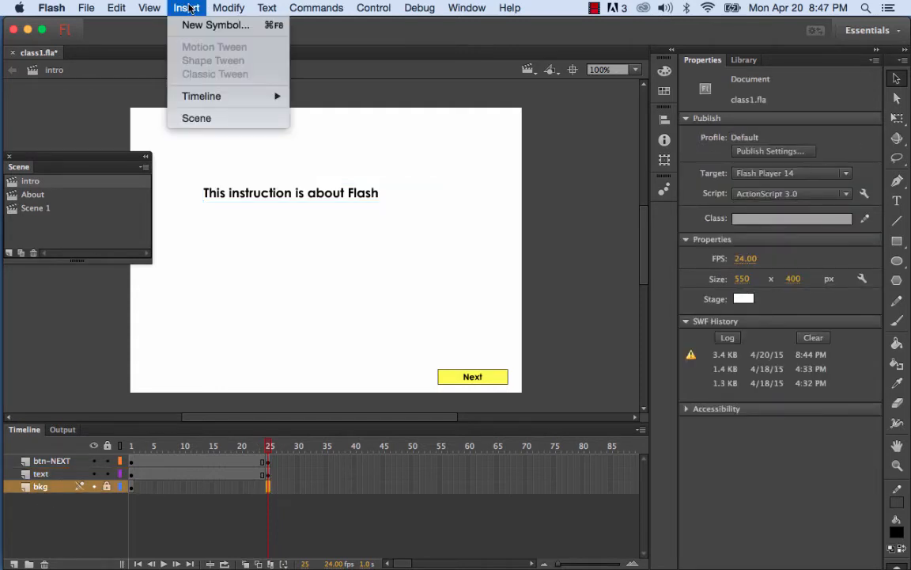
mouse_move(207, 96)
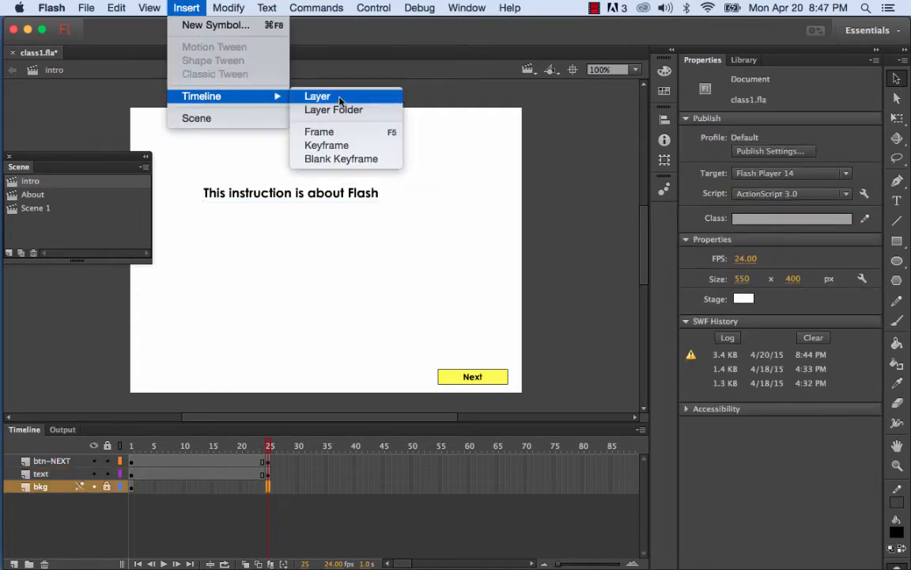
left_click(360, 146)
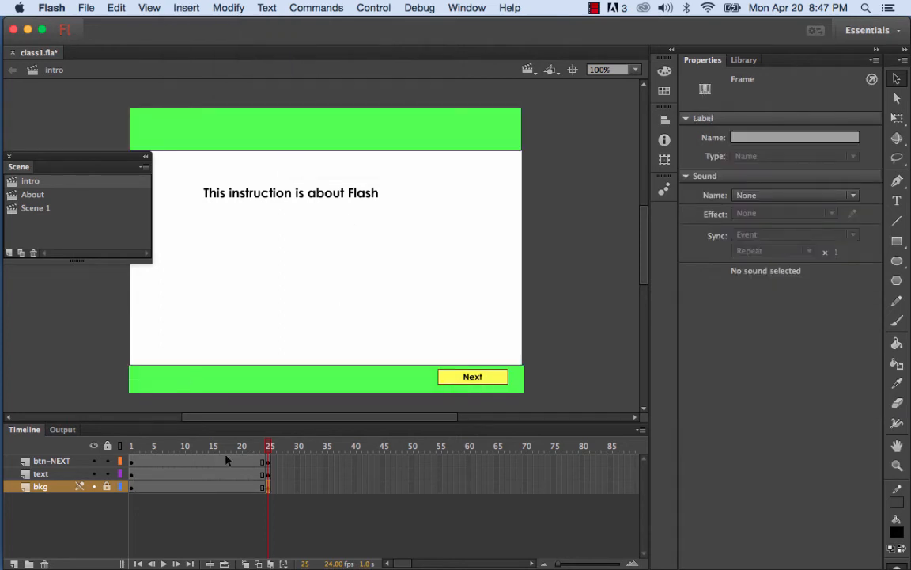
key("Return")
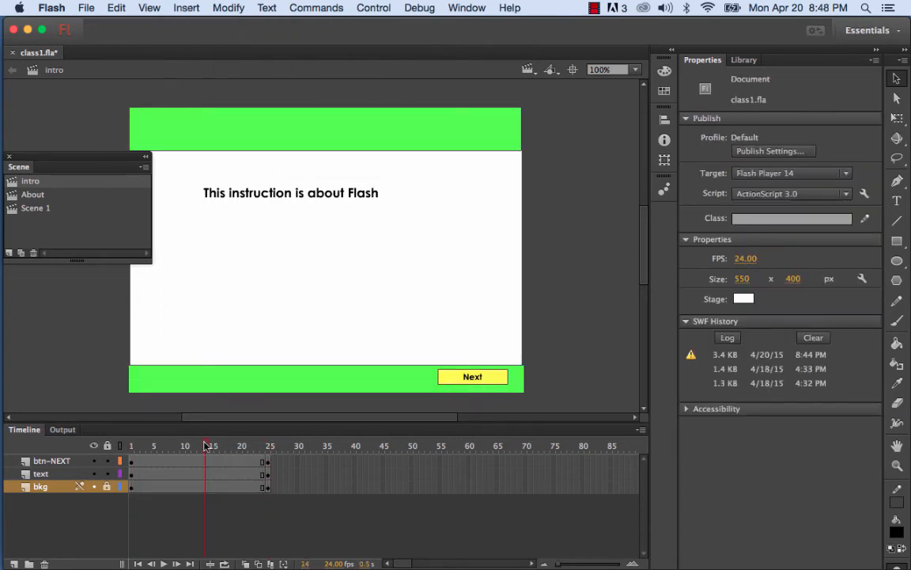
mouse_move(260, 434)
left_mouse_down()
mouse_move(110, 415)
mouse_move(270, 439)
left_mouse_up()
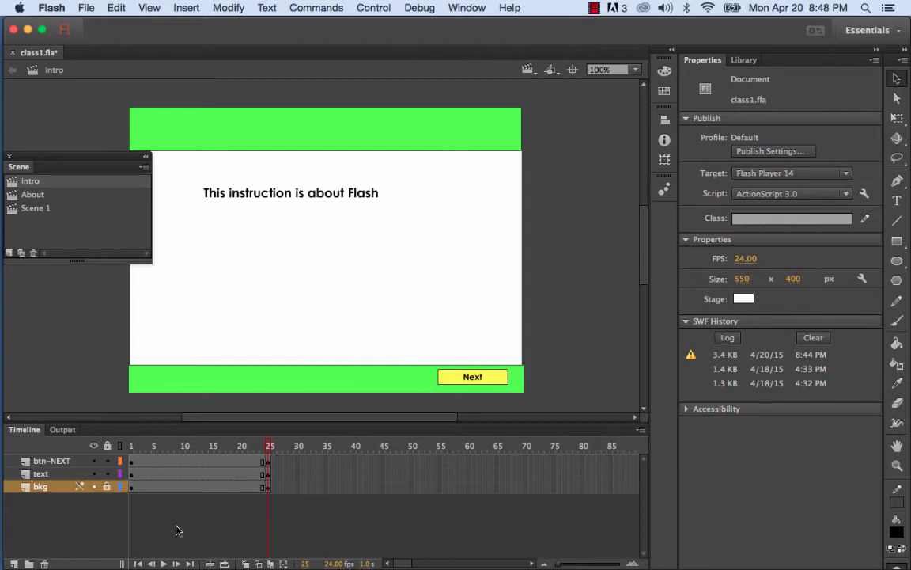
Step: Add a new layer named ACTIONS above the btn-NEXT layer
left_click(52, 467)
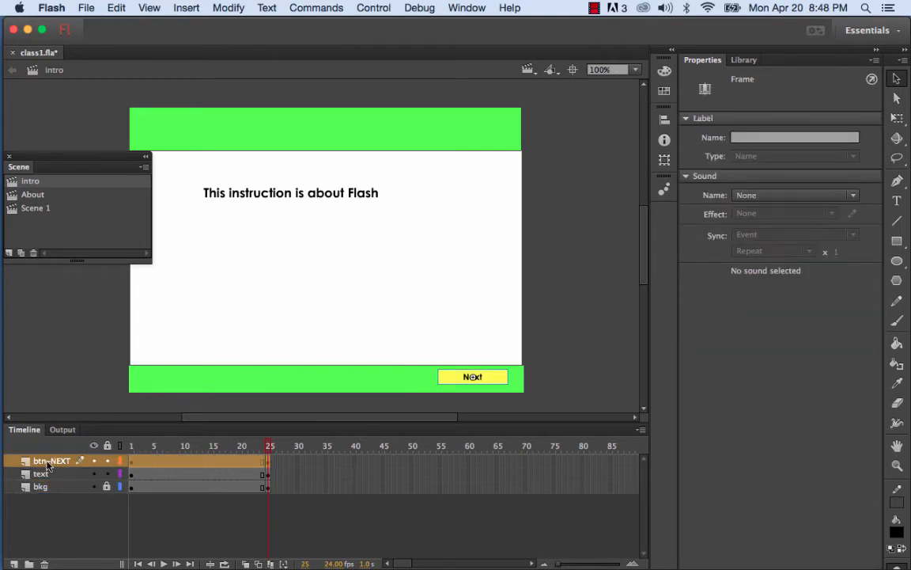
left_click(14, 564)
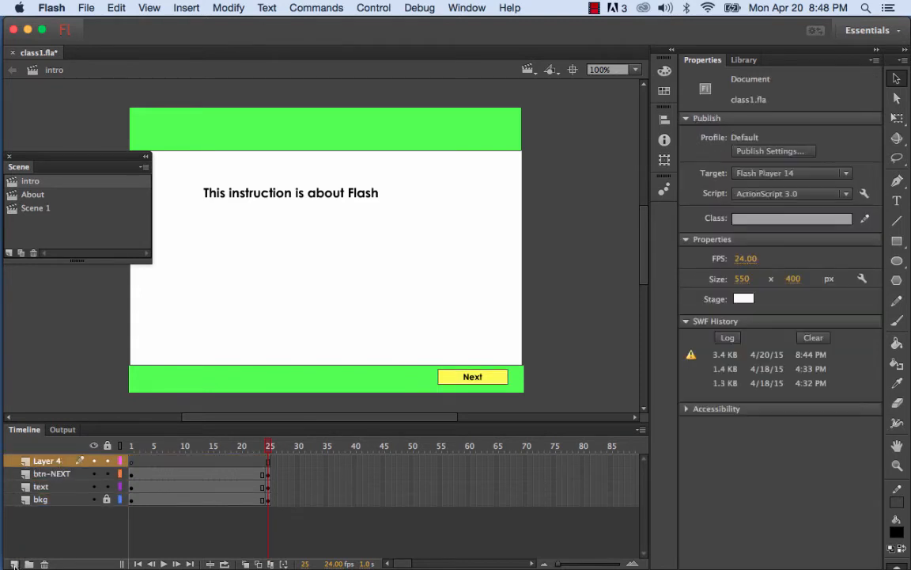
left_click(47, 462)
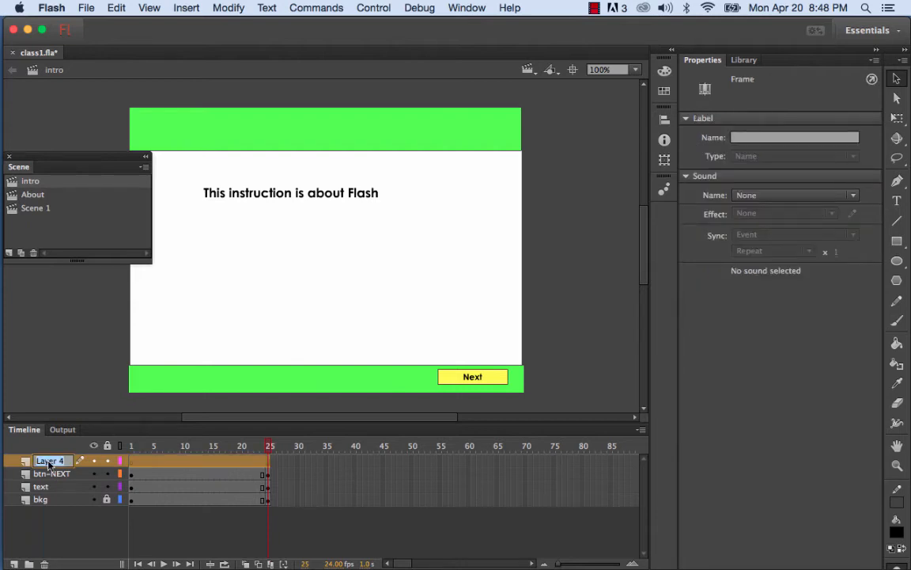
type("ACTIONS")
key("Return")
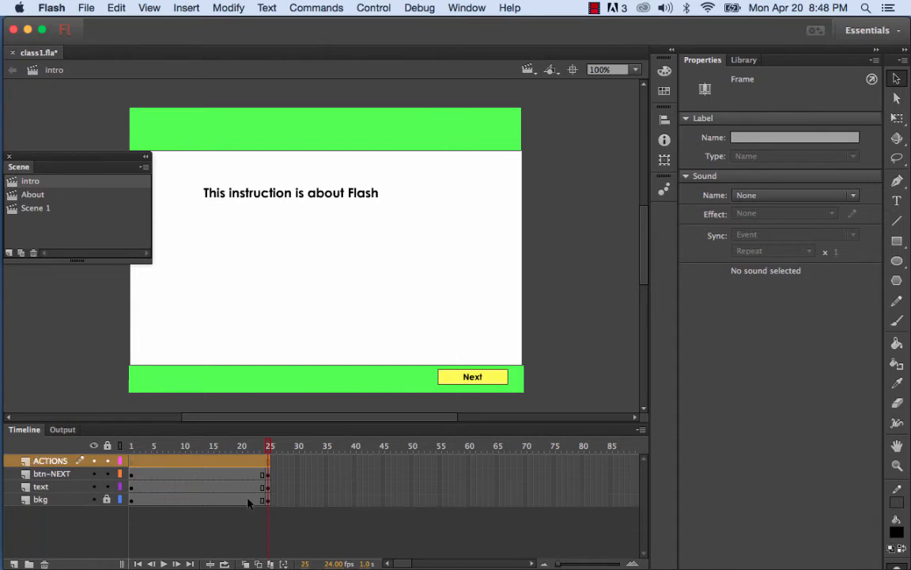
Step: Add the ActionScript Timeline Navigation snippet "Stop at this Frame" to frame 25 of the ACTIONS layer and close the code windows
left_click(270, 462)
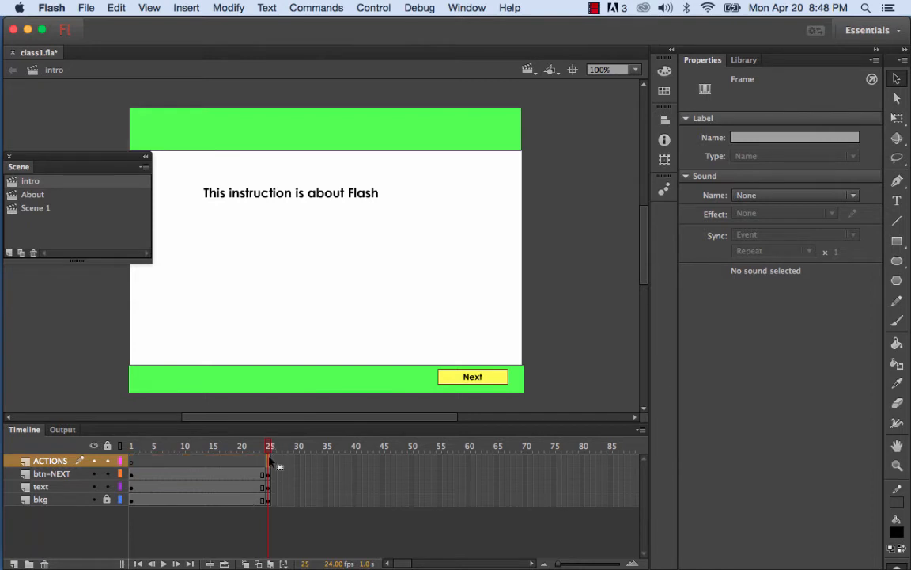
right_click(270, 466)
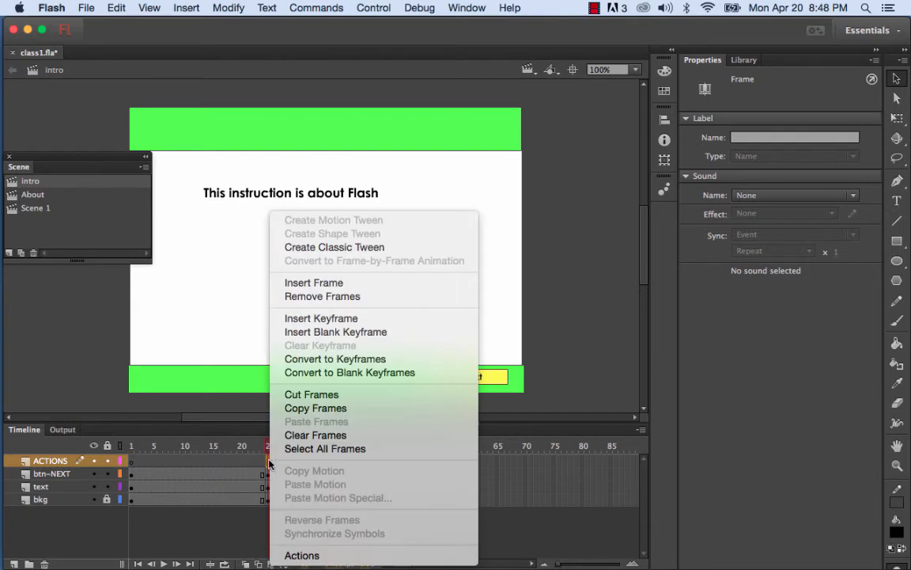
left_click(302, 555)
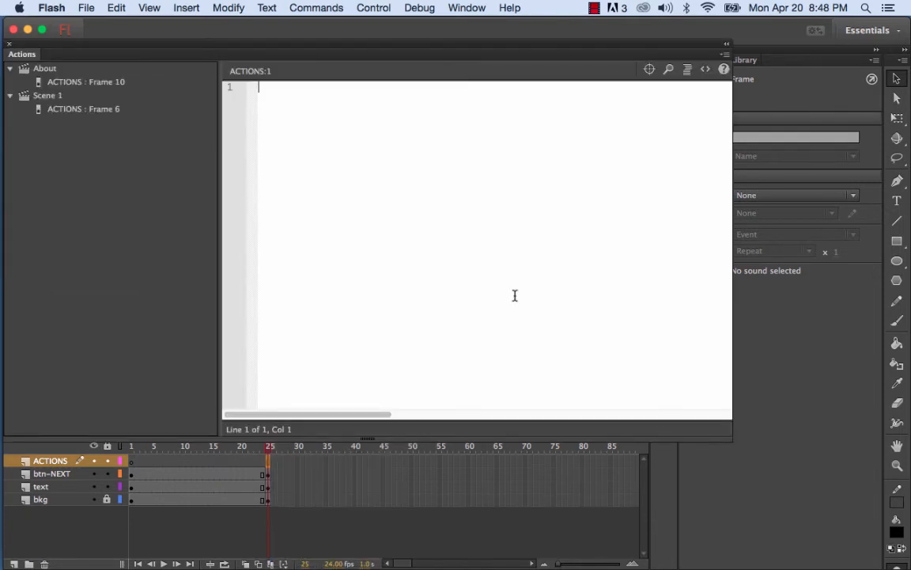
left_click(705, 70)
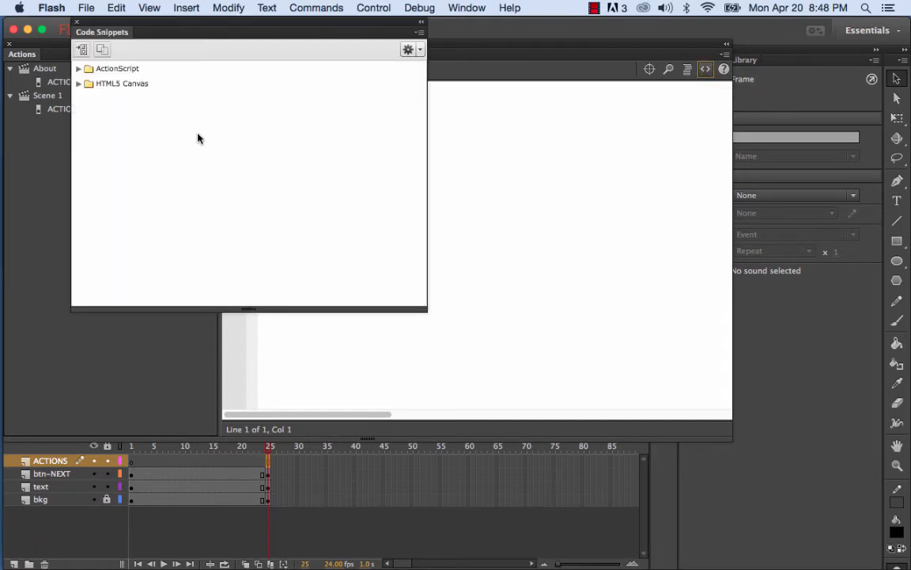
left_click(80, 70)
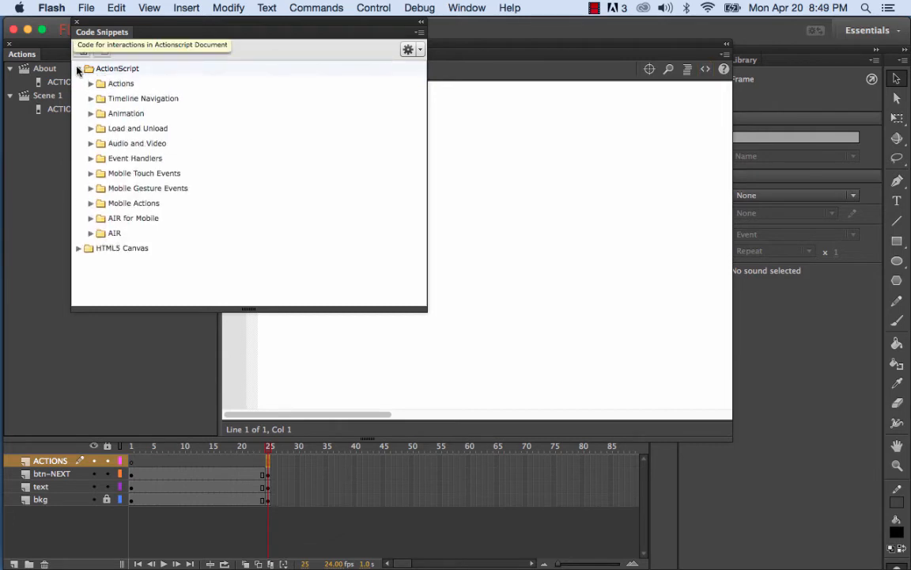
left_click(91, 98)
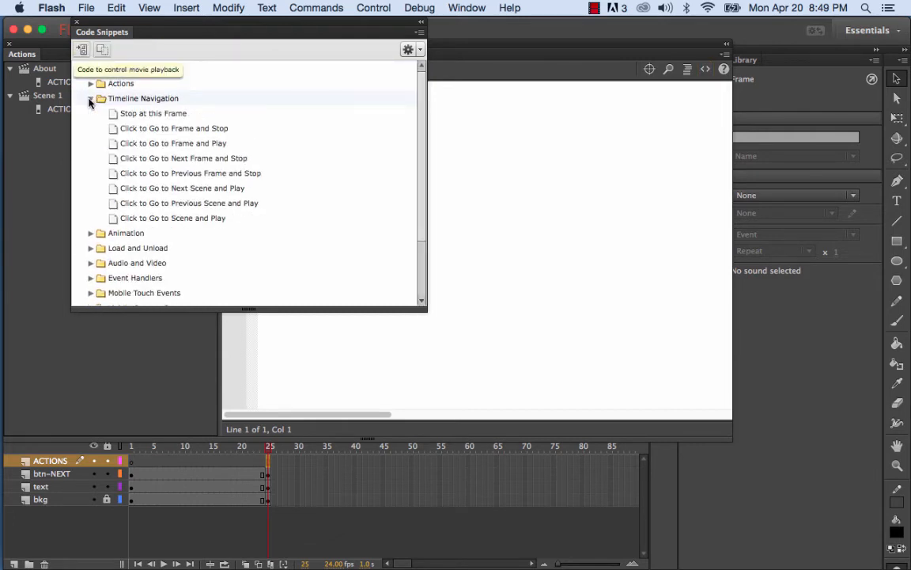
double_click(138, 116)
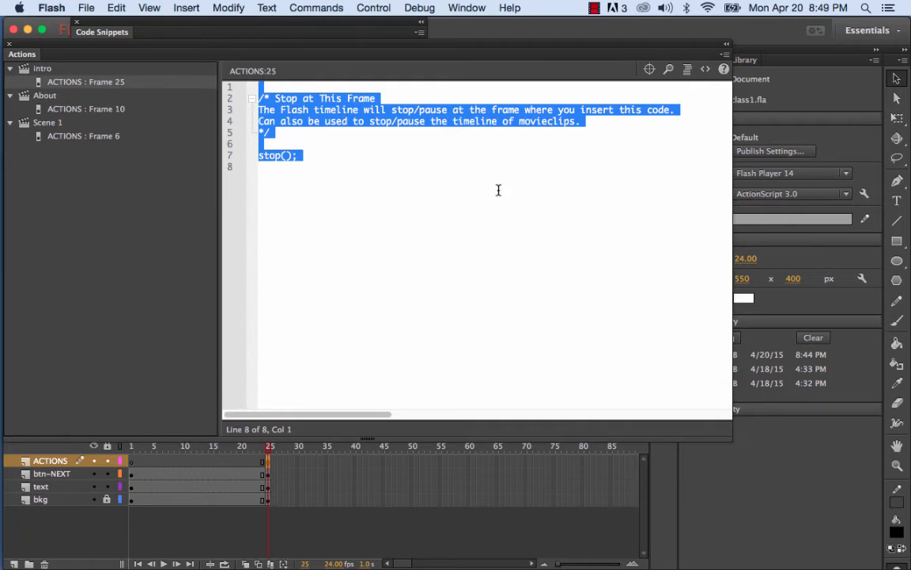
left_click(10, 46)
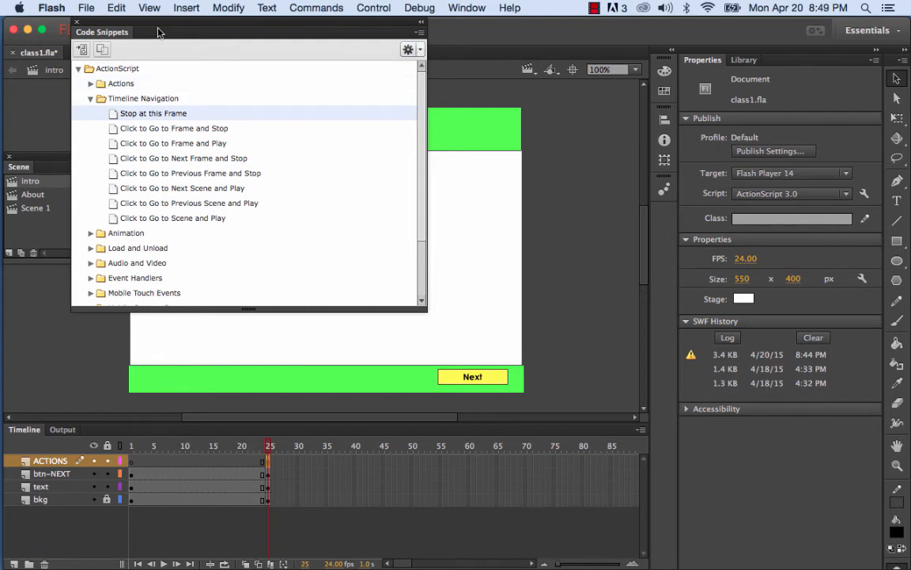
left_click(76, 22)
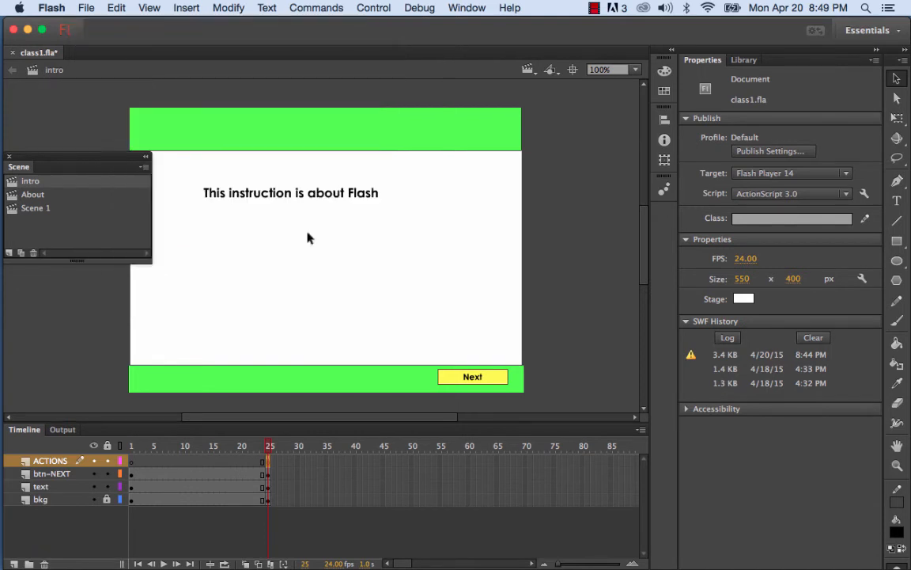
Step: Return the playhead to frame 1, test the movie in the browser, and close the browser window with all its tabs
left_click(269, 447)
left_click_drag(269, 447, 242, 444)
left_click_drag(193, 445, 131, 445)
left_click(382, 9)
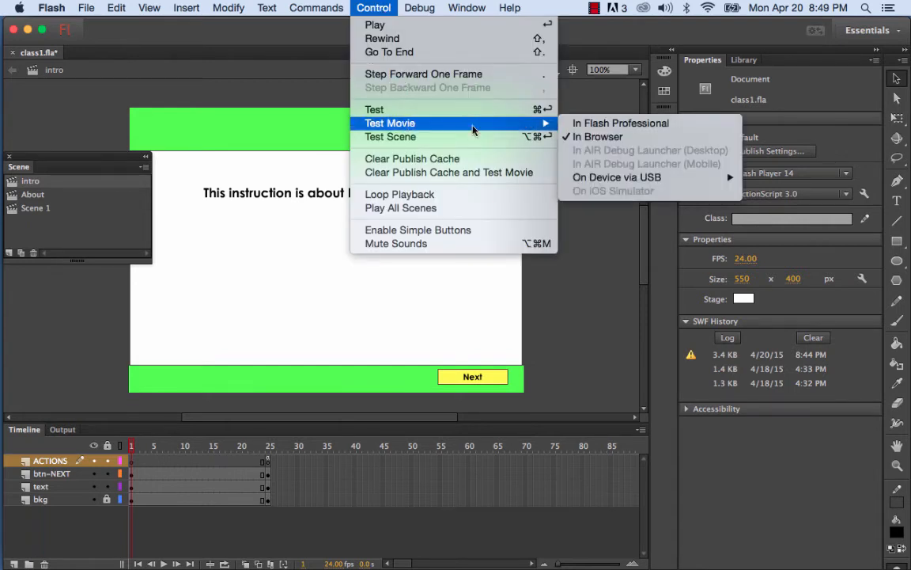
left_click(594, 139)
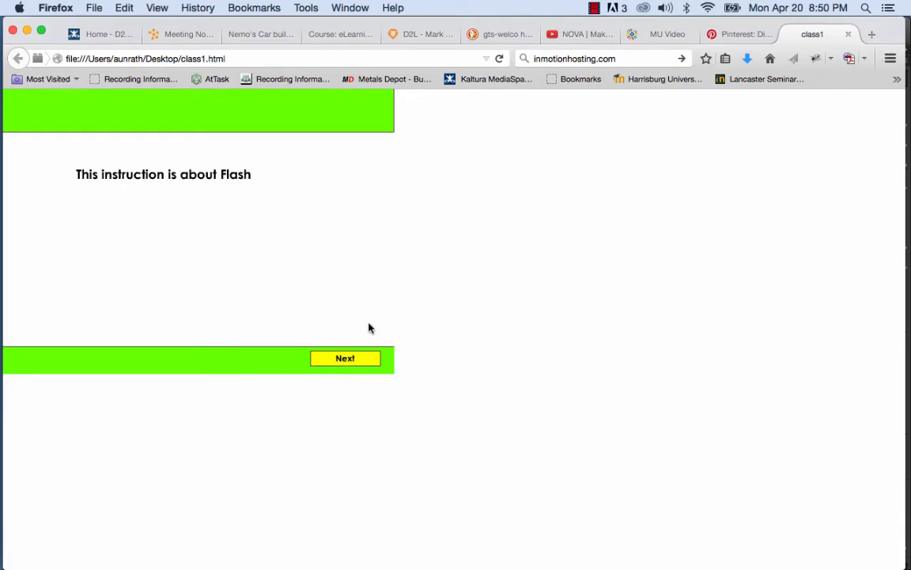
left_click(12, 32)
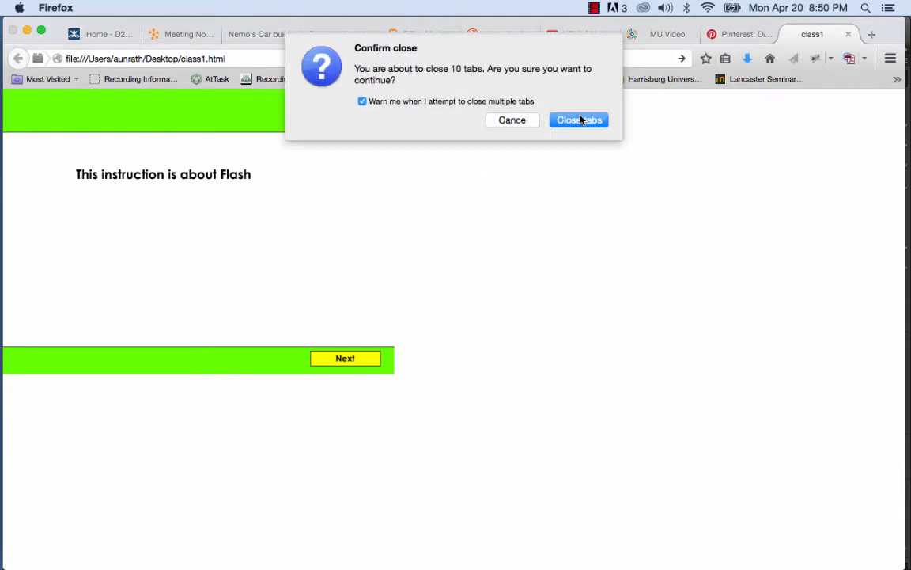
left_click(580, 120)
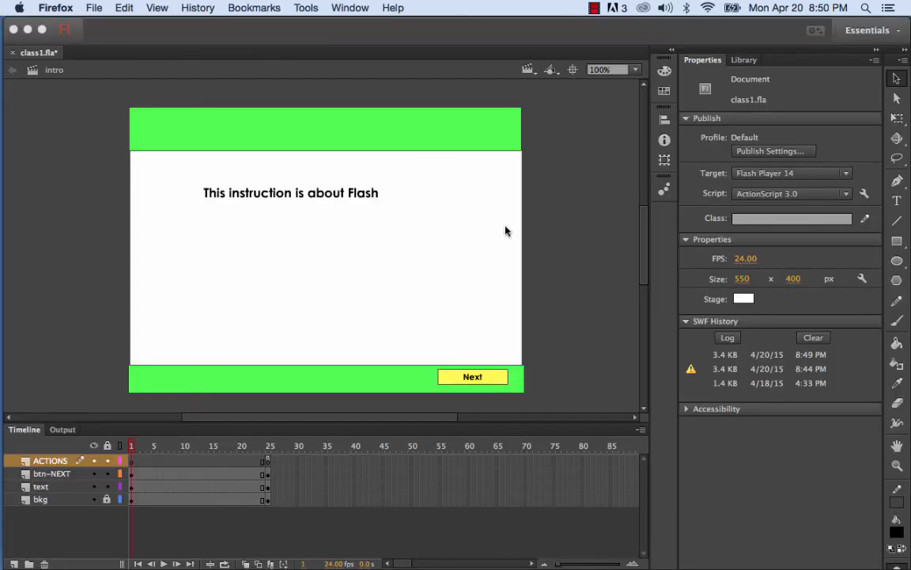
Step: Open the btn-NEXT symbol for editing, insert a frame in the Over state of the Btn-TXT layer, and compare it with Up
double_click(495, 378)
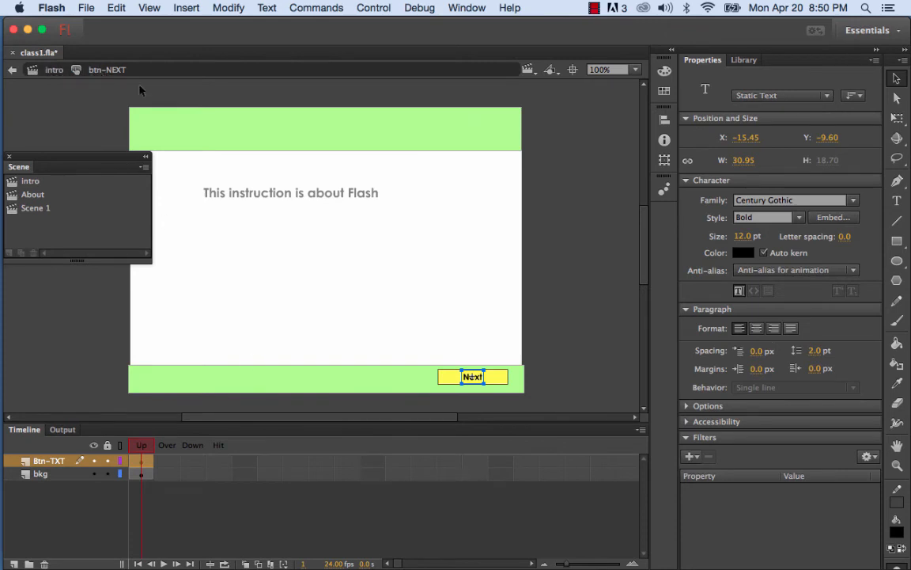
left_click(169, 462)
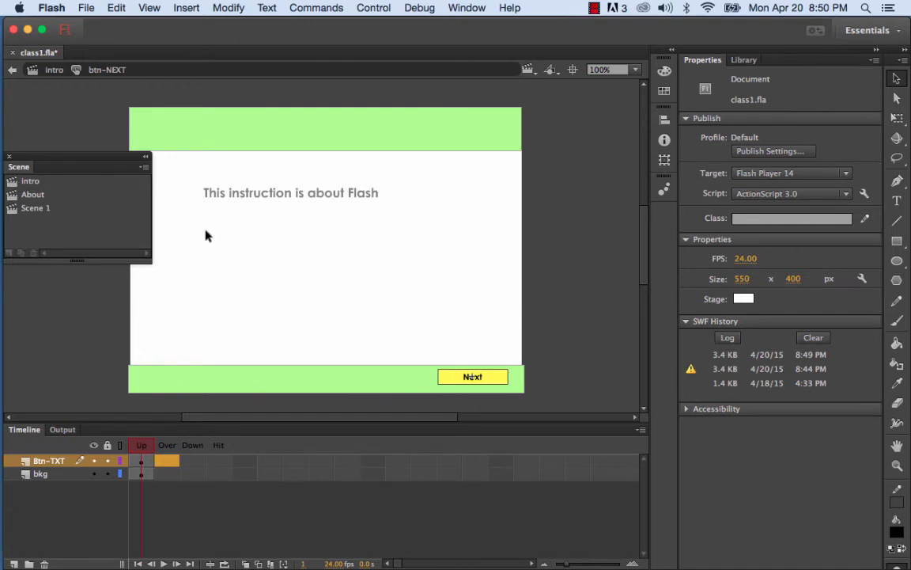
left_click(188, 8)
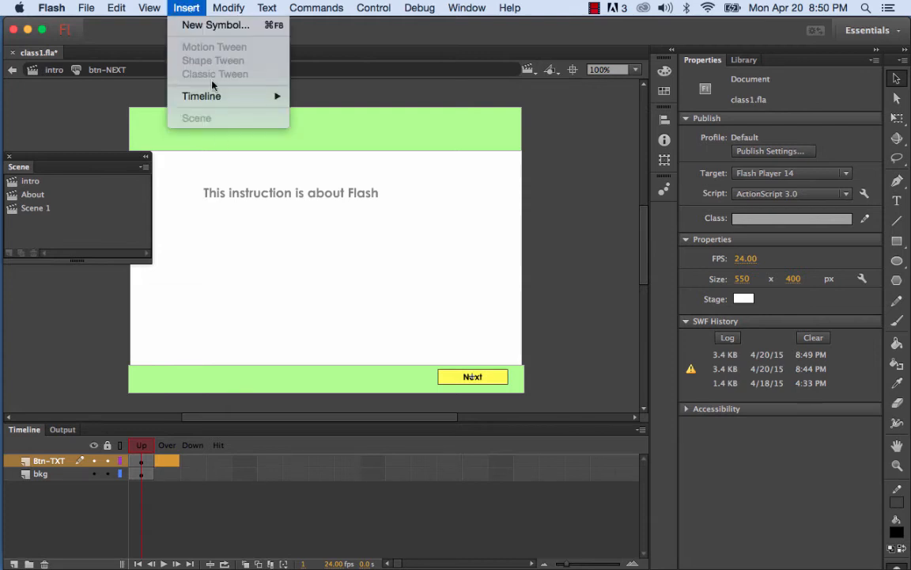
mouse_move(241, 96)
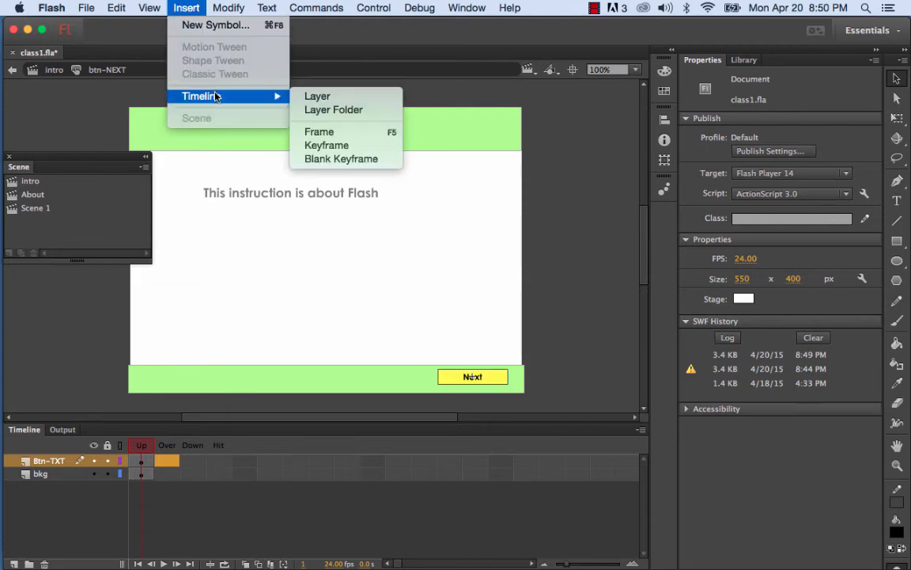
left_click(321, 131)
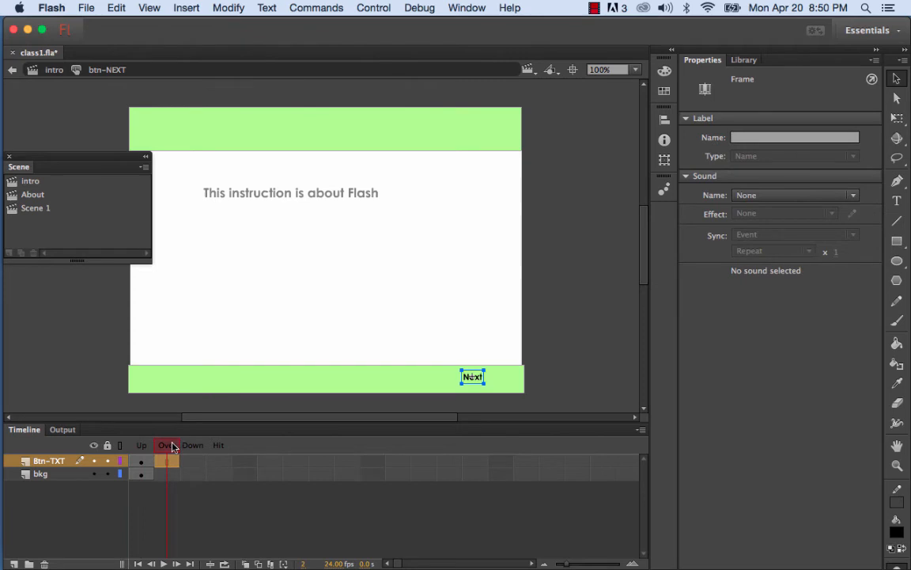
left_click(142, 445)
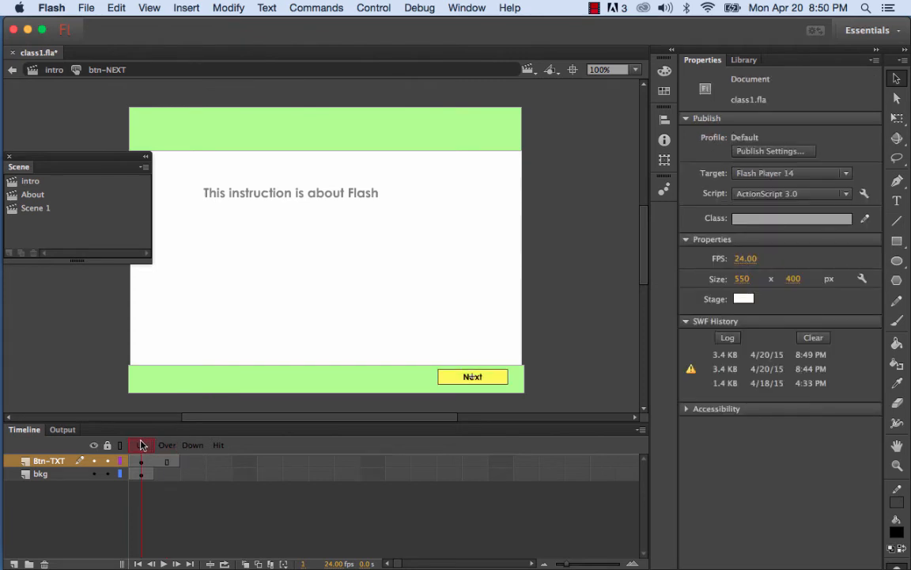
left_click(168, 446)
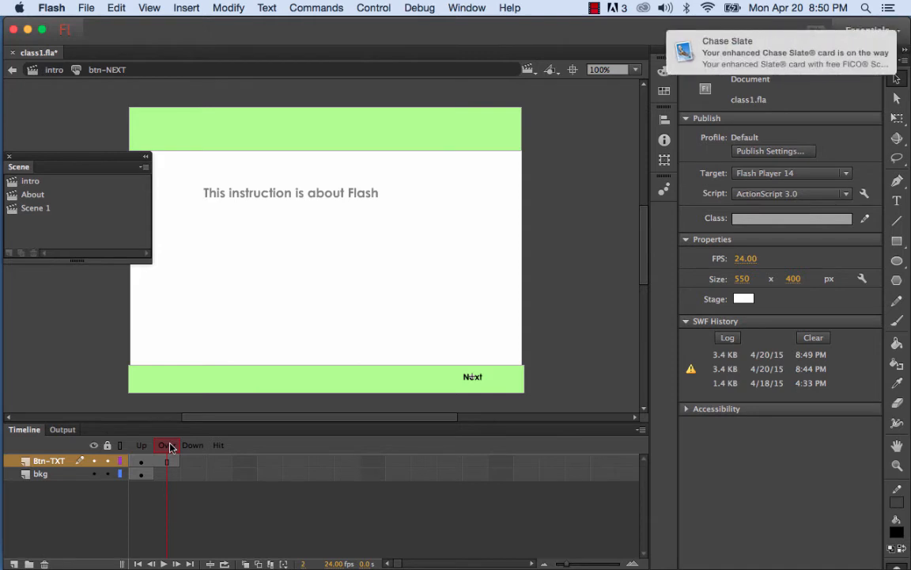
mouse_move(852, 43)
left_click(684, 50)
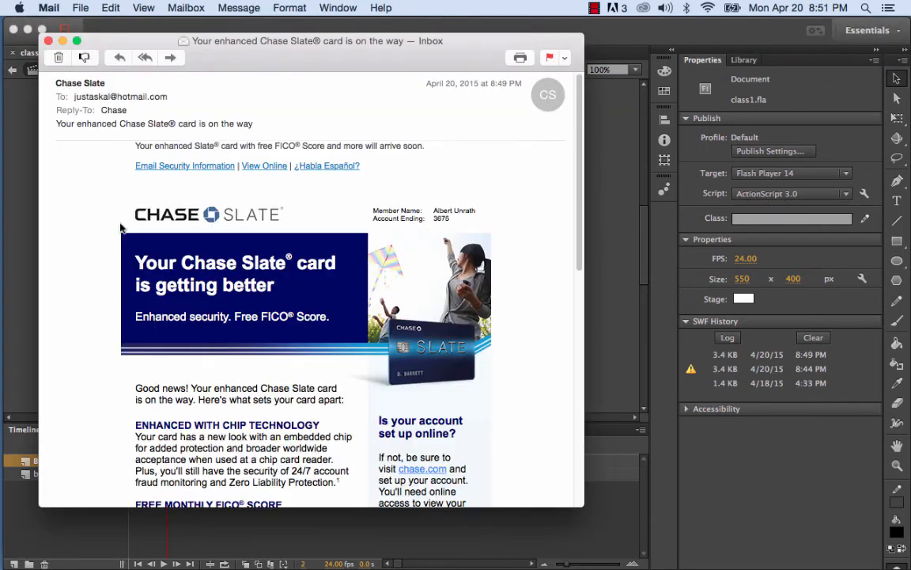
left_click(48, 41)
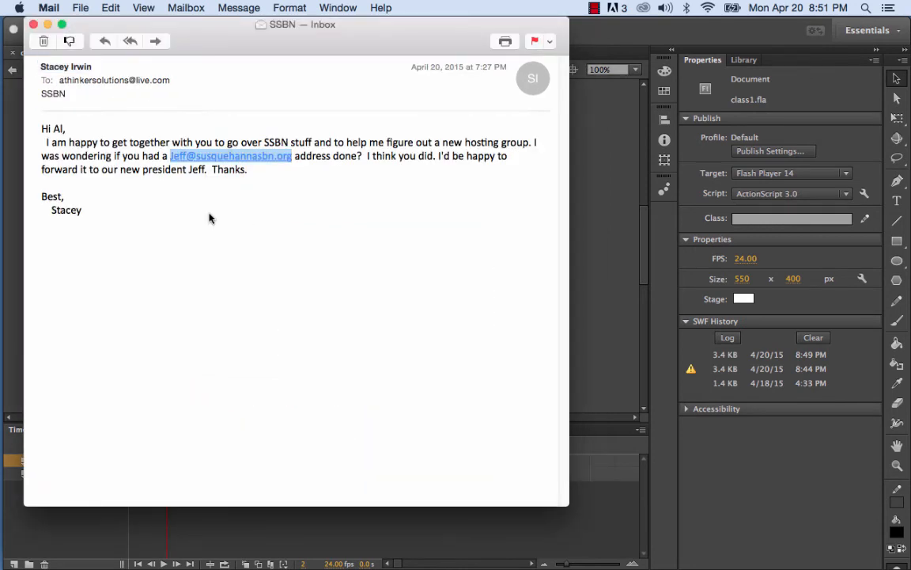
left_click(33, 25)
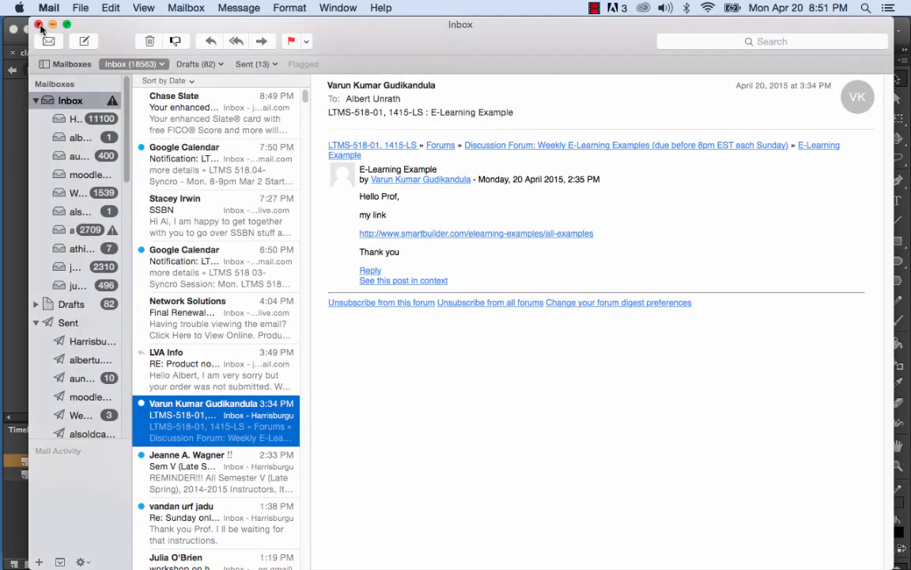
left_click(37, 22)
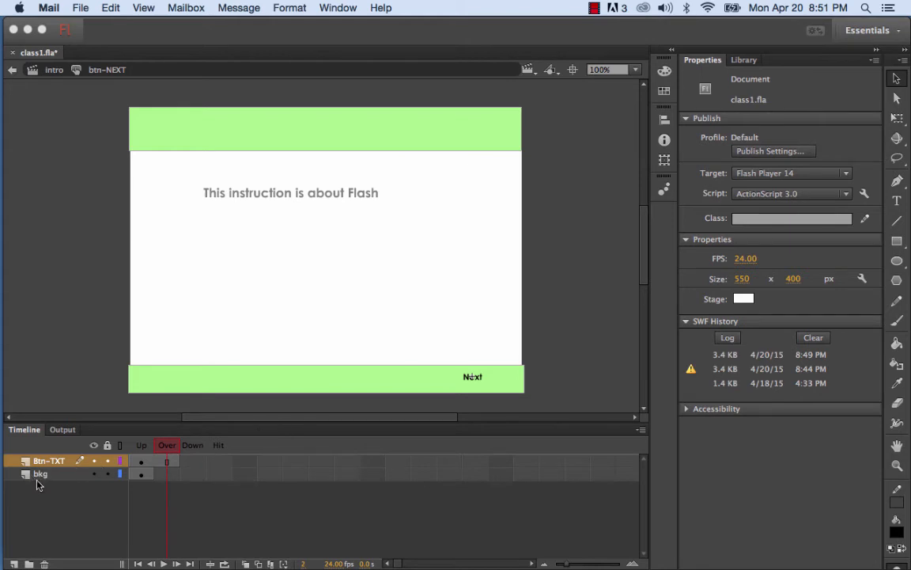
Step: Insert a keyframe in the Over state of the Btn-TXT layer
left_click(176, 475)
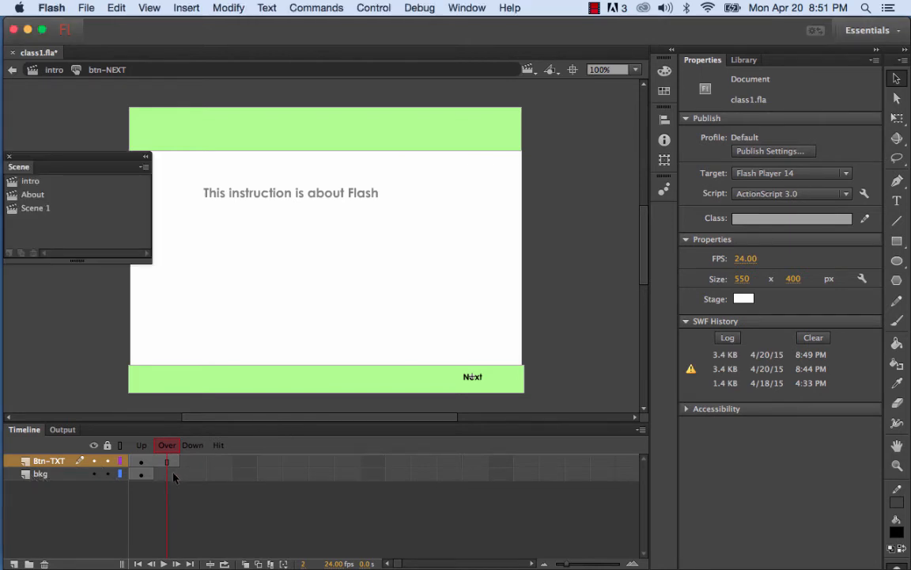
left_click(174, 9)
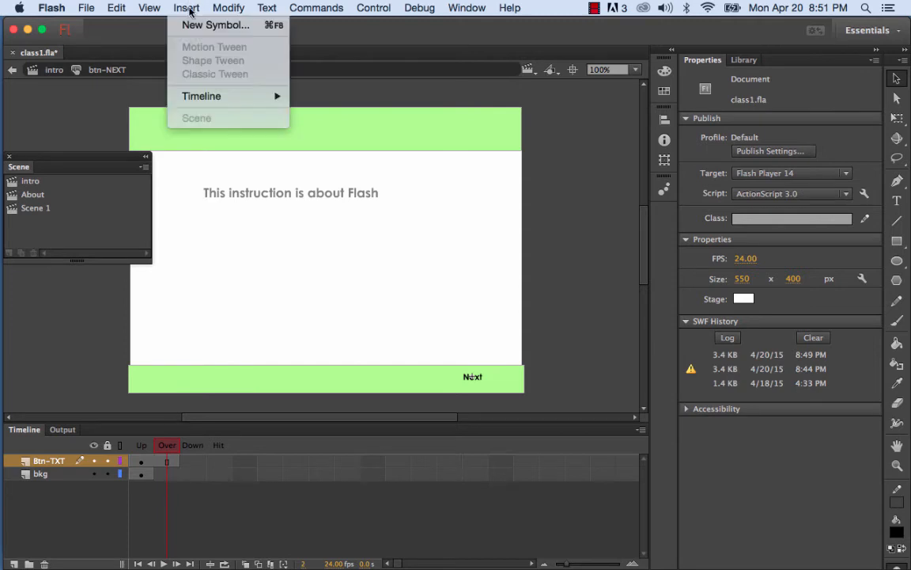
mouse_move(223, 97)
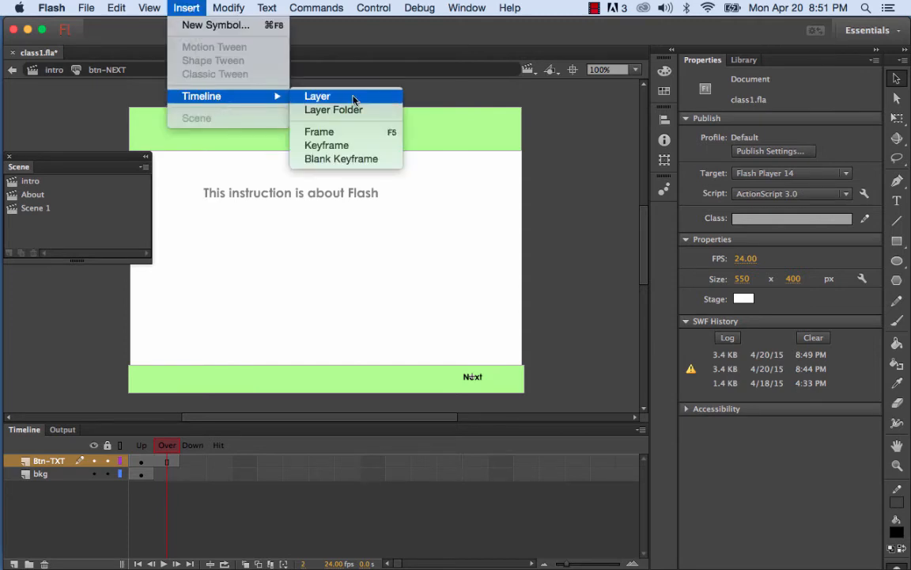
left_click(345, 146)
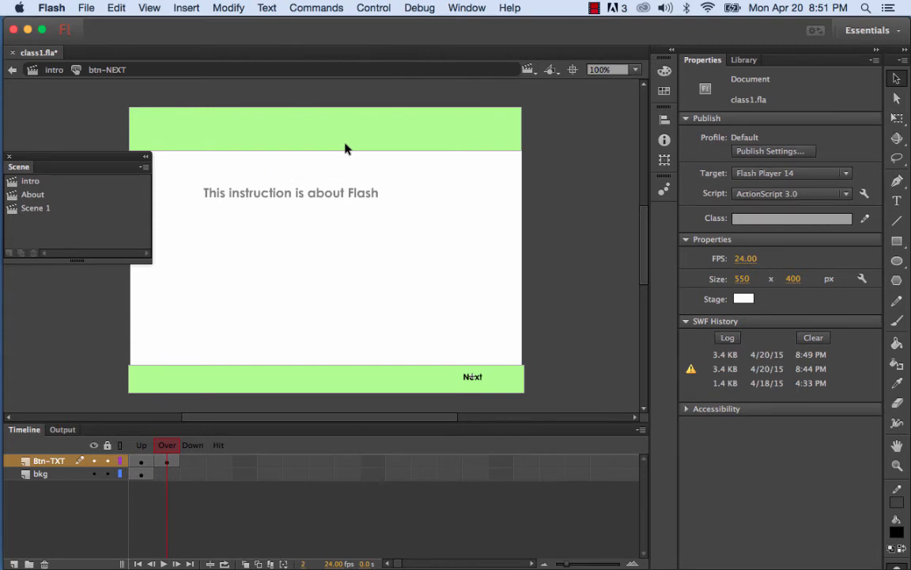
Step: Insert a keyframe in the Over state of the button's bkg layer
left_click(171, 475)
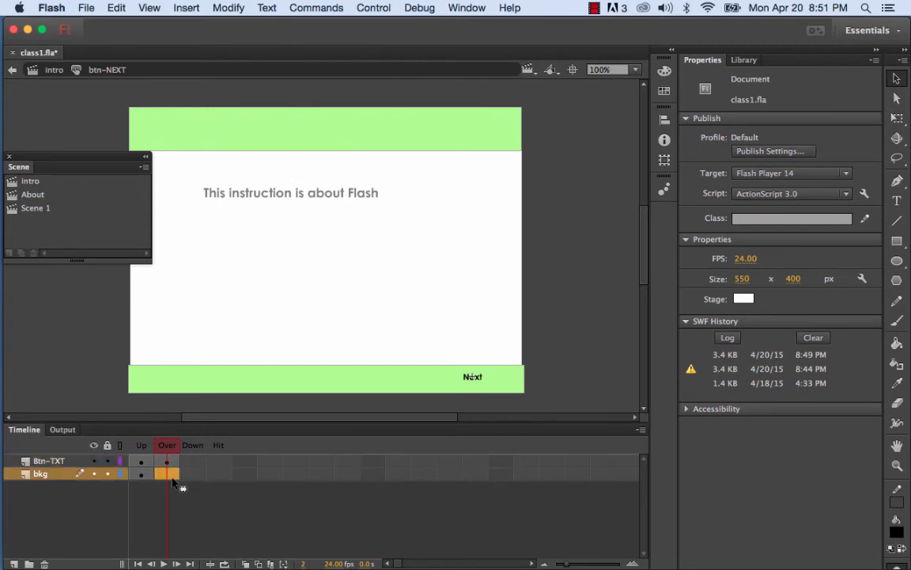
left_click(186, 8)
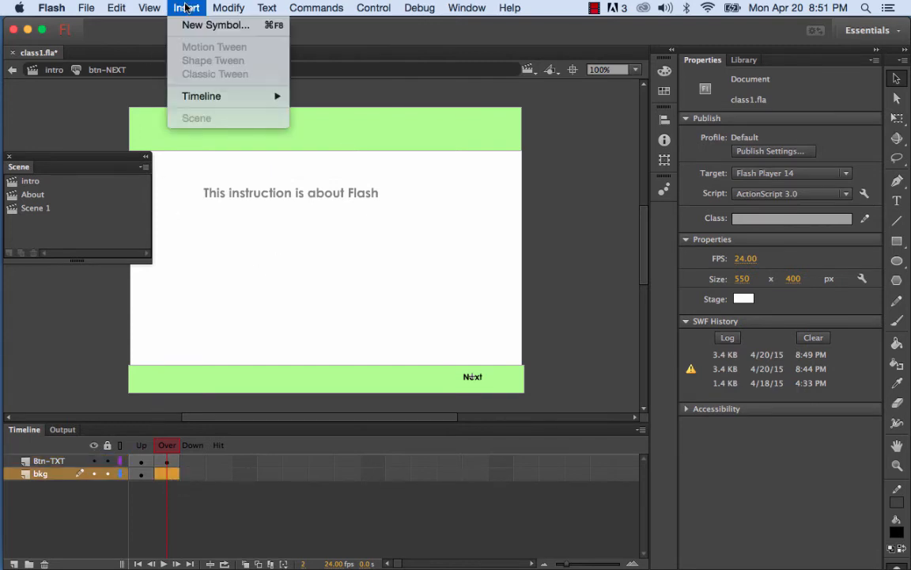
mouse_move(268, 96)
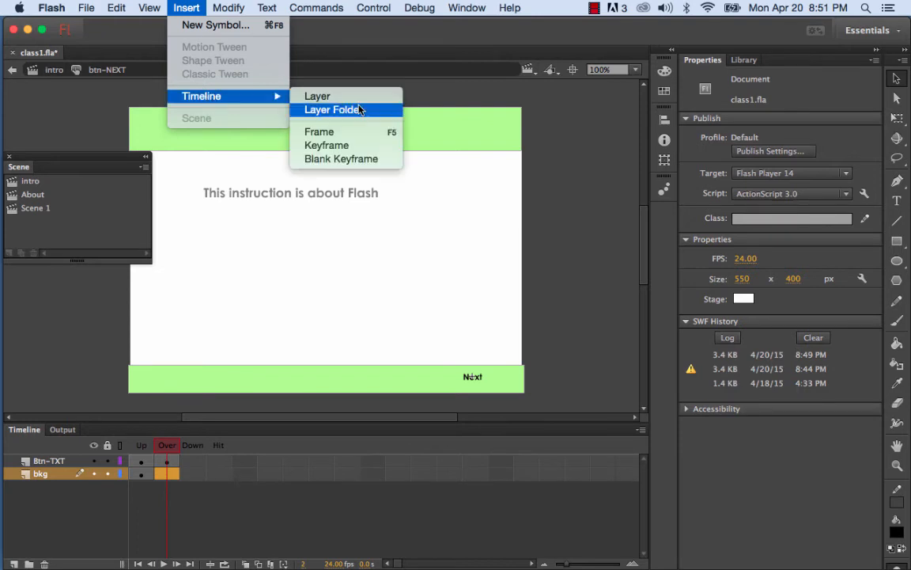
left_click(352, 146)
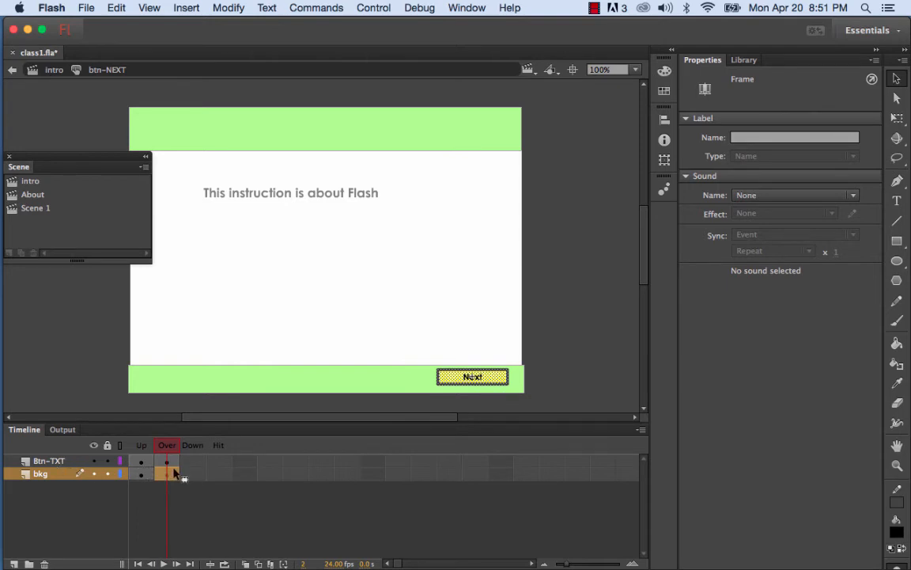
Step: Change the fill of the button's background shape in the Over state to red and deselect it
left_click(506, 377)
left_click(484, 342)
left_click(508, 378)
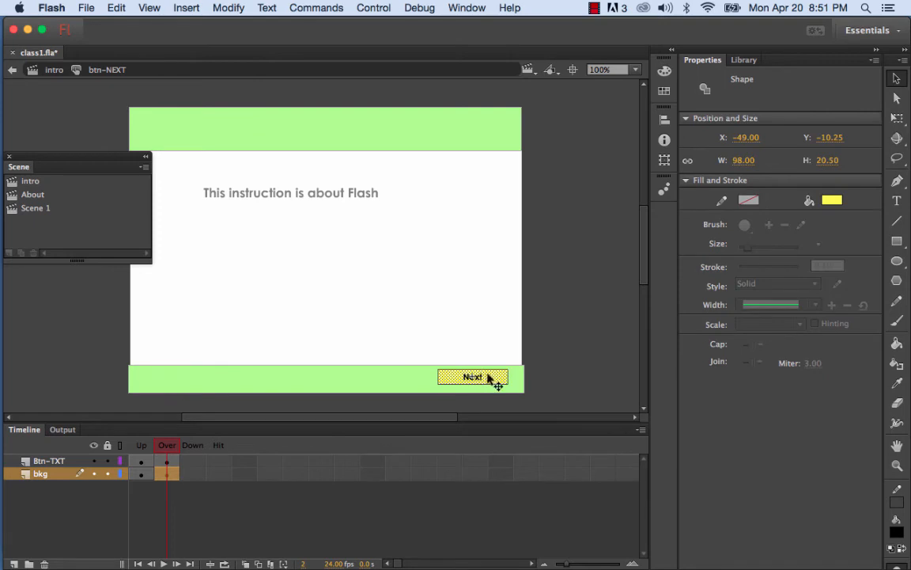
left_click(831, 199)
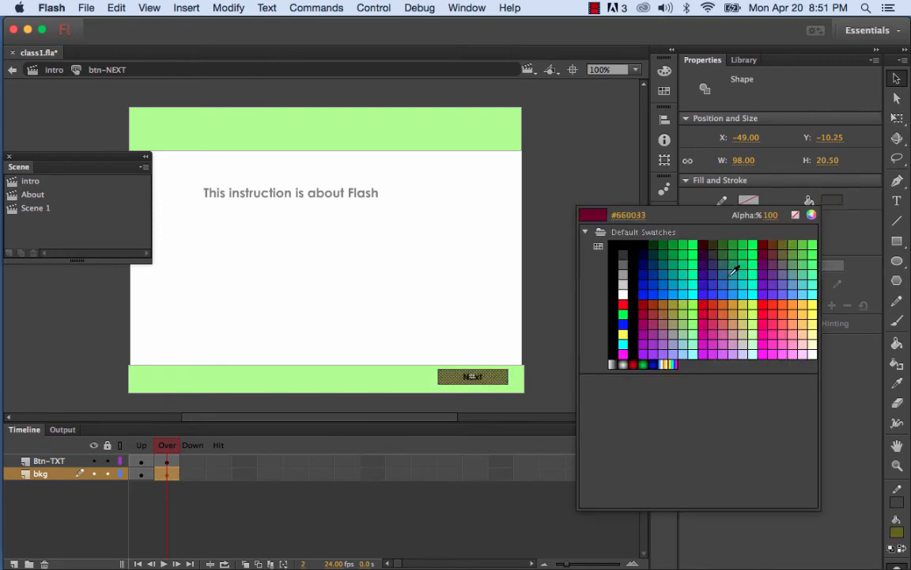
left_click(623, 303)
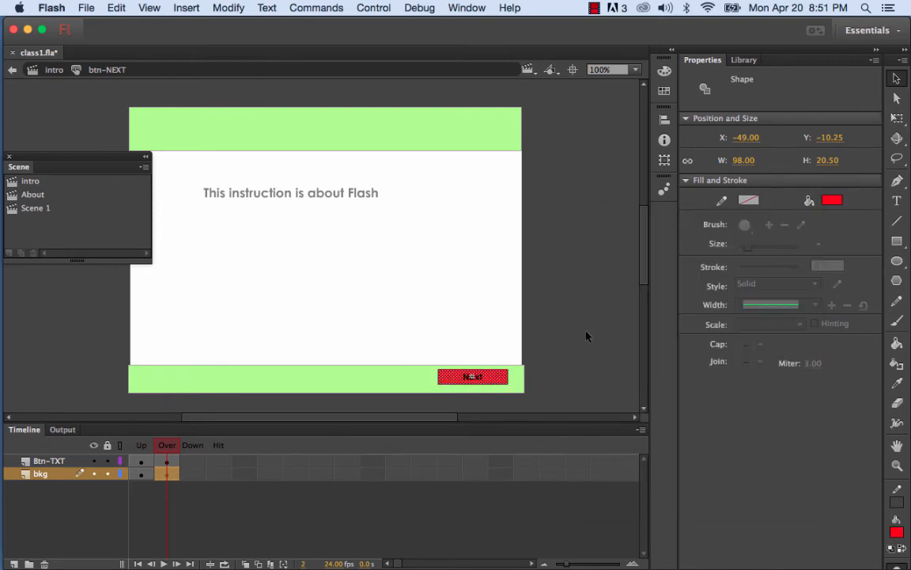
left_click(466, 316)
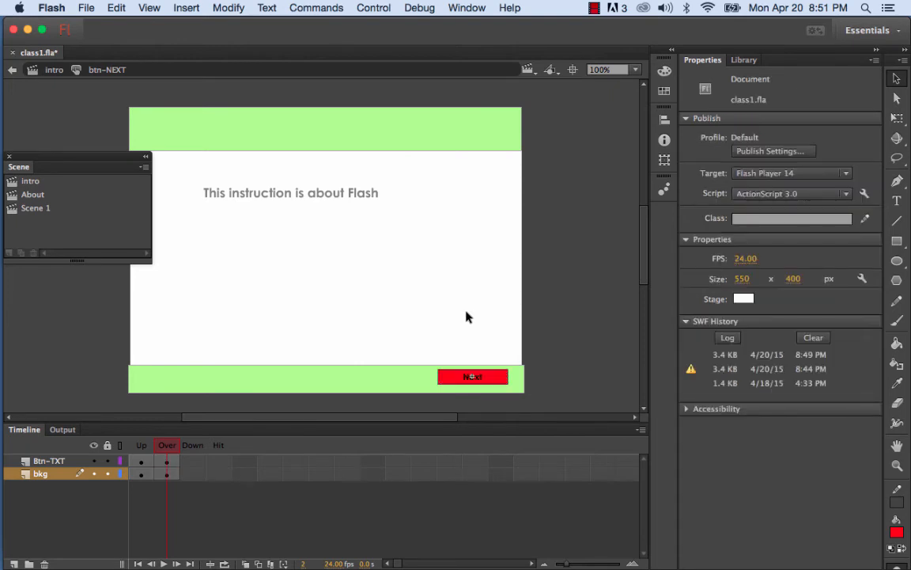
Step: Compare the button's Up and Over states and return to the intro scene
left_click(140, 445)
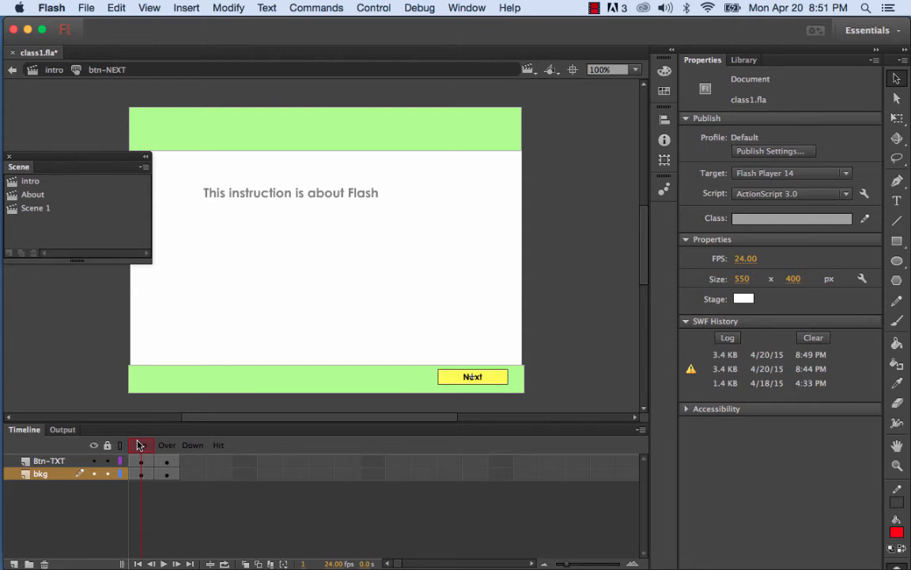
left_click(159, 443)
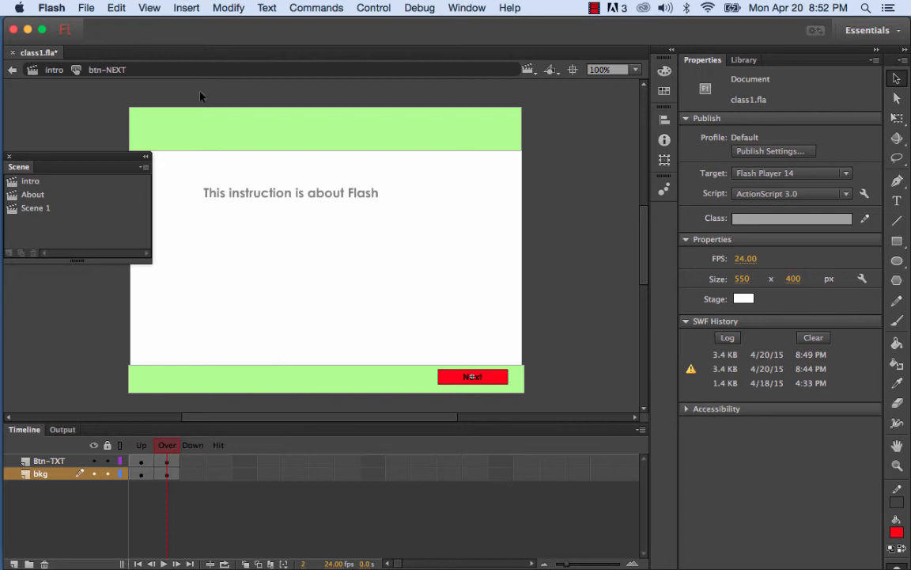
left_click(53, 70)
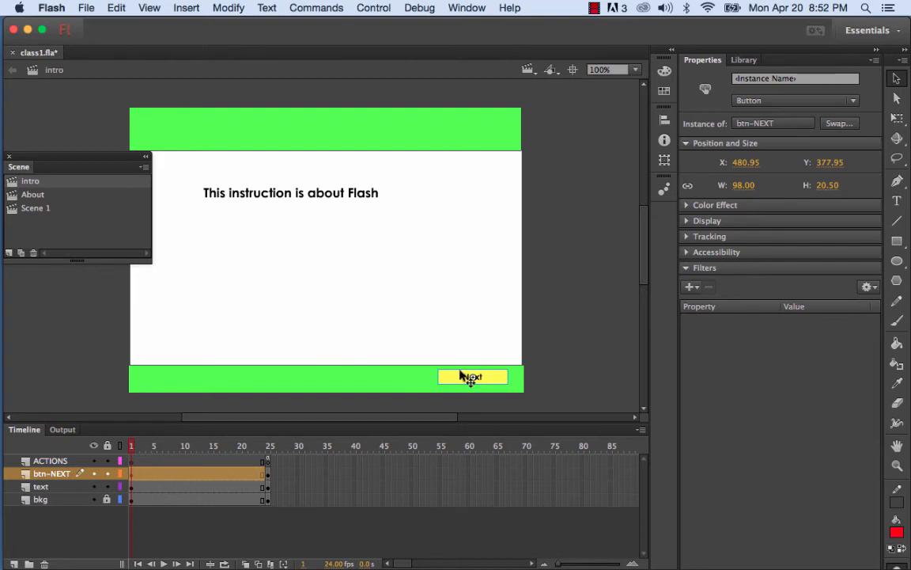
Step: Test the movie in the browser to check the Next button's rollover, and close the browser window
left_click(381, 8)
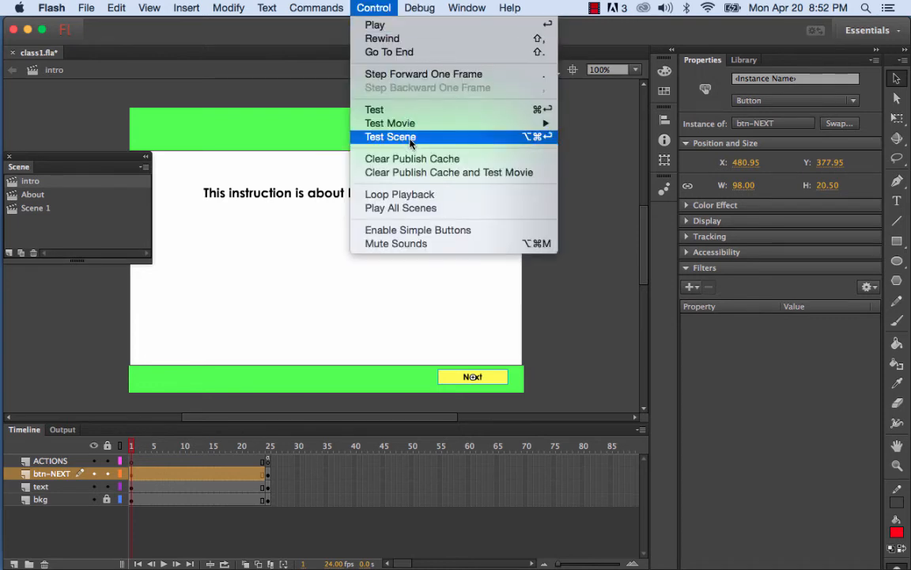
mouse_move(405, 124)
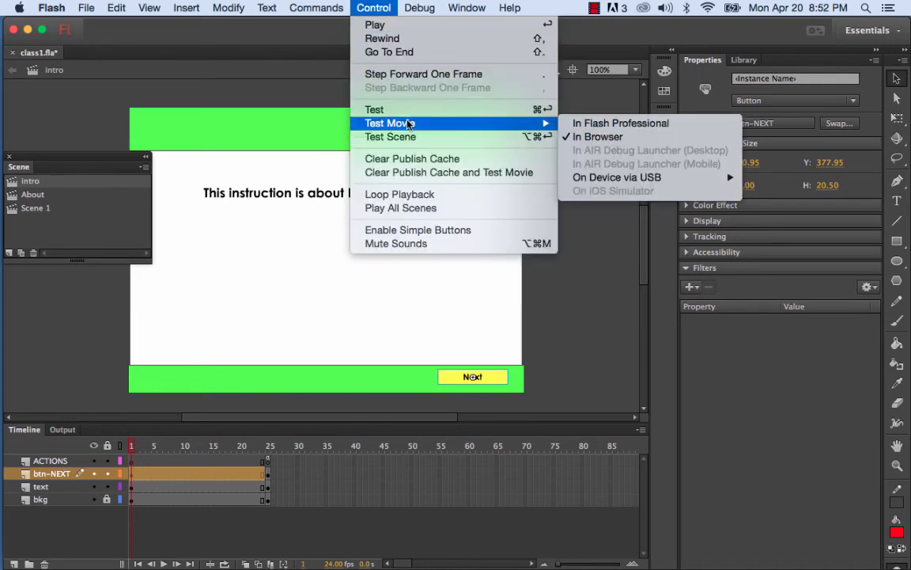
left_click(593, 138)
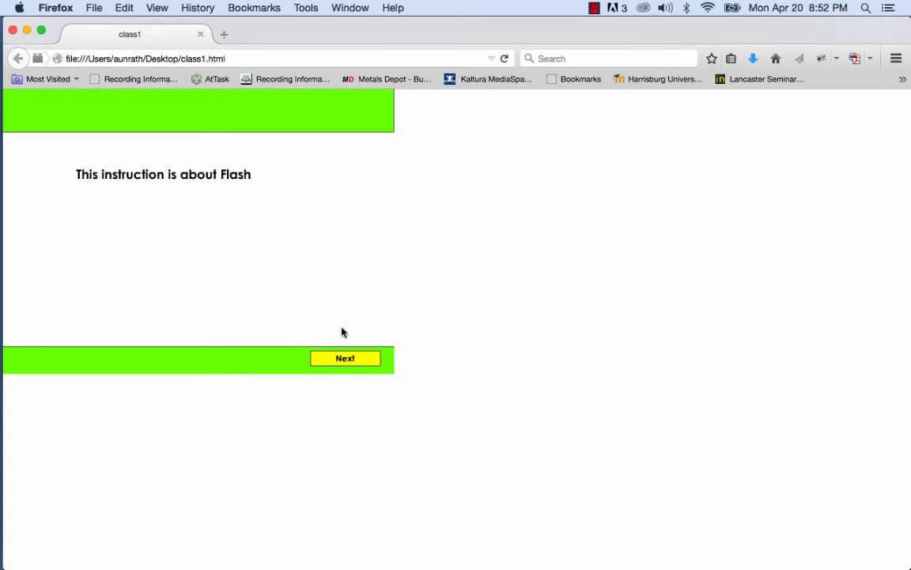
left_click(13, 30)
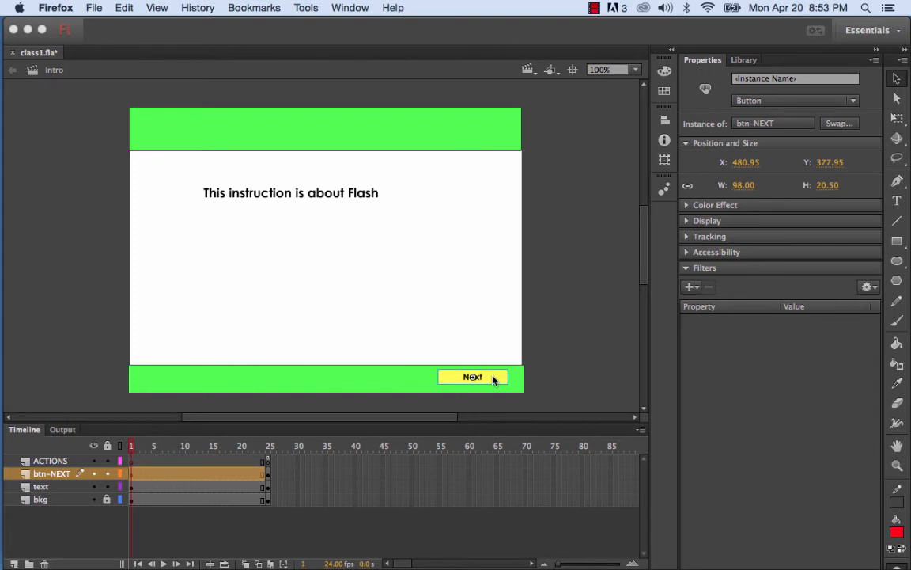
left_click(584, 352)
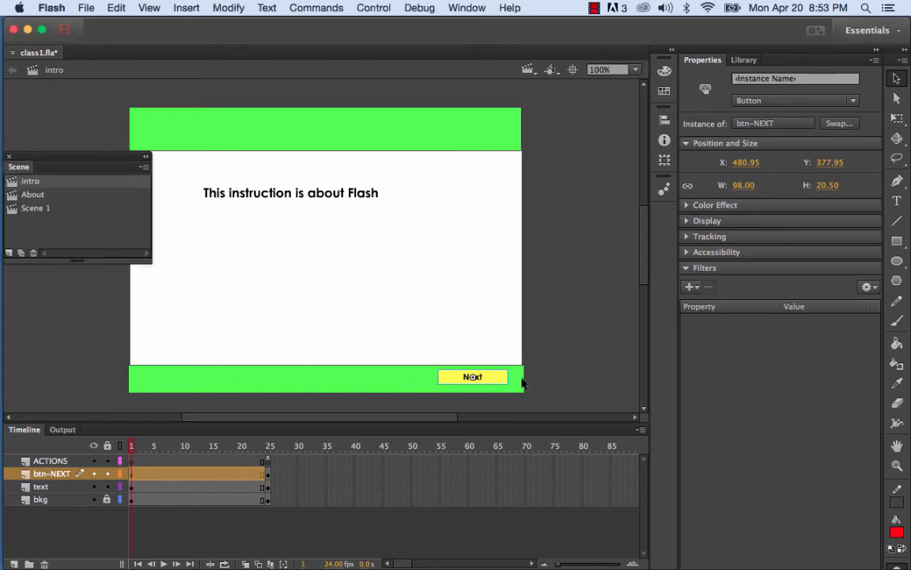
left_click(269, 473)
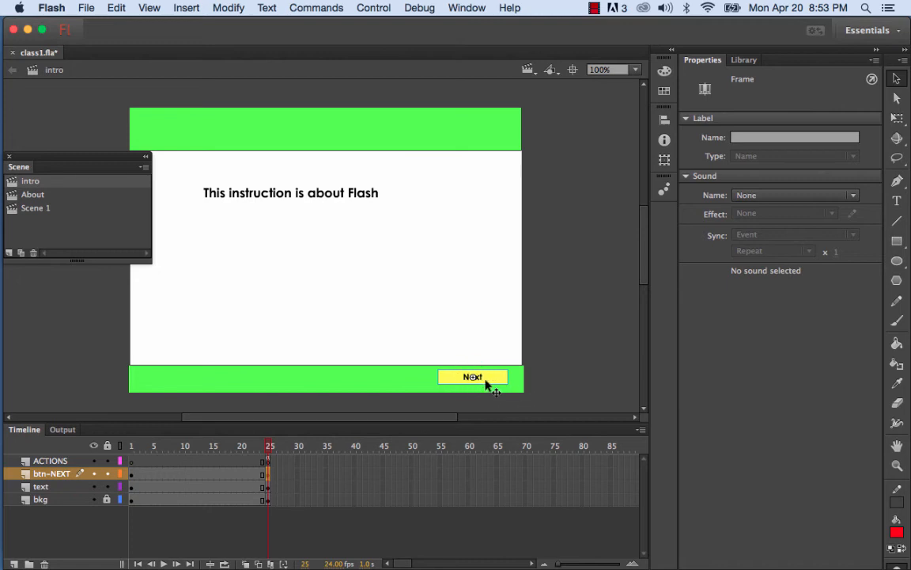
right_click(270, 474)
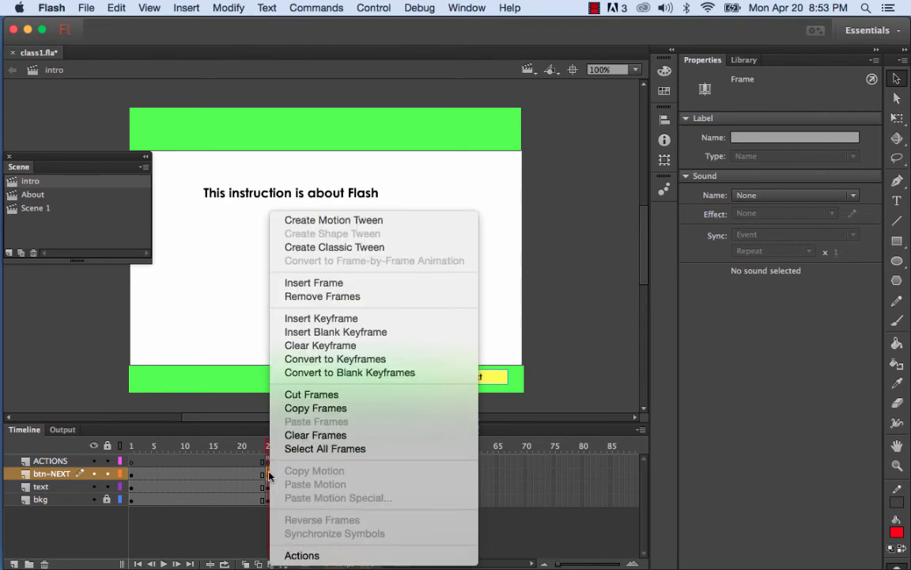
left_click(306, 557)
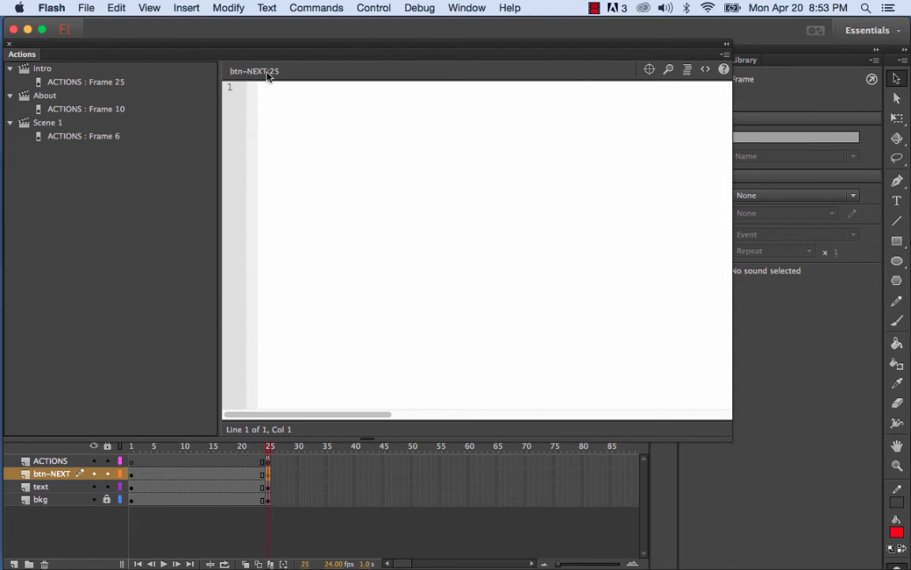
left_click(705, 69)
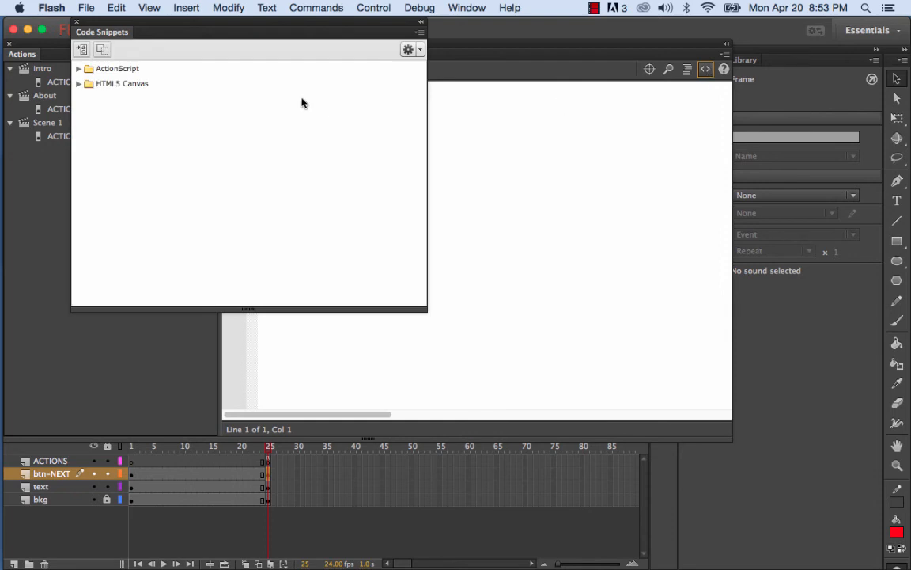
left_click(79, 69)
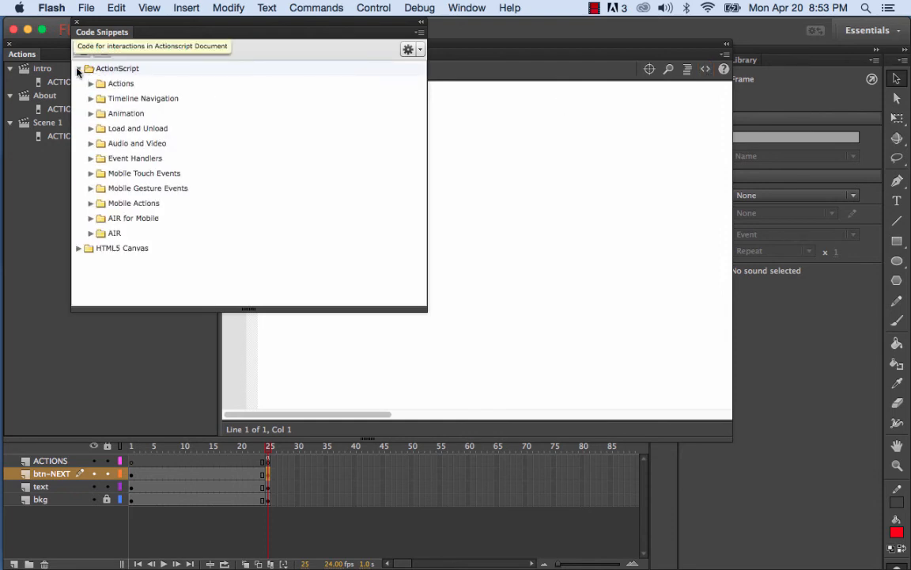
left_click(91, 98)
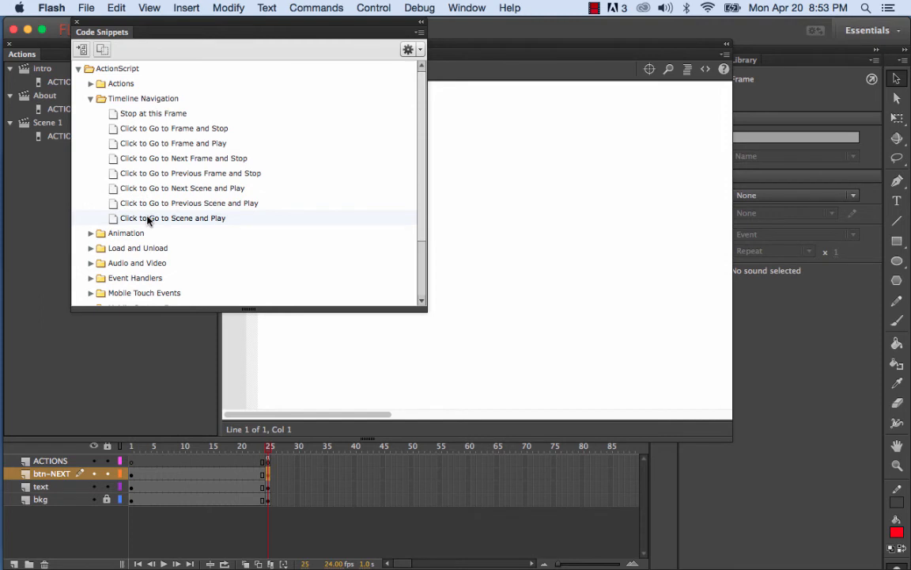
left_click(147, 220)
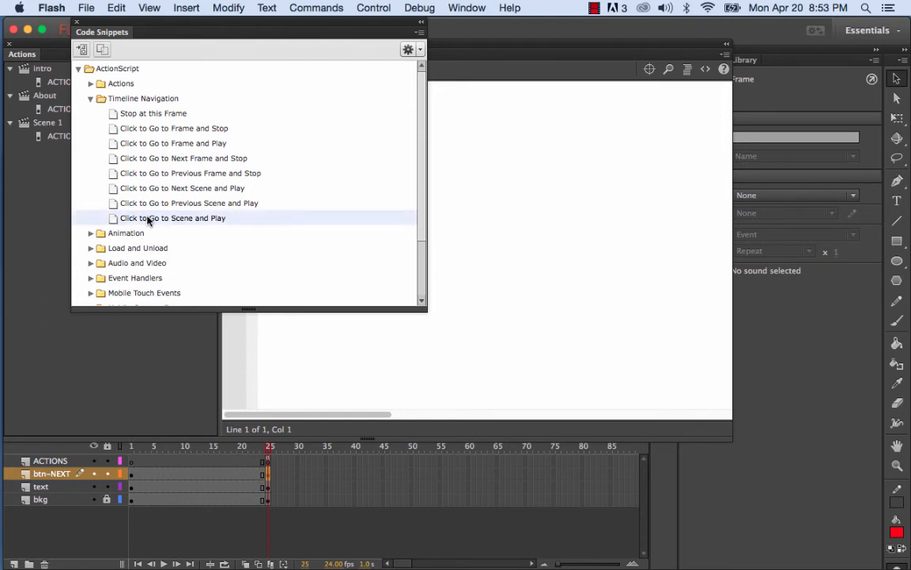
double_click(147, 220)
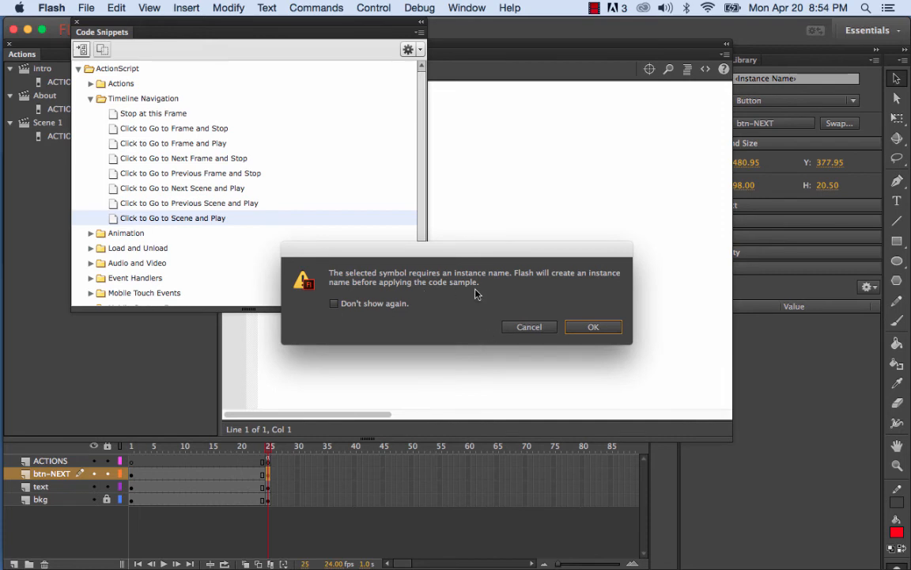
left_click(532, 329)
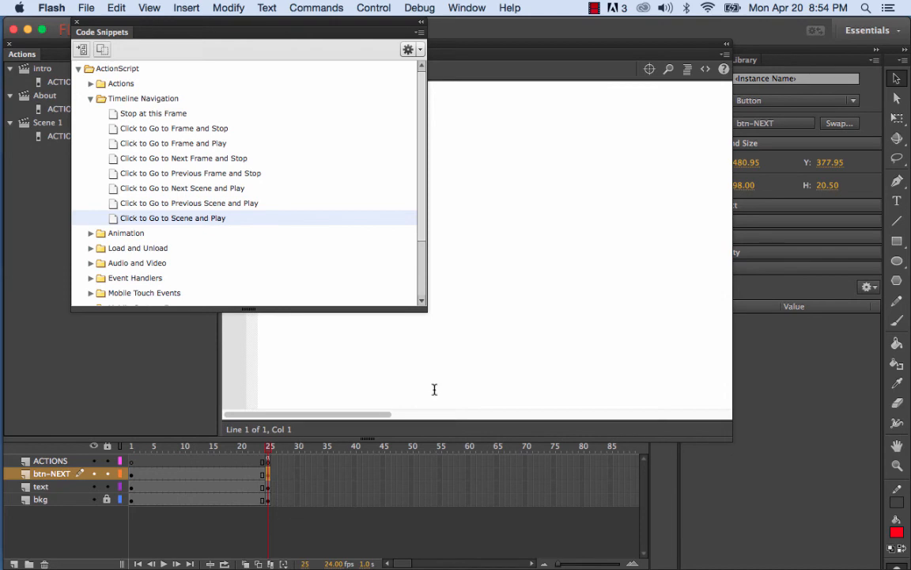
left_click(77, 22)
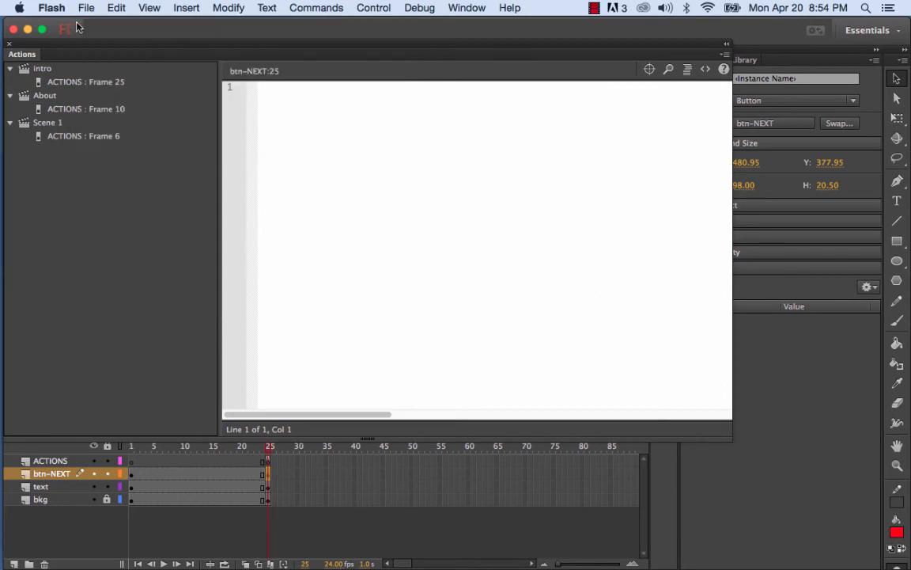
left_click(10, 44)
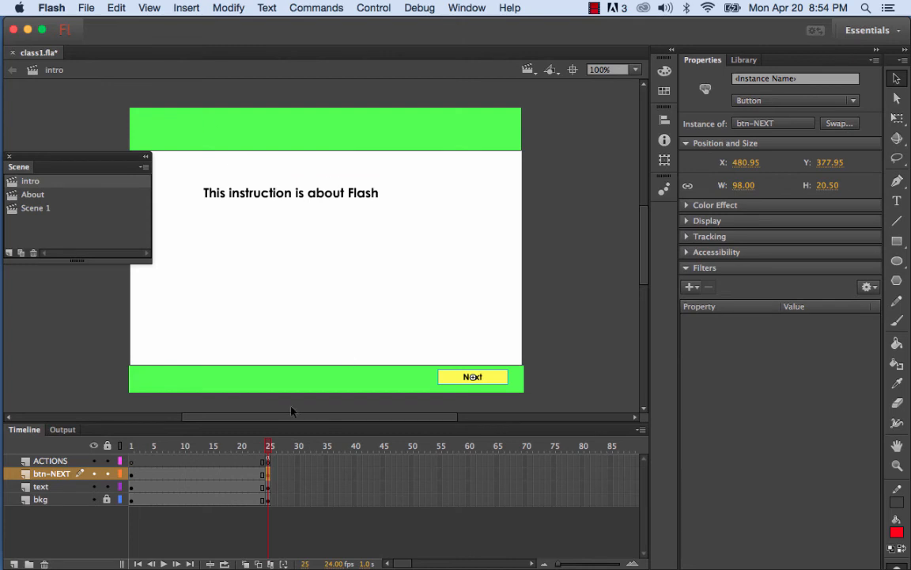
Step: Give the Next button on frame 25 the instance name btngotoaboutscene
left_click(779, 79)
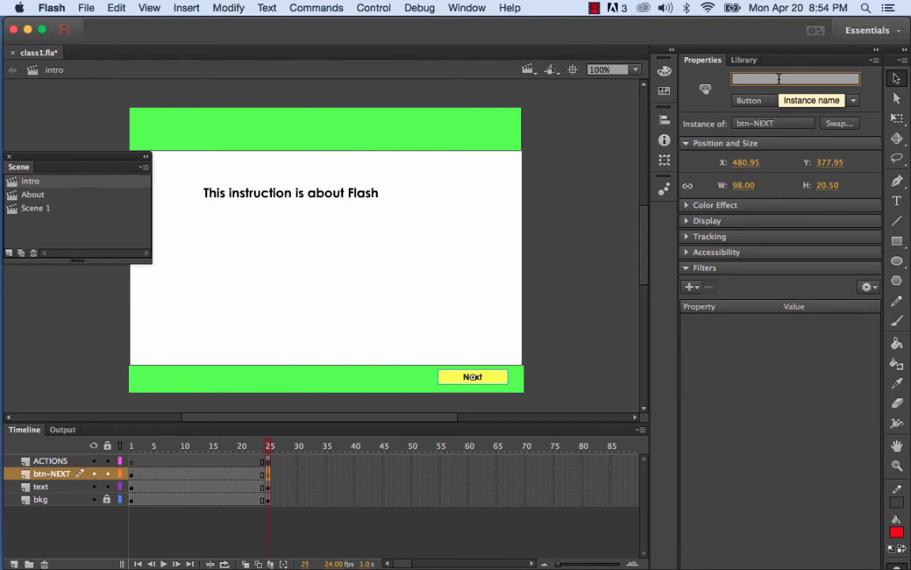
type("btngo")
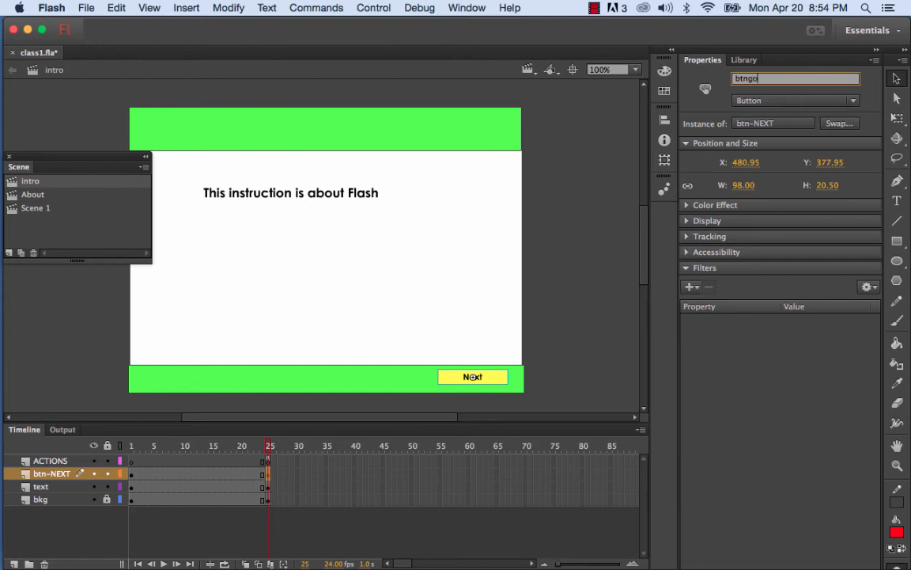
type("toaboutscene")
left_click(498, 378)
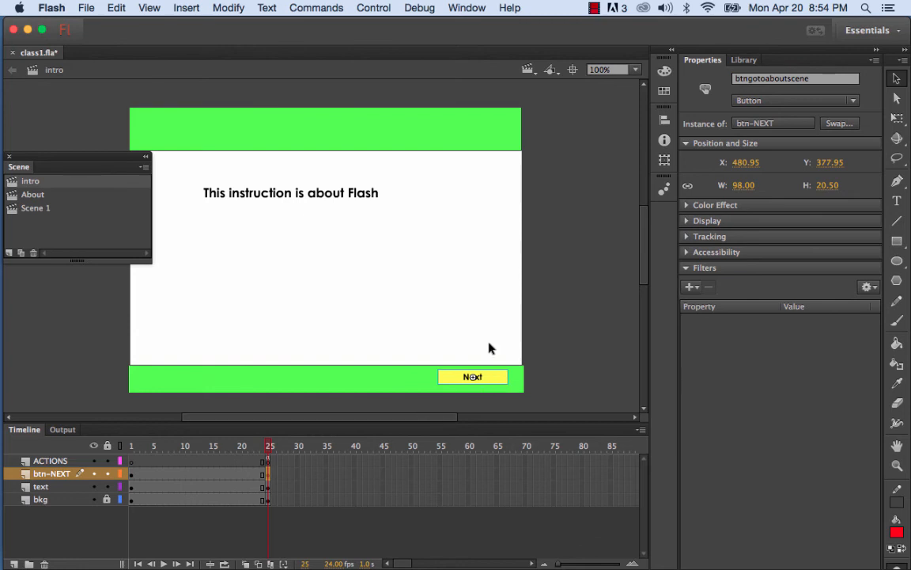
Step: Add the Click to Go to Scene and Play code snippet from Timeline Navigation for the Next button at frame 25
right_click(268, 476)
left_click(299, 555)
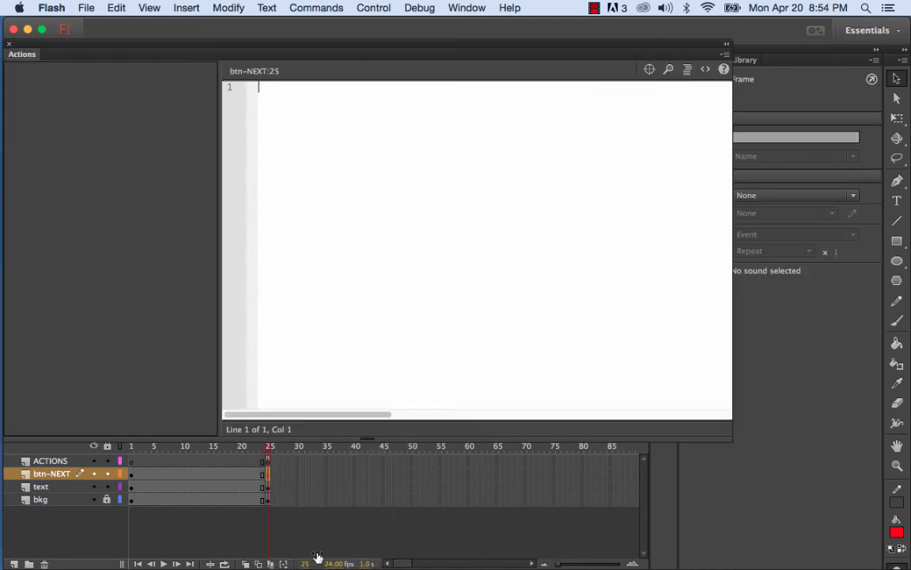
left_click(705, 69)
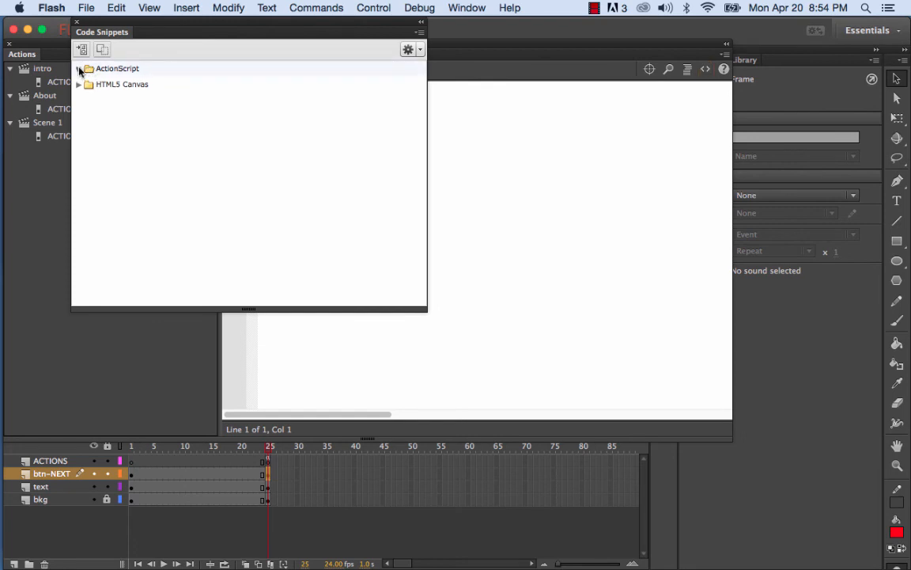
left_click(79, 69)
left_click(90, 99)
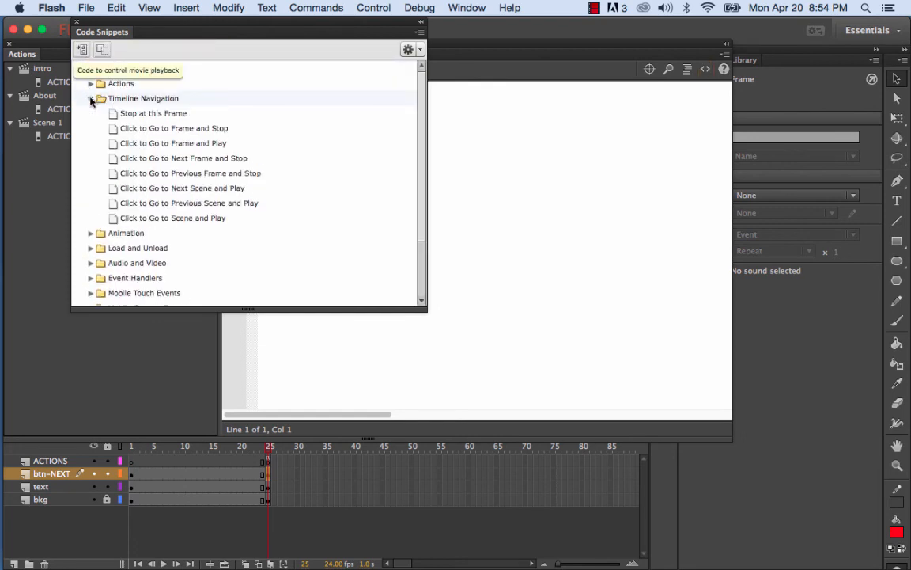
double_click(146, 218)
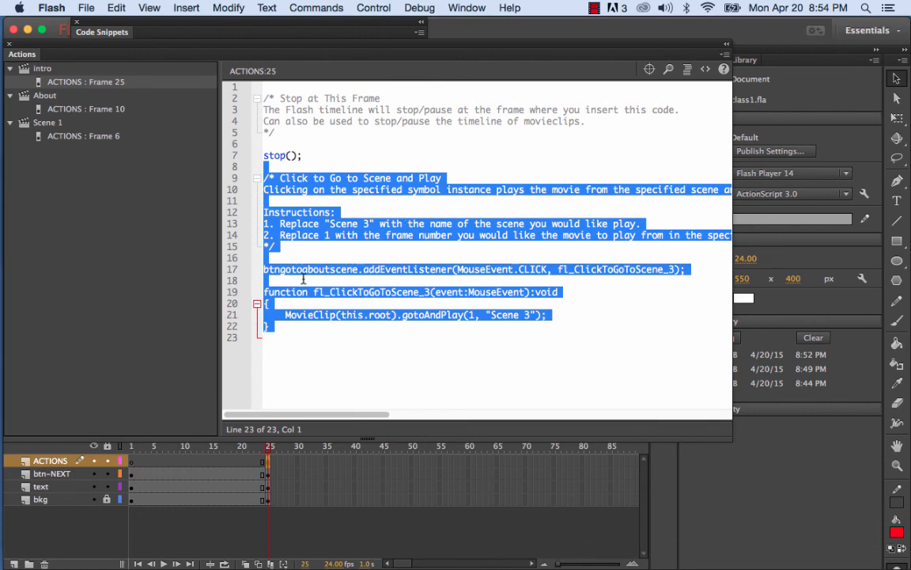
Step: Replace the scene name "Scene 3" in the gotoAndPlay call with "about" and close the code windows
left_click(584, 316)
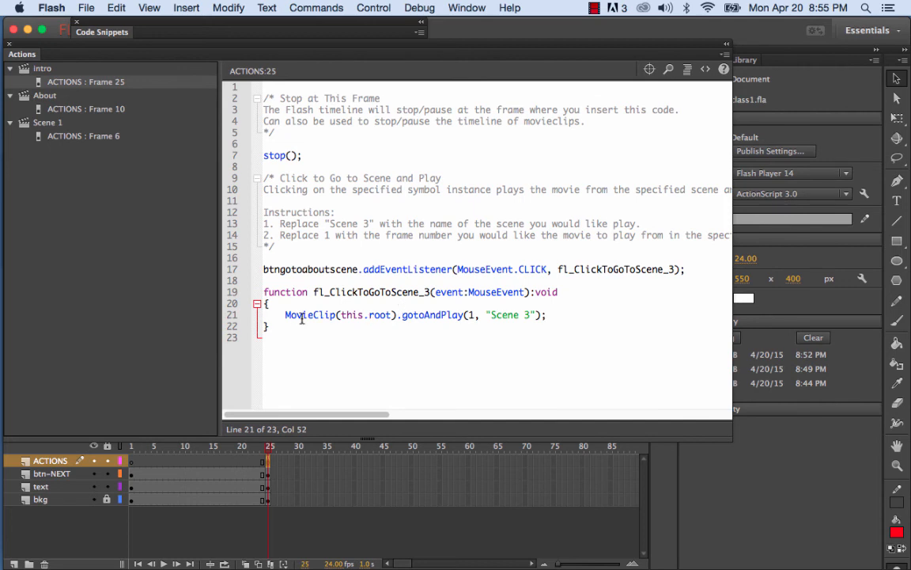
left_click(473, 314)
left_click_drag(530, 315, 513, 316)
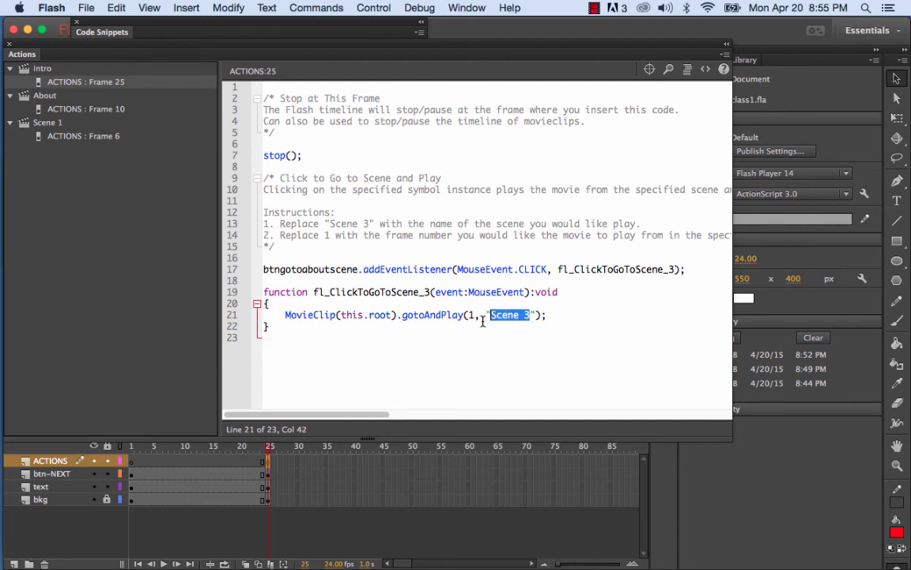
type("abou")
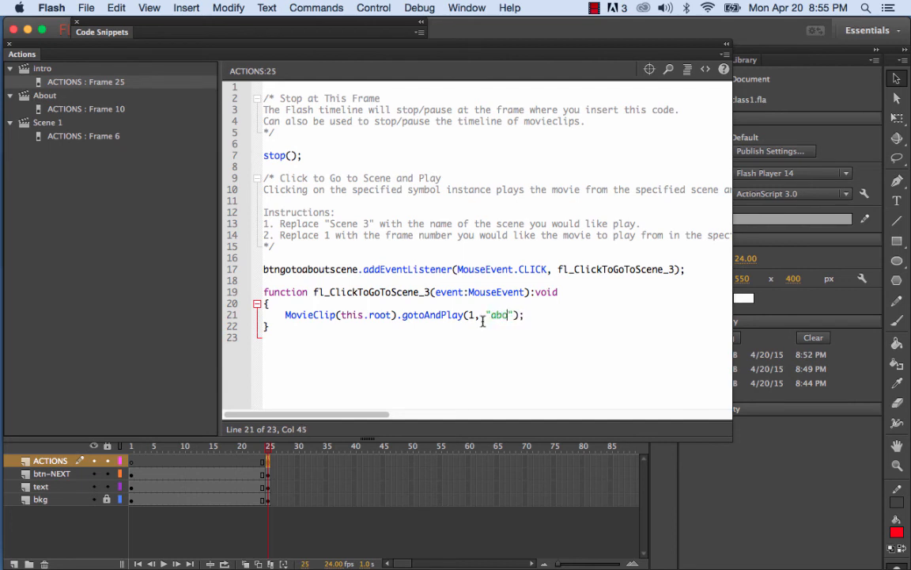
type("t")
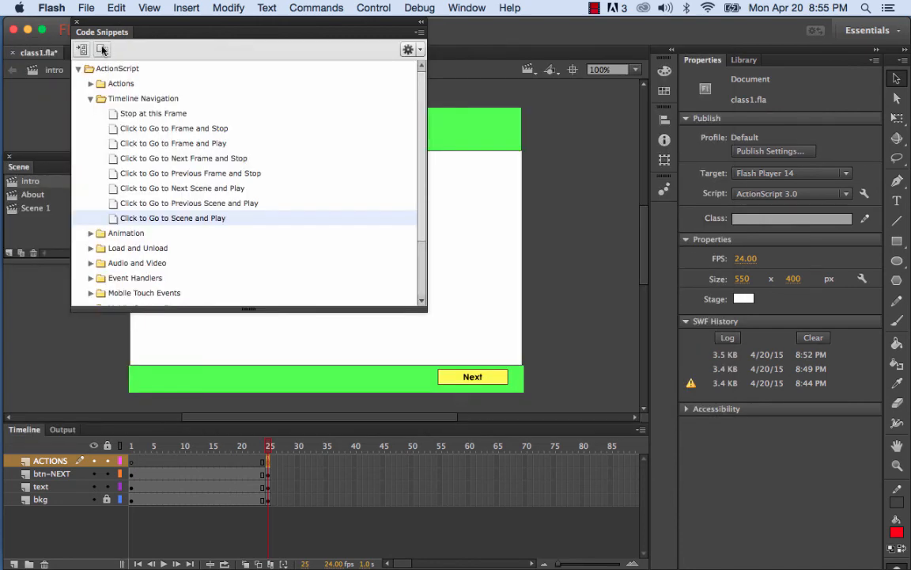
left_click(10, 44)
left_click(77, 22)
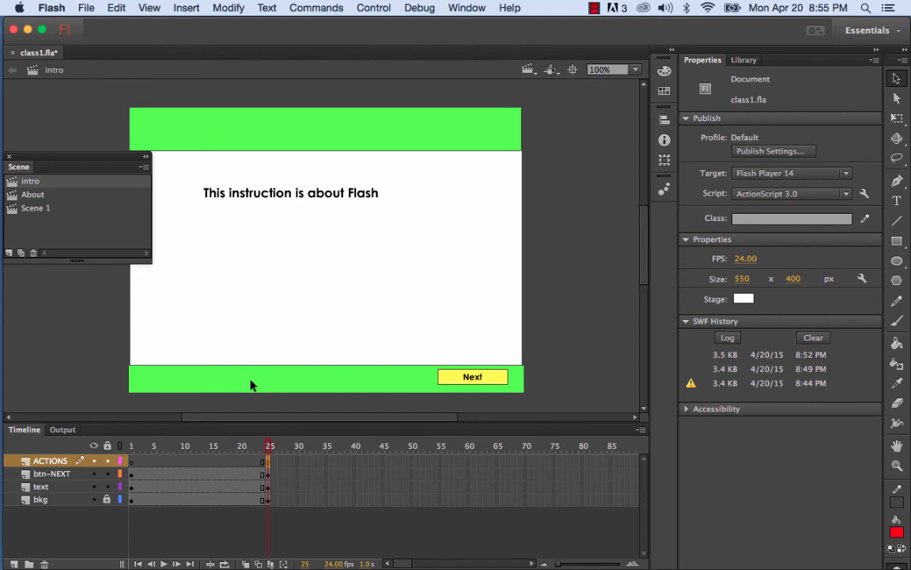
Step: Test the movie in the browser by using the Next button, close the browser window and return to Flash
left_click(374, 8)
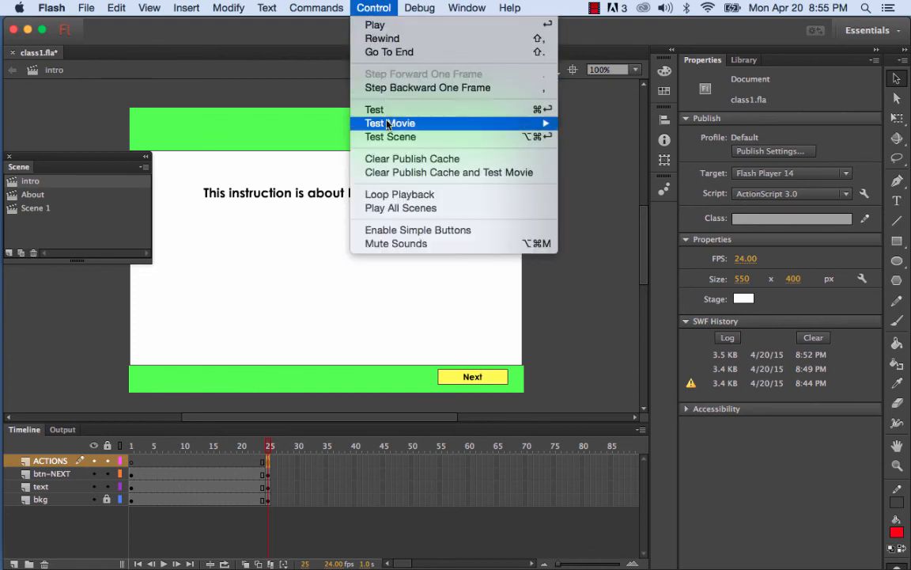
mouse_move(390, 122)
left_click(601, 136)
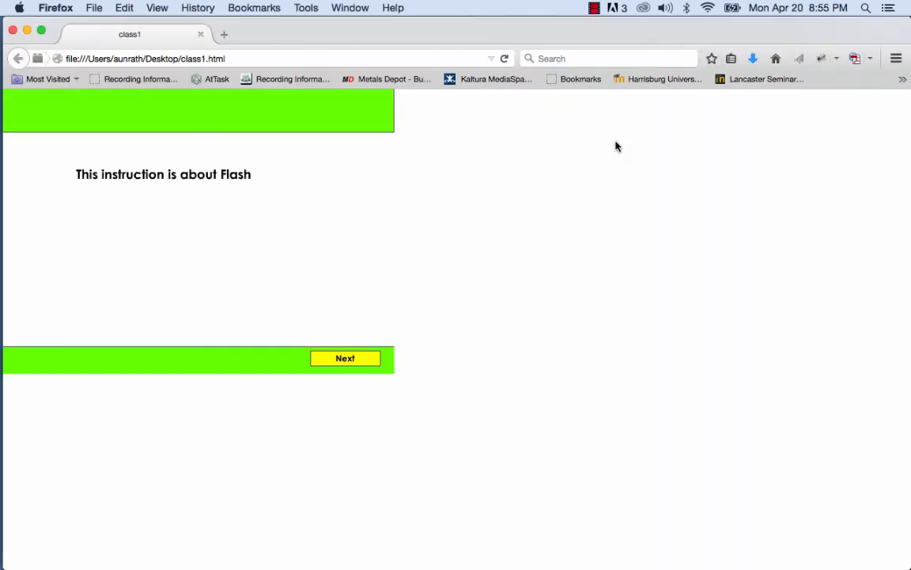
left_click(339, 362)
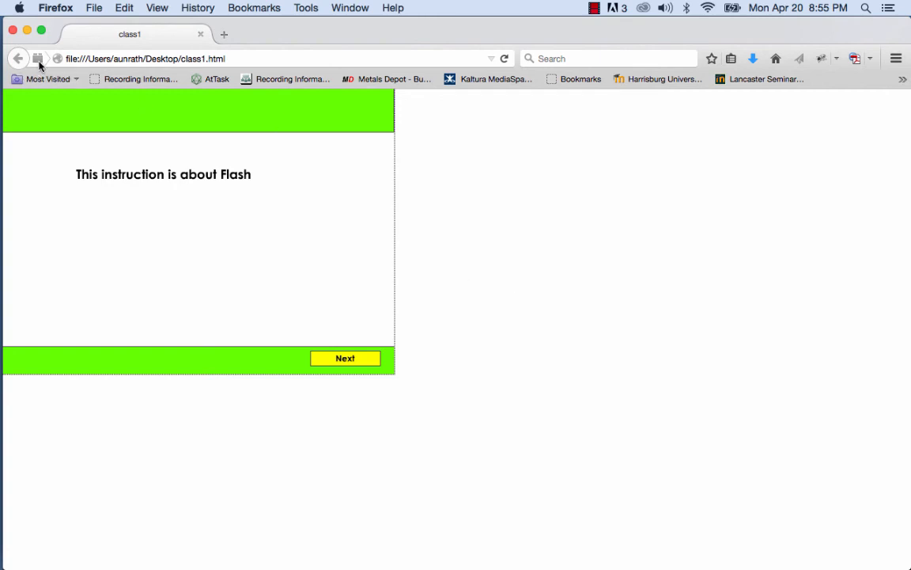
left_click(13, 31)
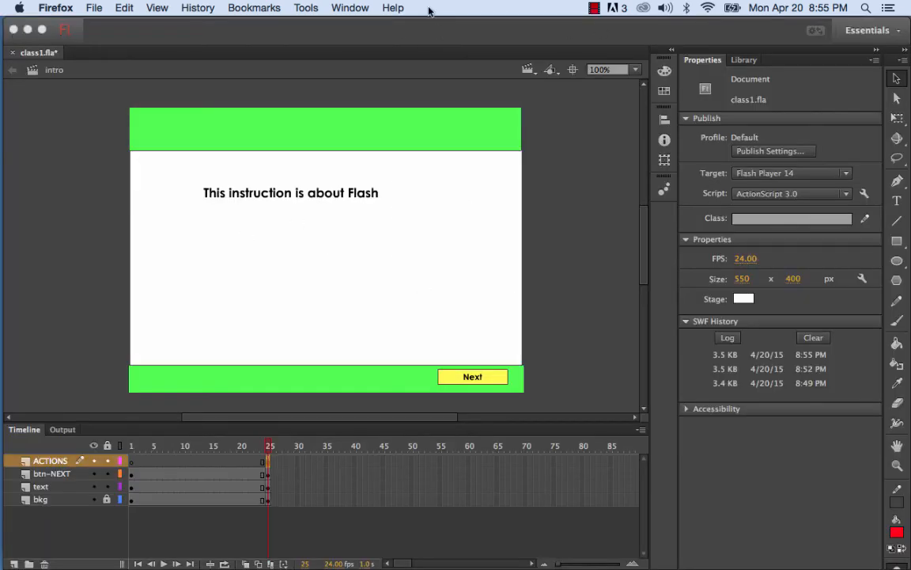
left_click(358, 8)
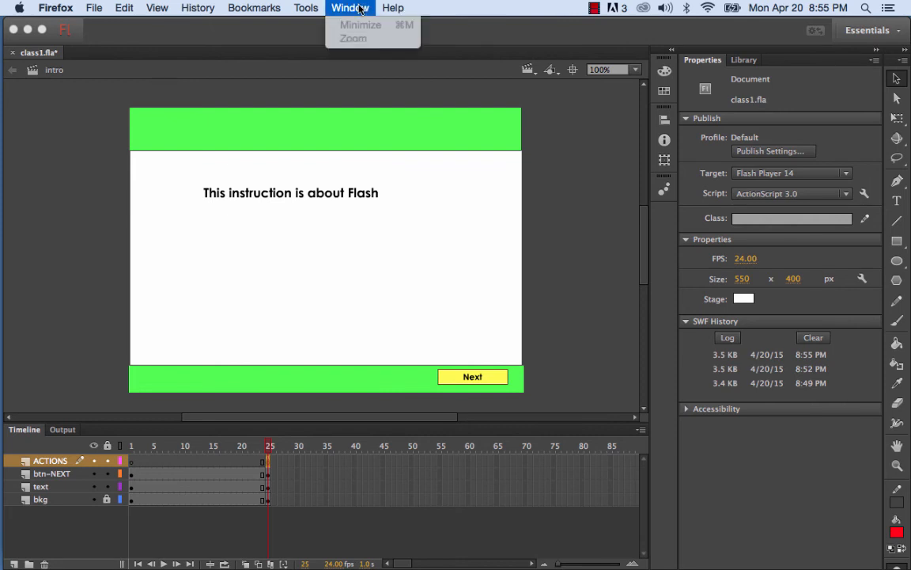
left_click(466, 105)
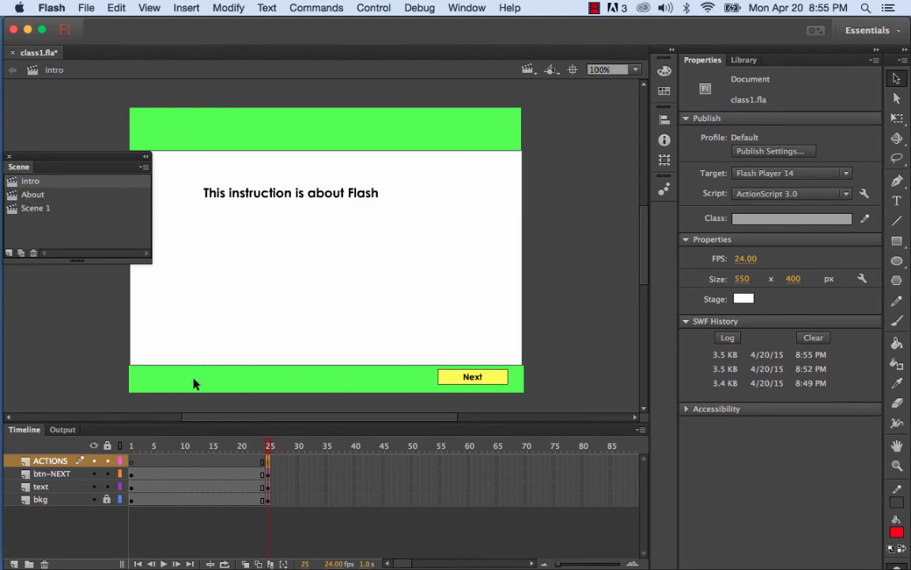
Step: Open the Actions code window for frame 25 of the btn-NEXT layer
left_click(269, 474)
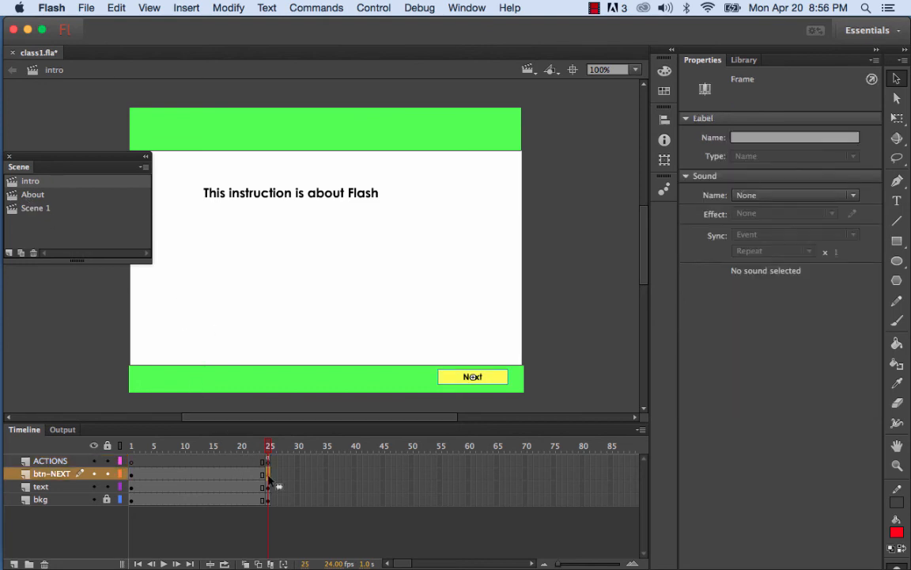
right_click(269, 478)
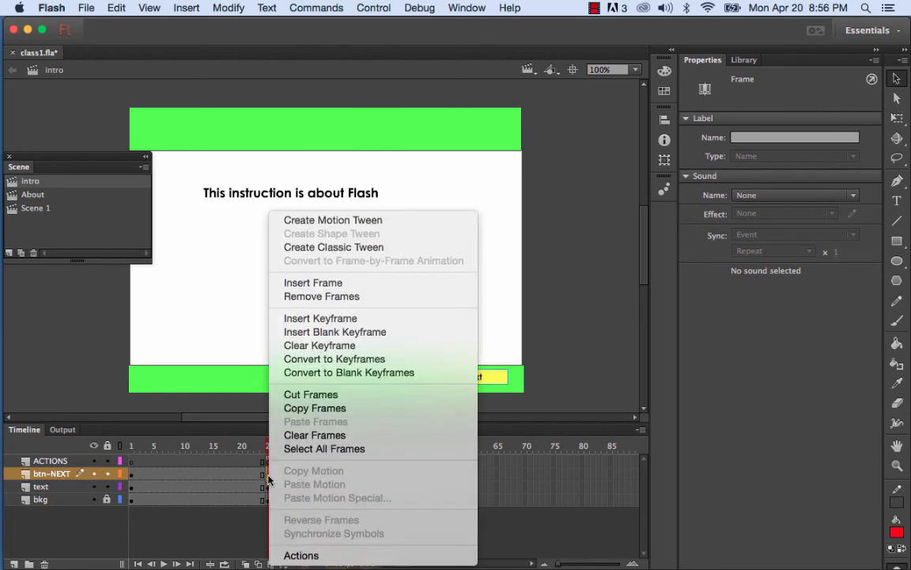
left_click(313, 556)
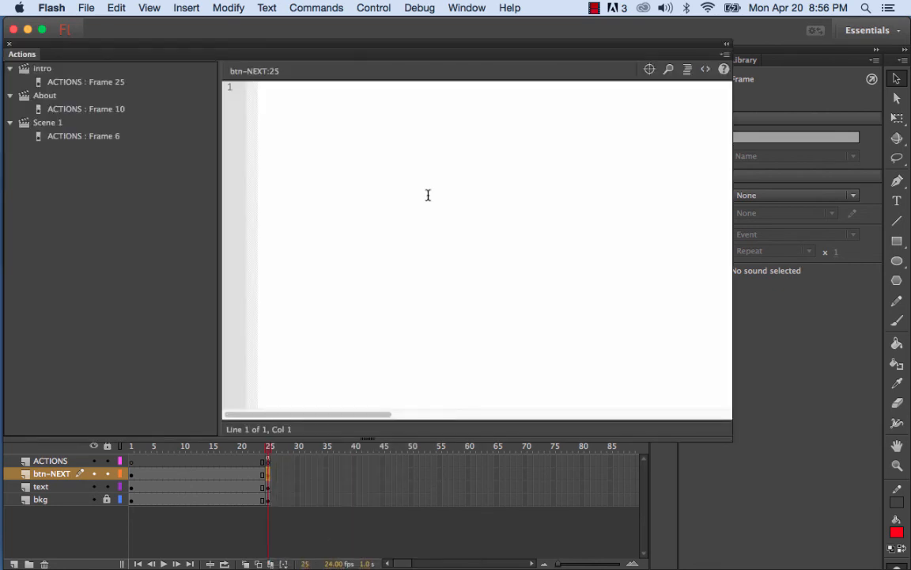
left_click(705, 71)
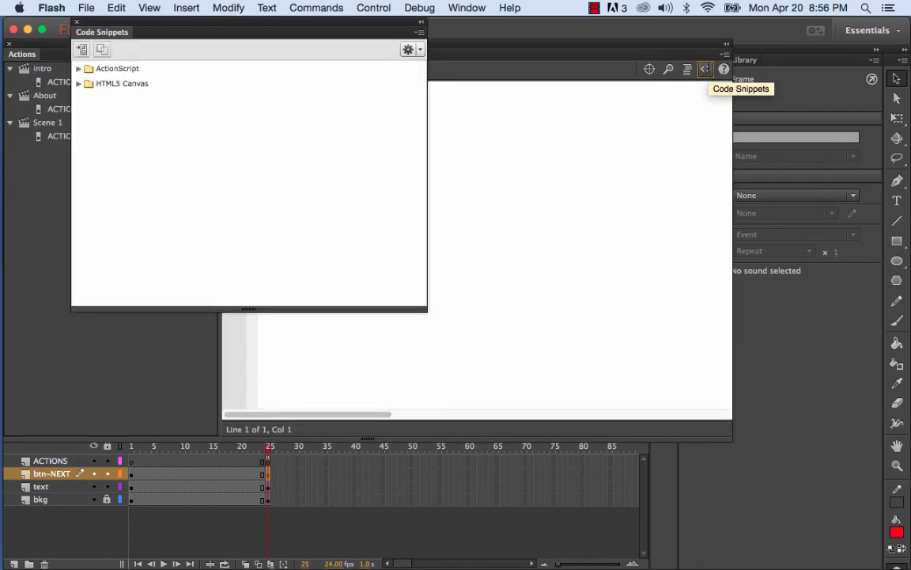
left_click(85, 72)
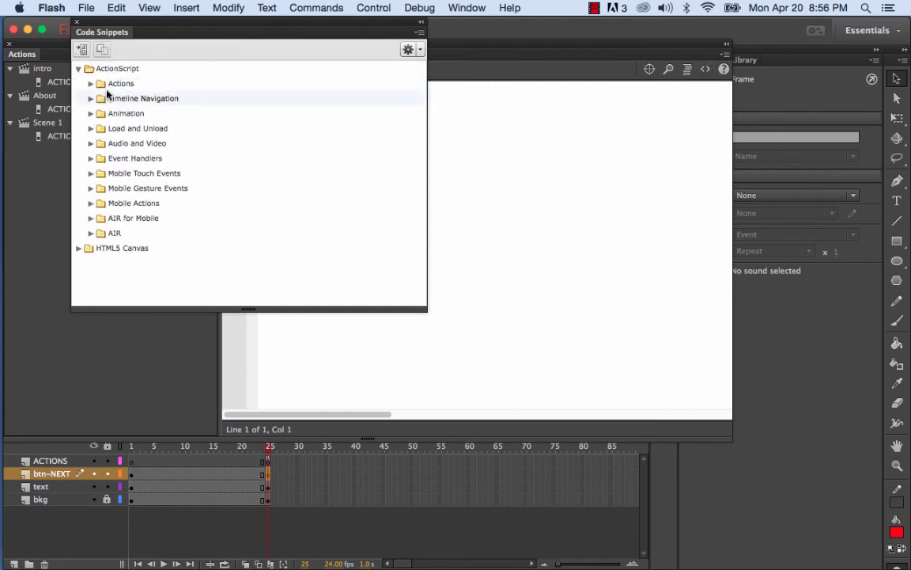
left_click(76, 22)
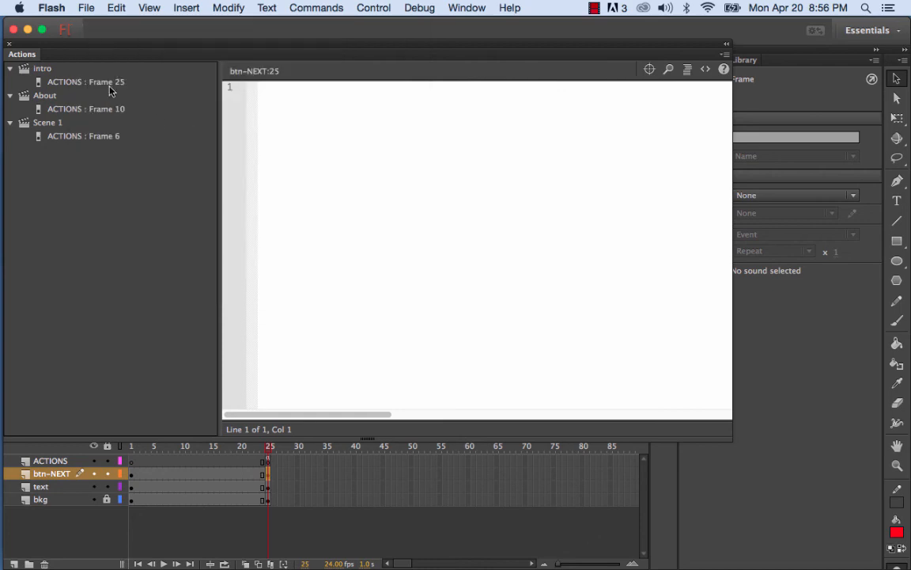
Step: Capitalize the scene name in the gotoAndPlay call of the intro scene's frame 25 code to "About" and close the code window
left_click(87, 83)
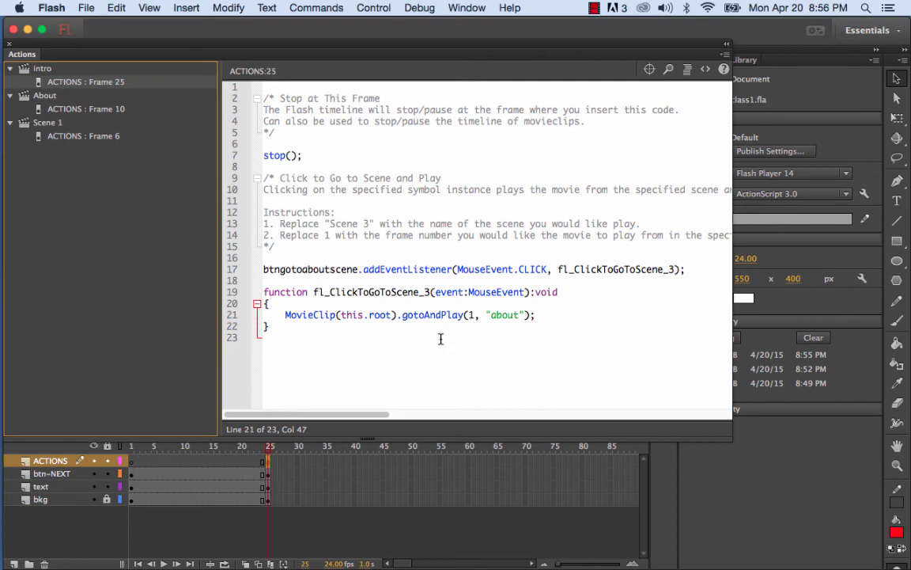
left_click(512, 314)
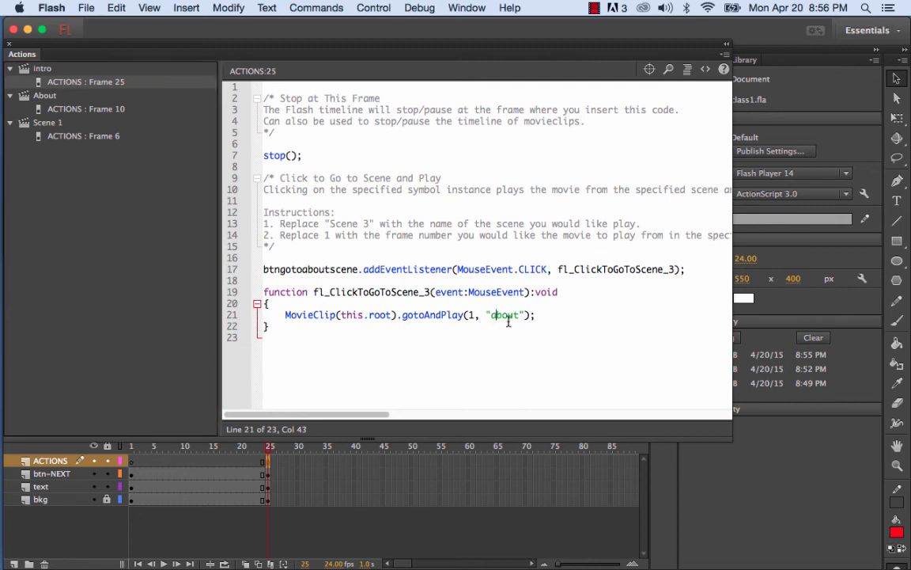
key("BackSpace")
type("A")
left_click(9, 44)
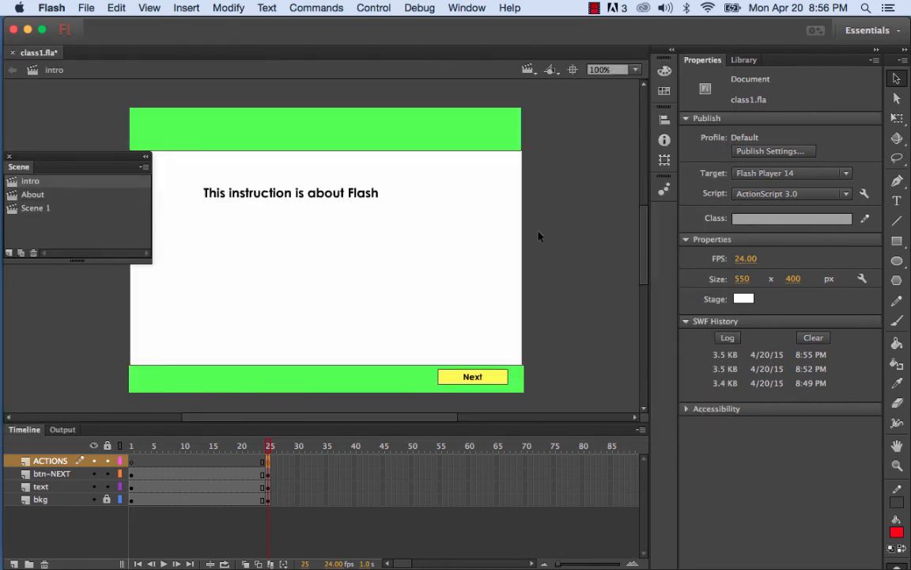
Step: Save a copy of the document as class1-gotoScence.fla in the Downloads folder
left_click(411, 6)
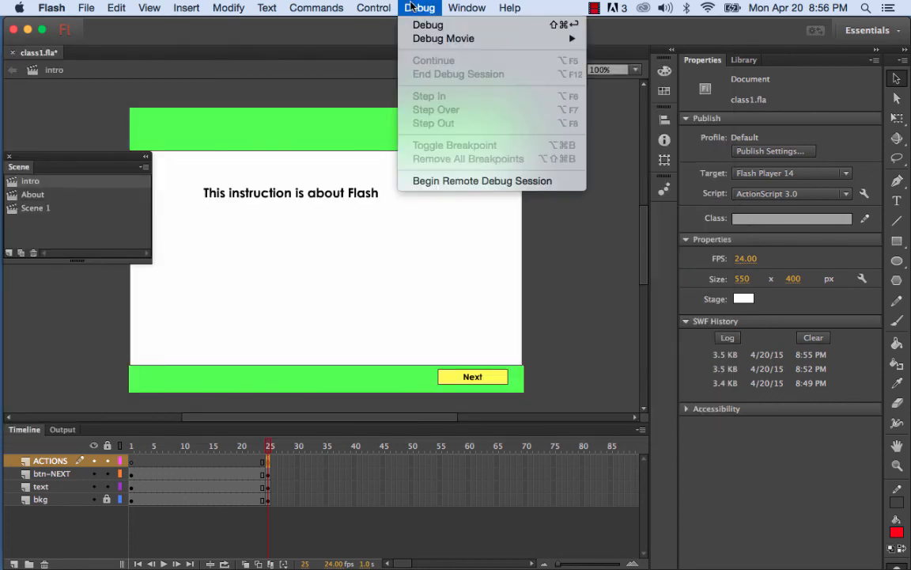
mouse_move(86, 8)
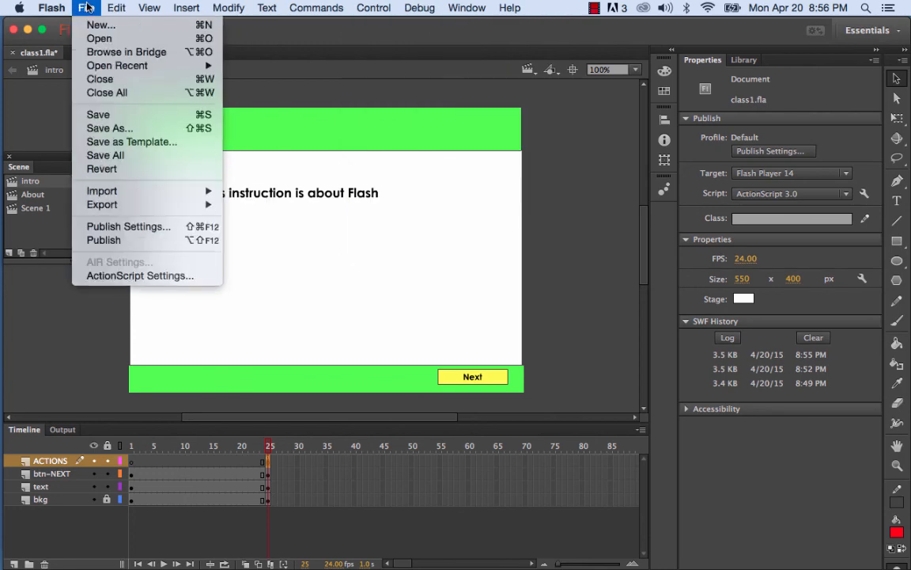
left_click(109, 129)
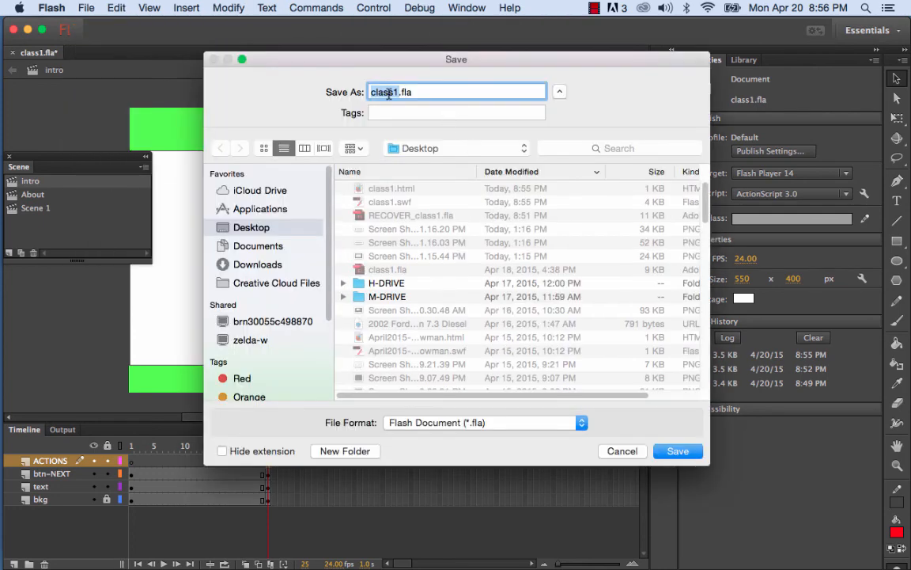
left_click(397, 92)
type("-")
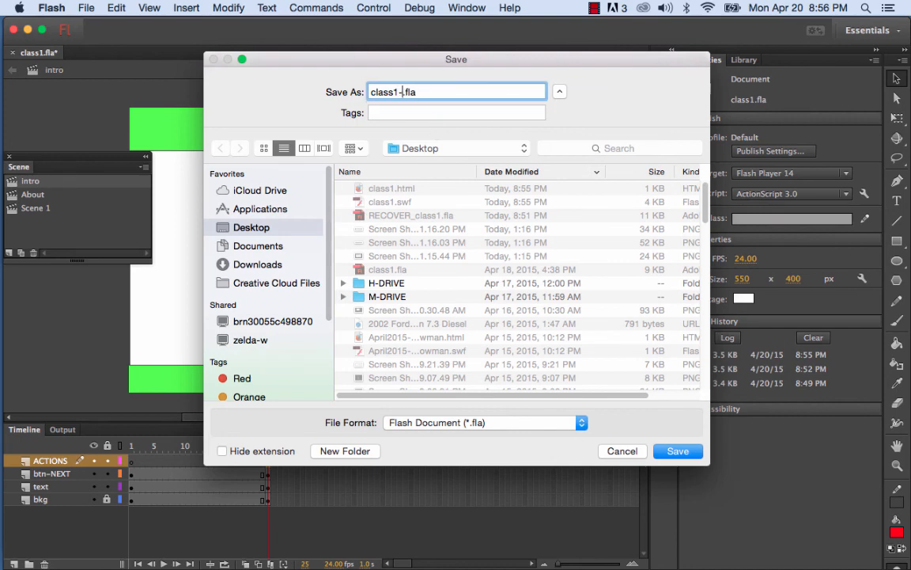
type("gotoscence")
left_click(428, 93)
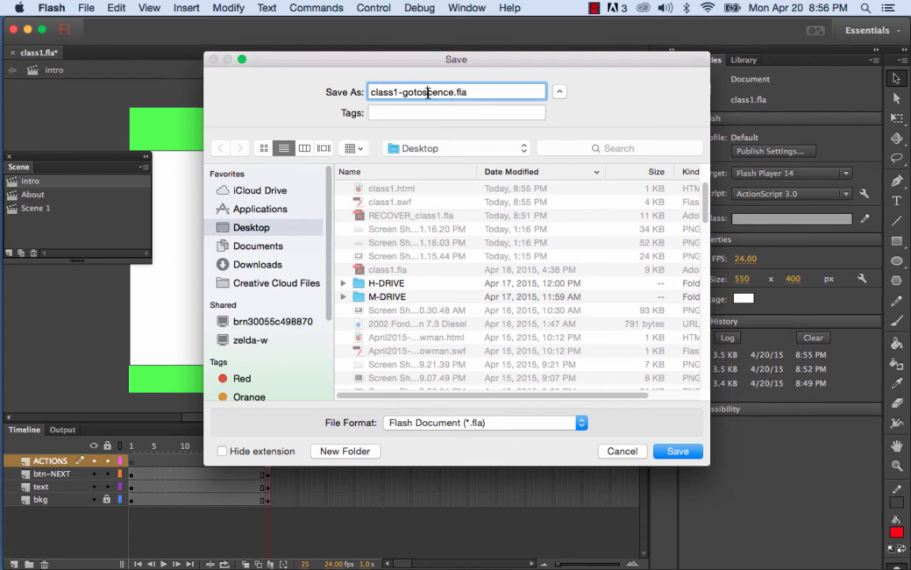
key("BackSpace")
type("S")
left_click(258, 264)
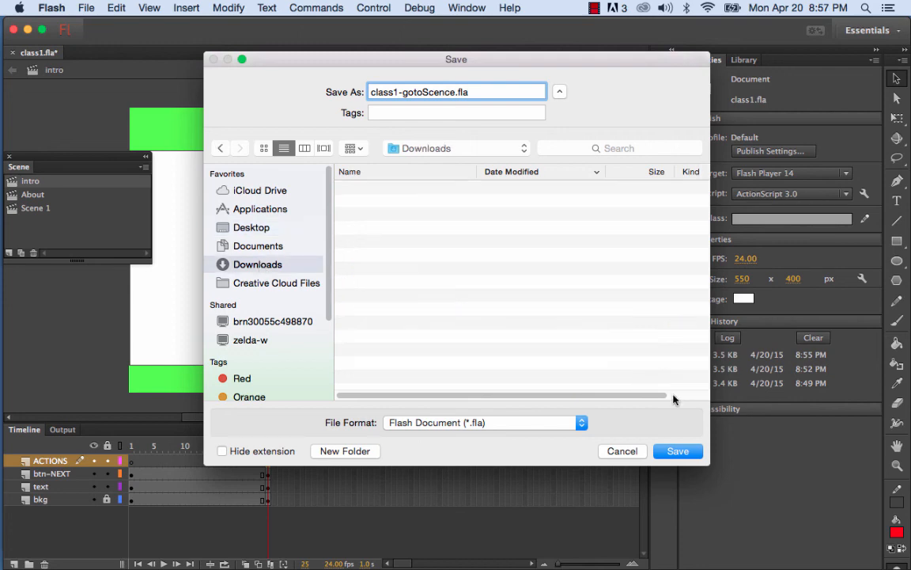
left_click(678, 450)
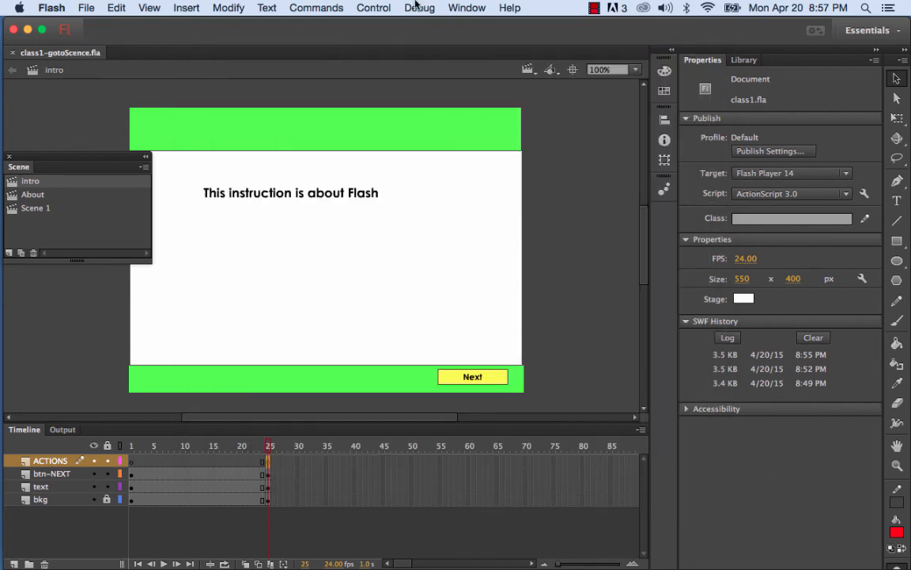
Step: Test the movie within Flash Professional using the Next button, close the preview and view the About scene
left_click(374, 8)
mouse_move(401, 127)
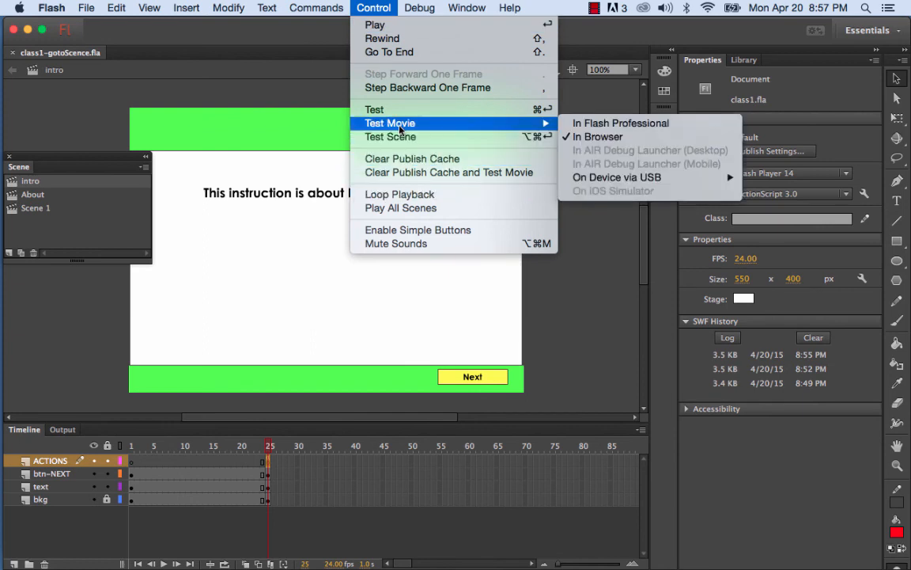
left_click(630, 124)
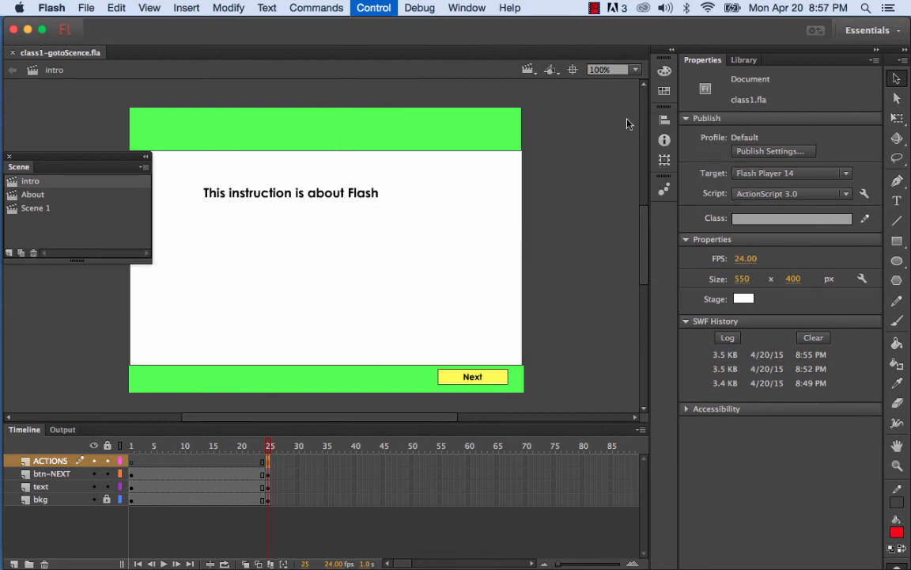
left_click(599, 423)
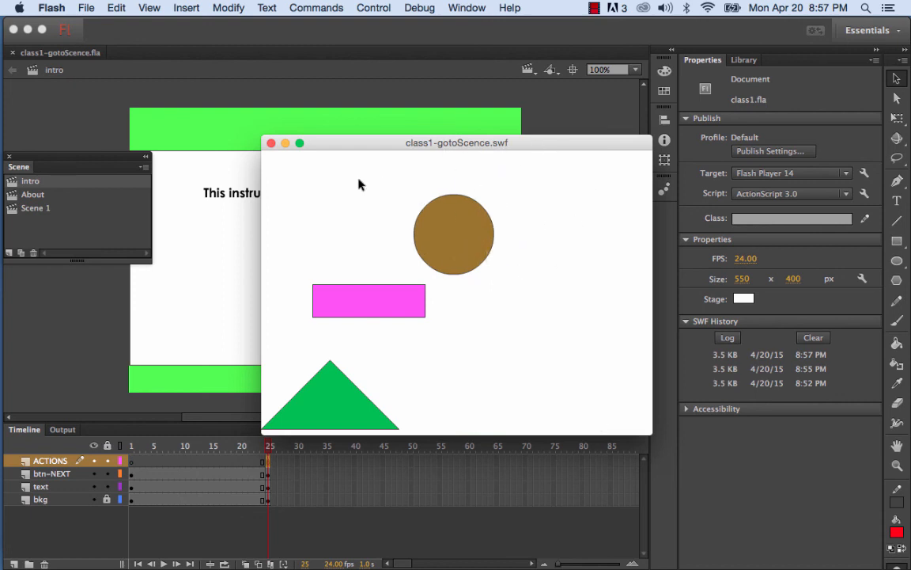
left_click(272, 143)
left_click(42, 196)
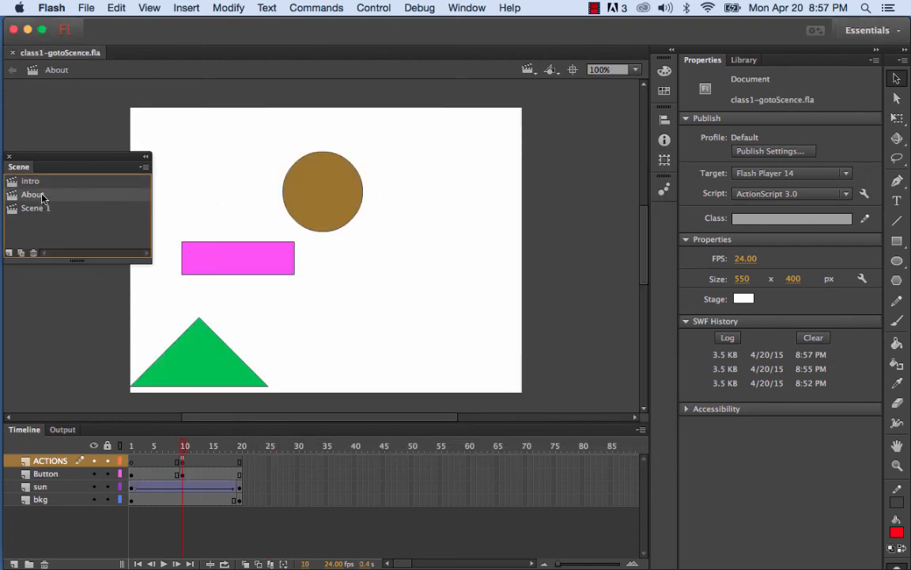
Step: Add a new layer above the text layer in the intro scene and name it UserO
left_click(31, 181)
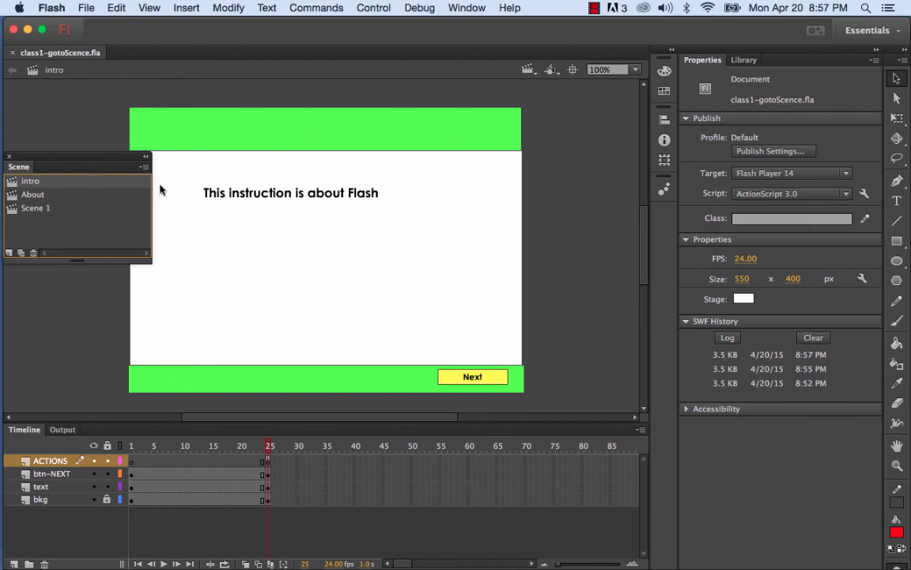
left_click(42, 500)
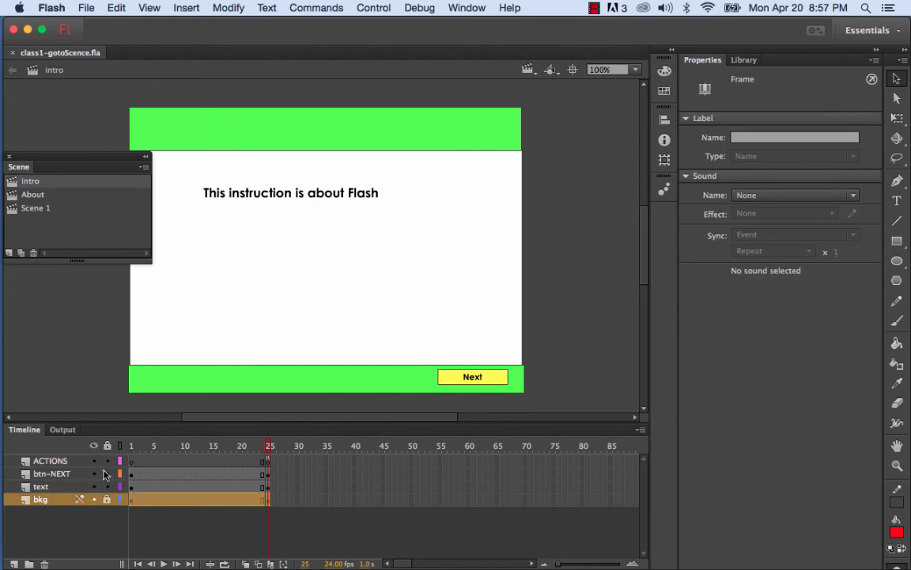
left_click(55, 488)
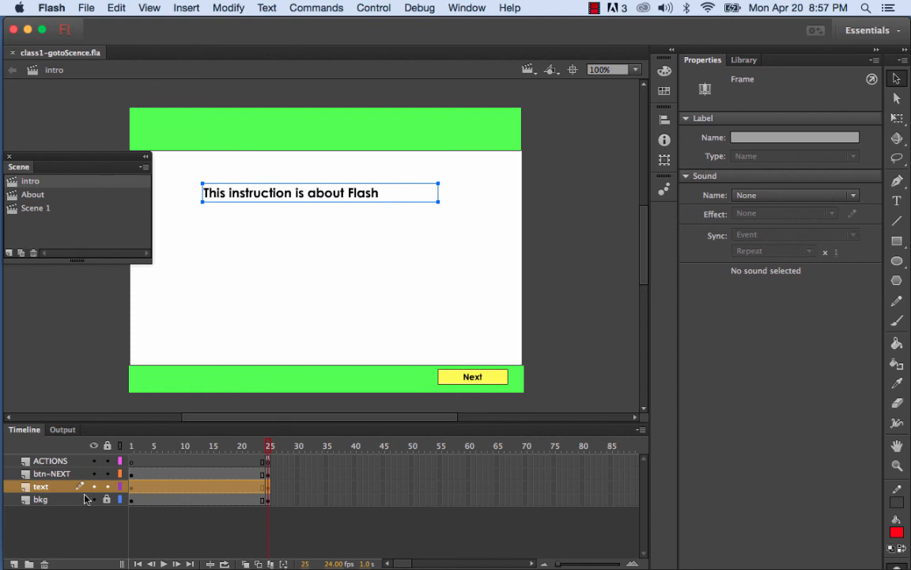
left_click(14, 564)
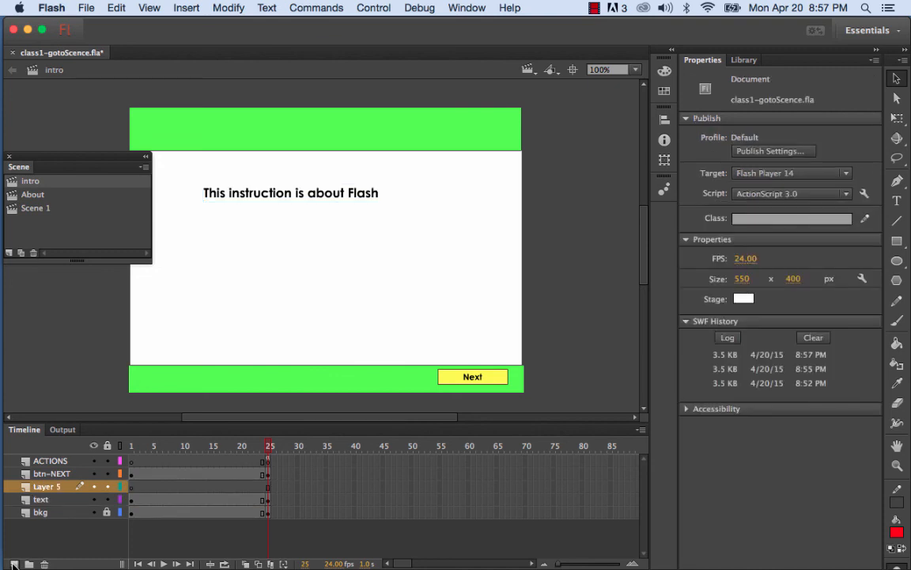
left_click(43, 487)
double_click(42, 487)
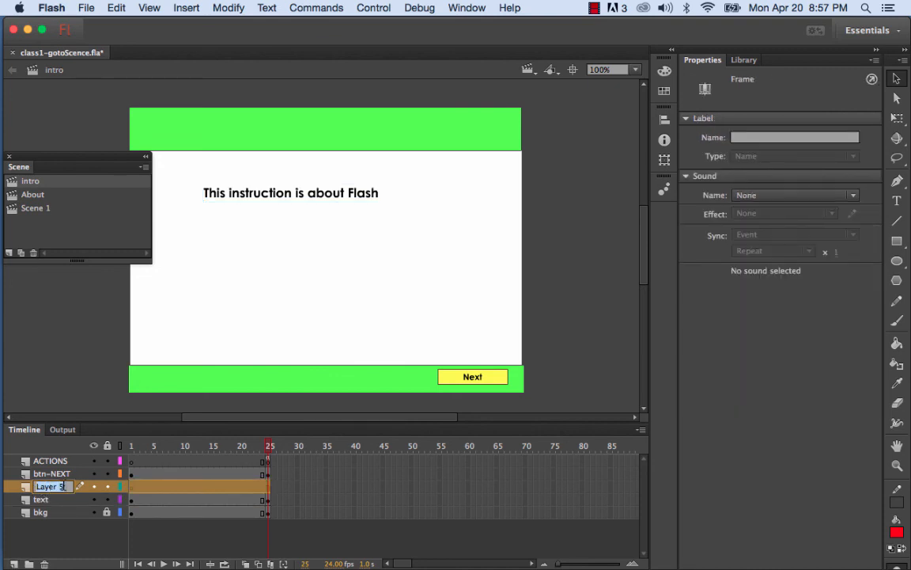
type("u")
key("Return")
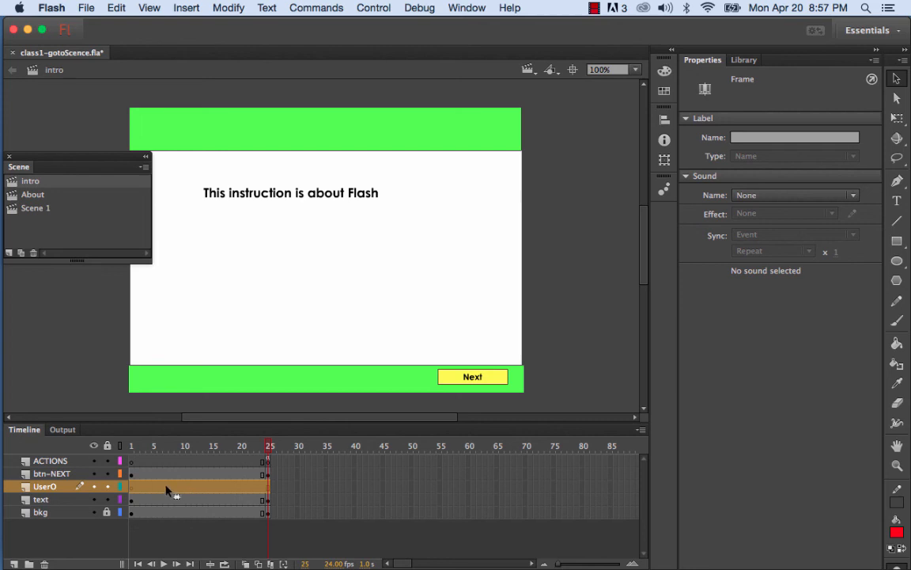
Step: Add the static text "Introduction" on the UserO layer in the upper green band, positioned at about X 27, Y 22
left_click(897, 200)
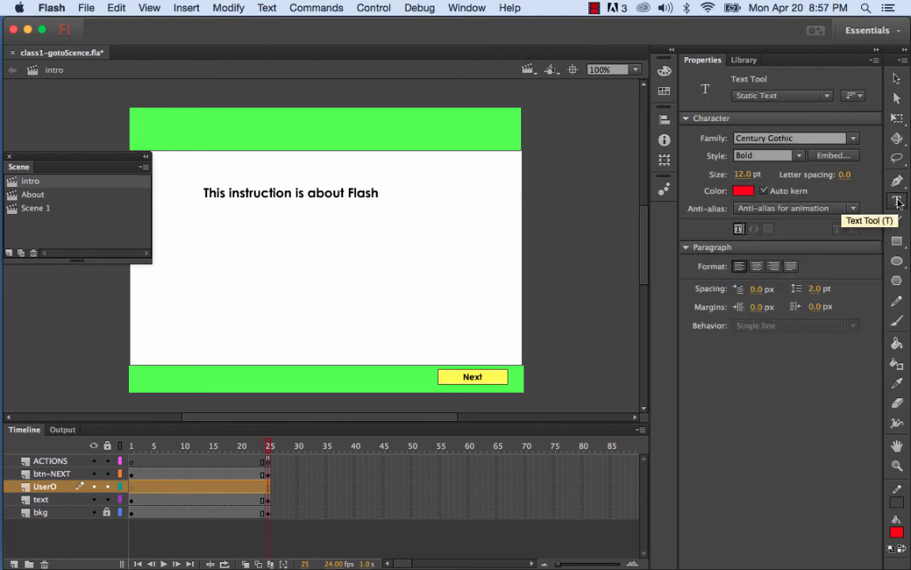
left_click(166, 126)
type("In")
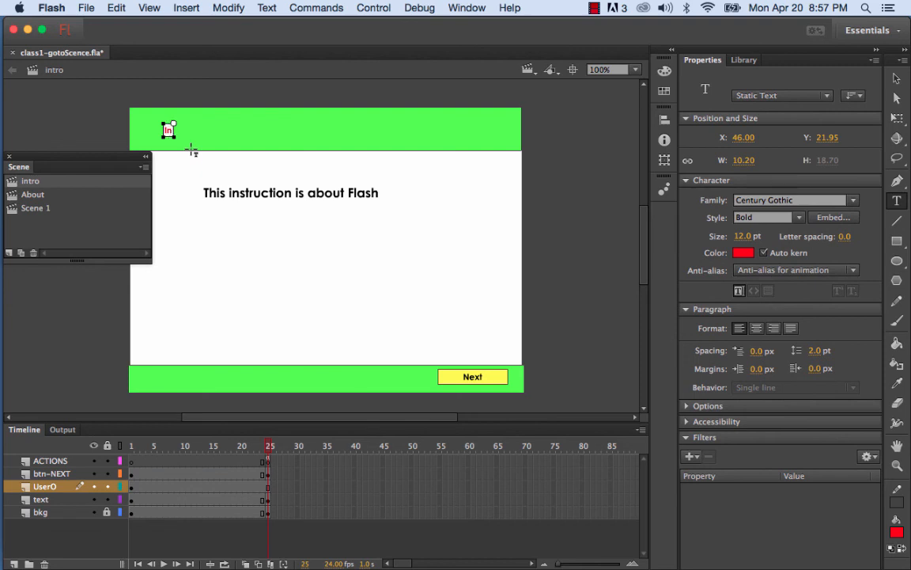
type("troduction")
key("Escape")
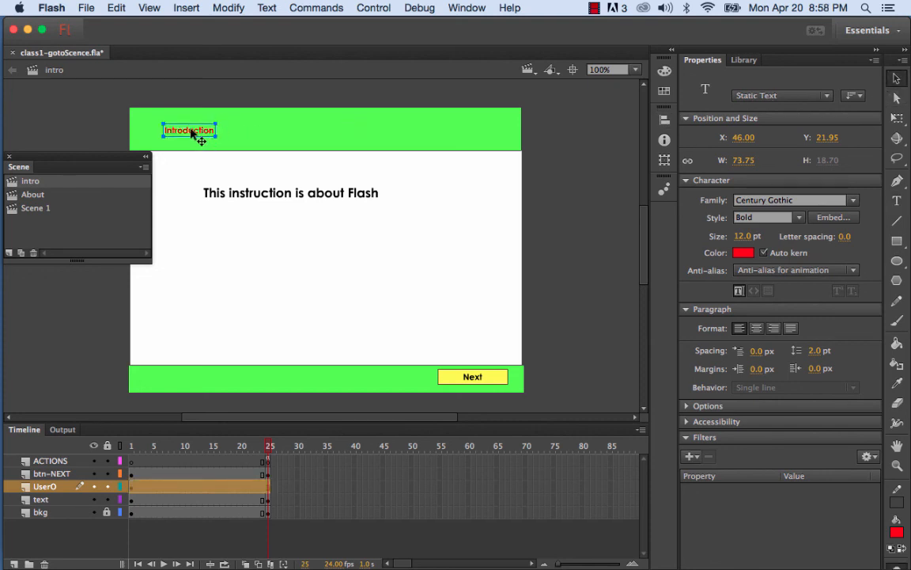
mouse_move(193, 135)
left_mouse_down()
mouse_move(181, 138)
mouse_move(190, 139)
left_mouse_up()
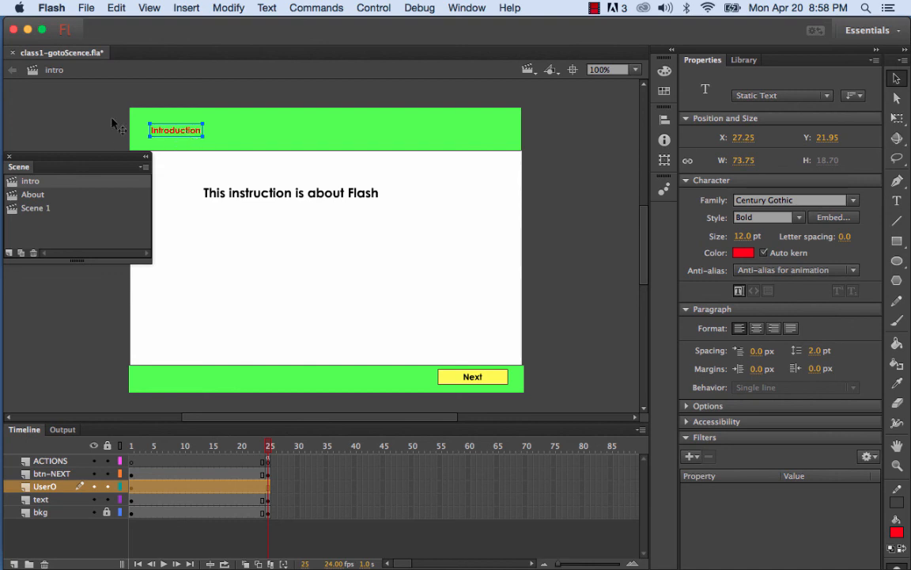
Step: Set the "Introduction" text's color to gray #666666 and its size to 24 pt, keeping the text selected
left_click(744, 252)
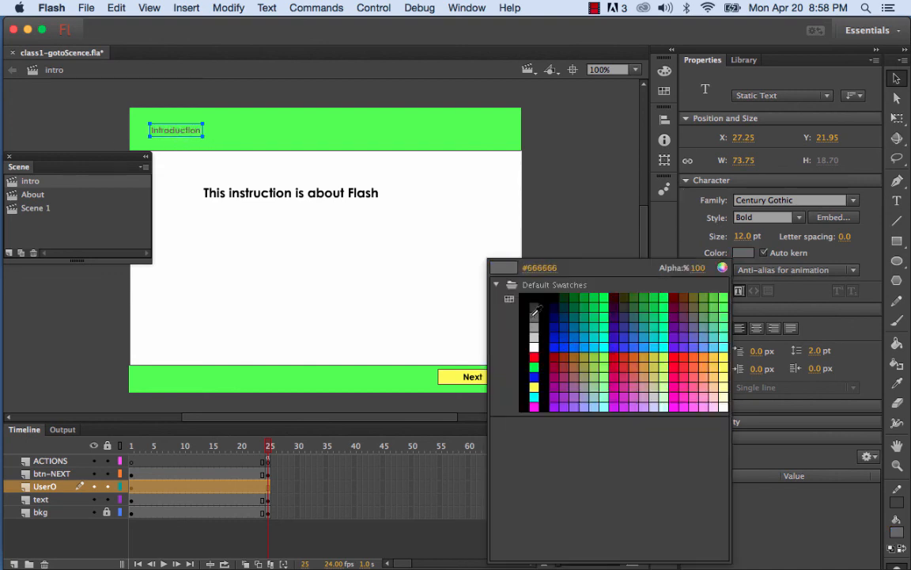
left_click(483, 282)
left_click_drag(742, 237, 752, 235)
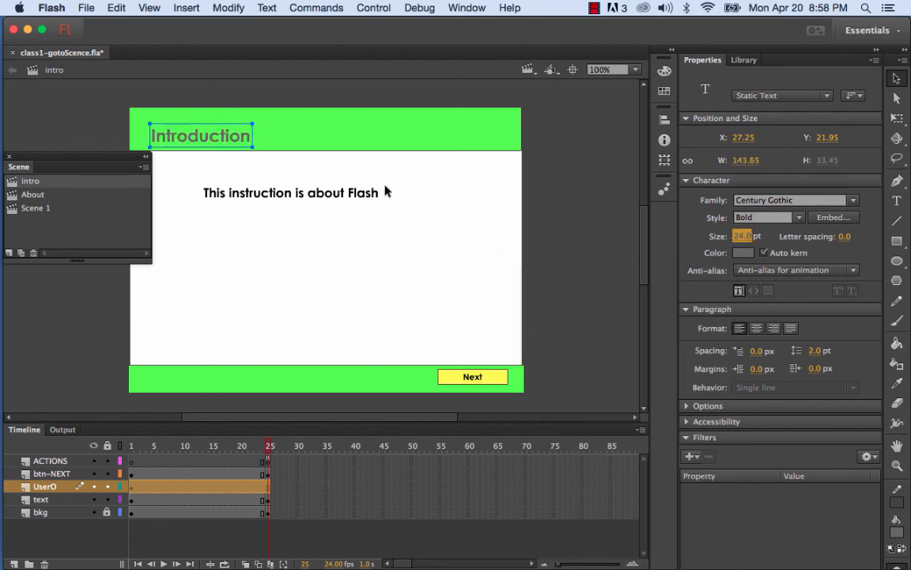
left_click(898, 79)
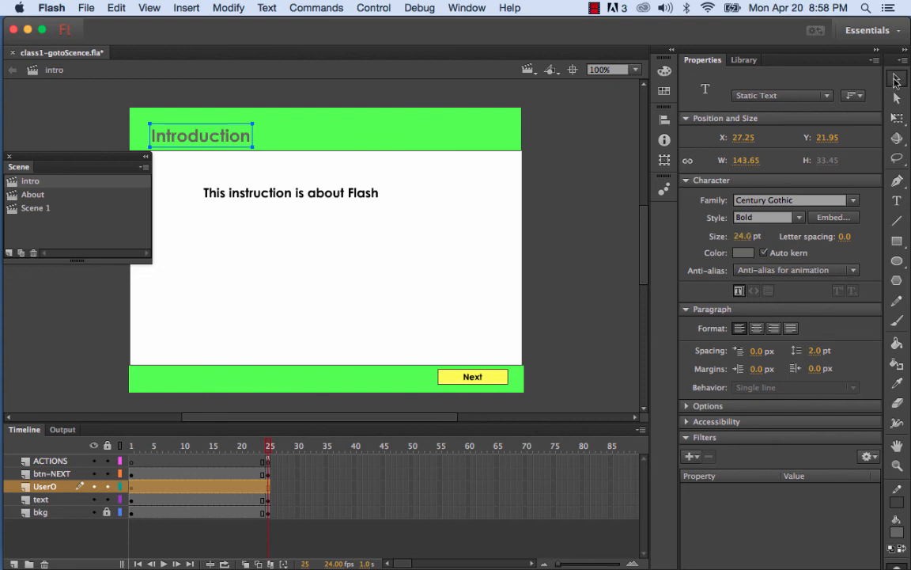
left_click(216, 104)
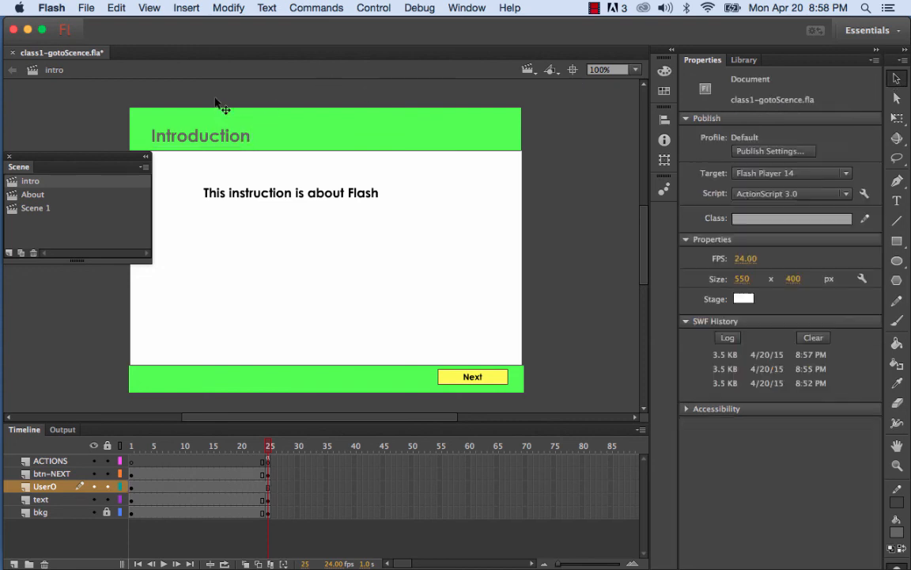
left_click(226, 142)
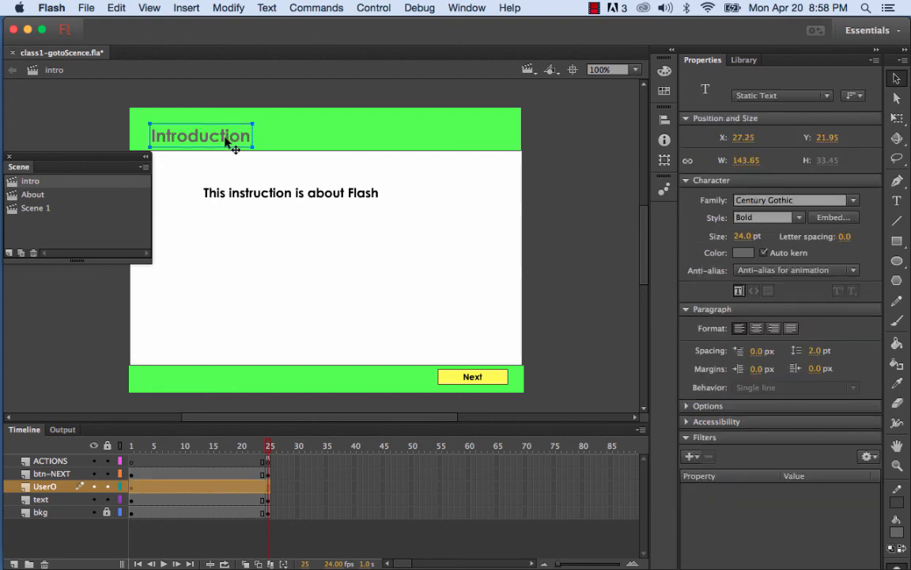
Step: Copy the "Introduction" heading from the intro scene and paste it in place in the About scene, on the ACTIONS layer
left_click(117, 8)
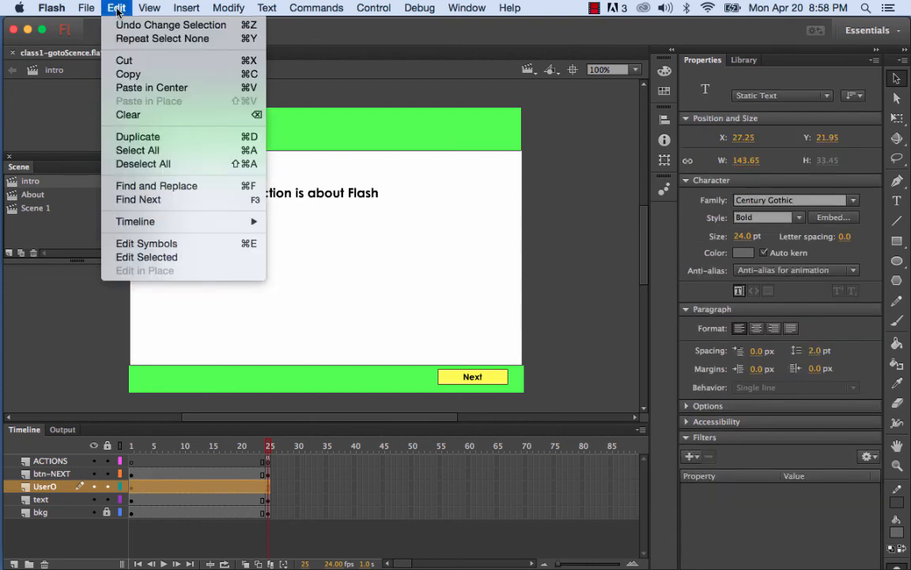
left_click(122, 73)
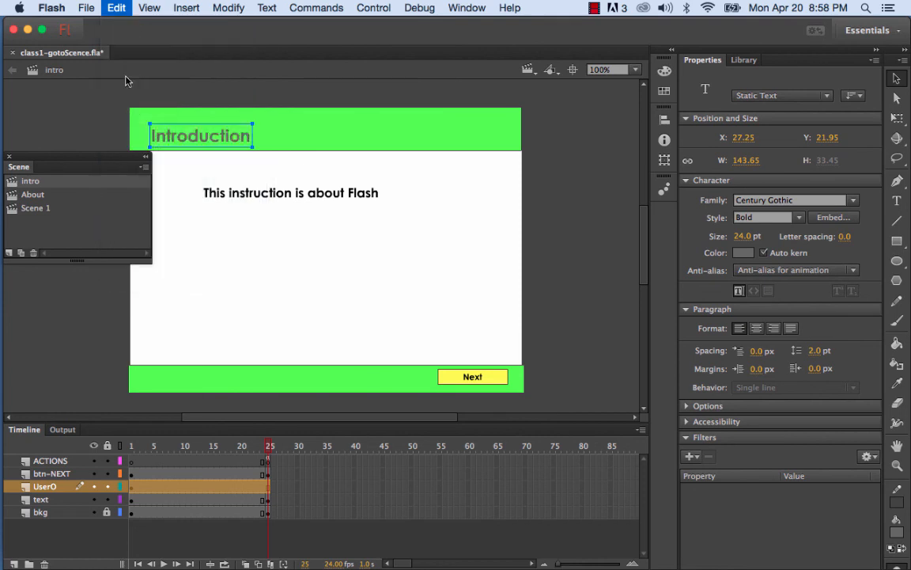
left_click(33, 196)
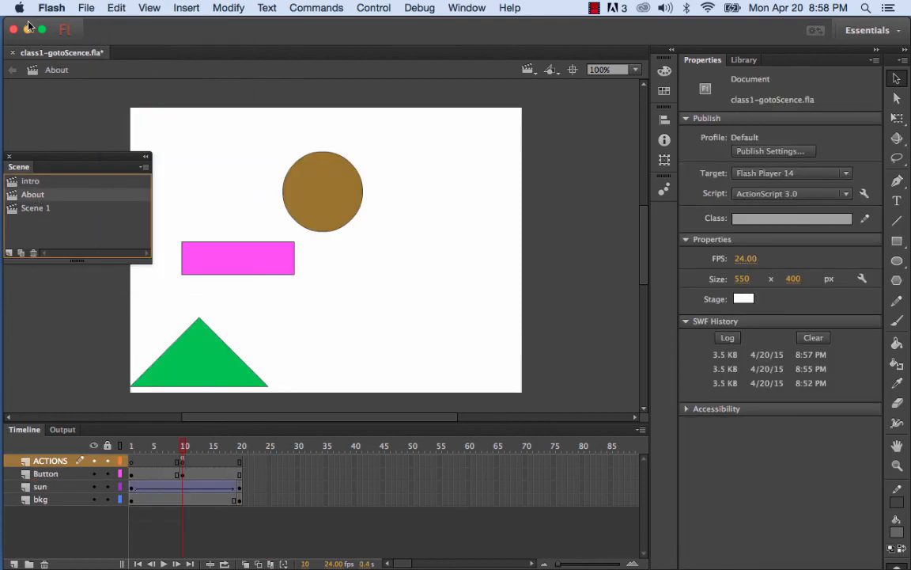
left_click(116, 7)
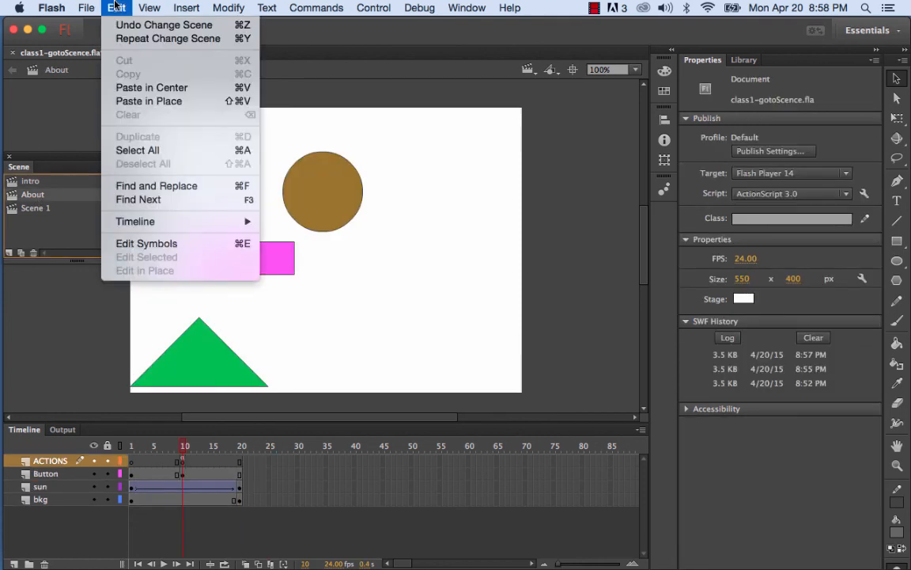
left_click(156, 102)
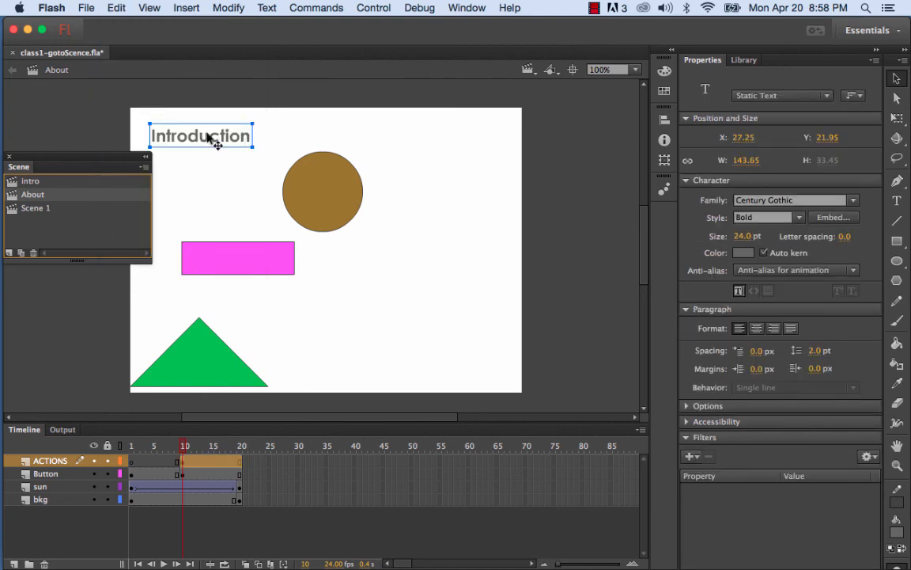
Step: Replace the pasted heading's text in the About scene with "About" and deselect it
double_click(210, 138)
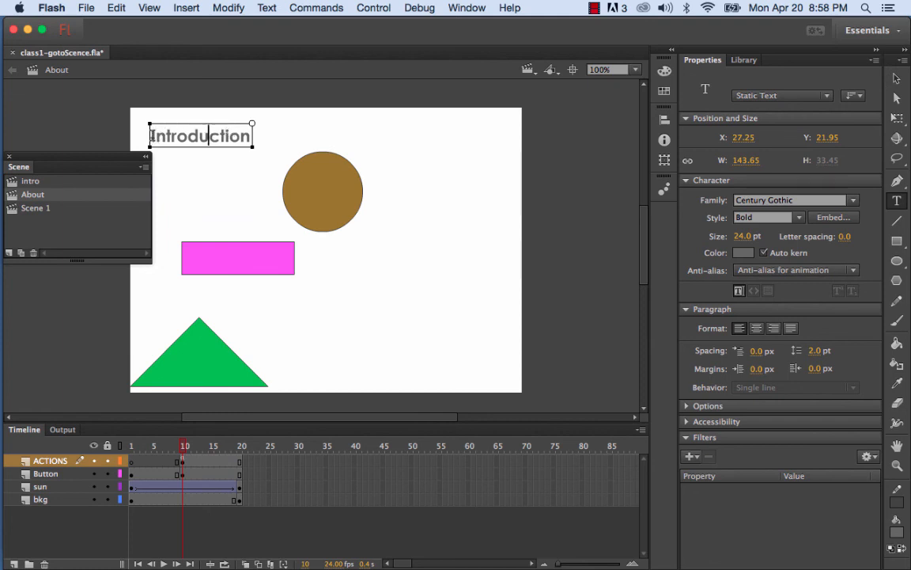
key("super+a")
type("About")
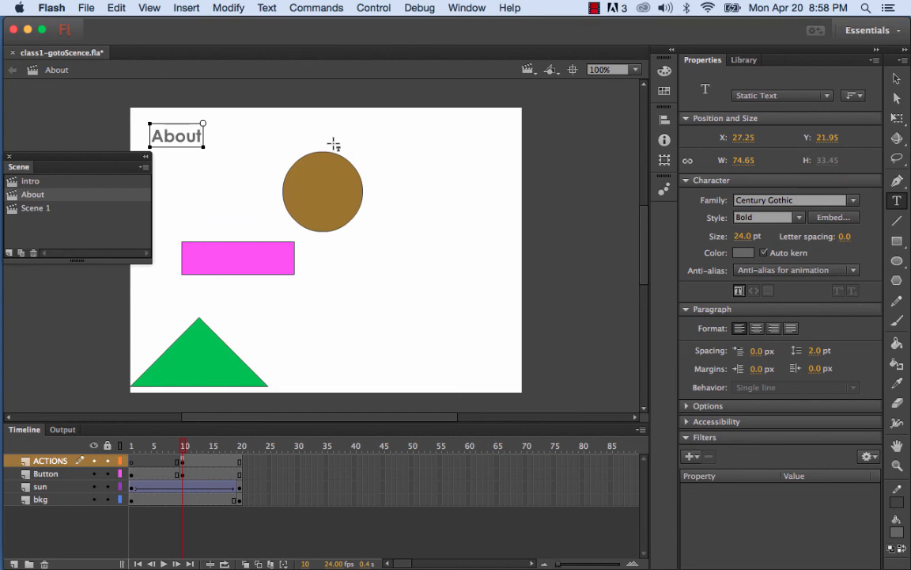
left_click(897, 80)
left_click(510, 140)
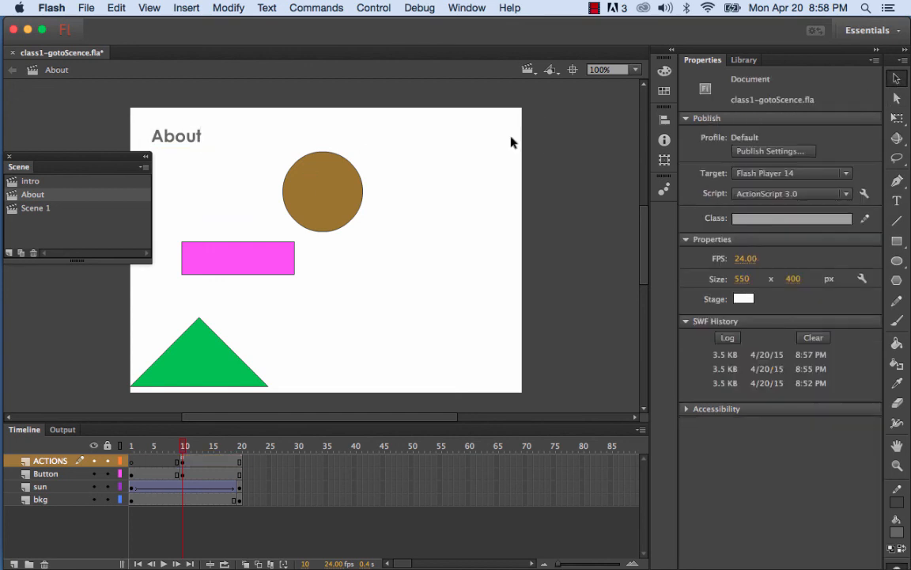
Step: Add a new layer directly above the Button layer in Scene 1 and name it UserO
left_click(38, 207)
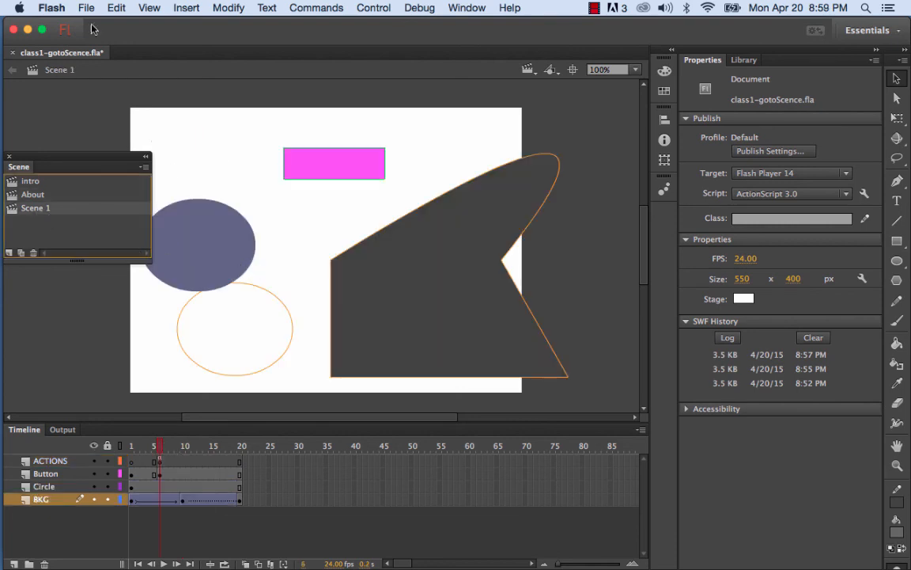
left_click(110, 8)
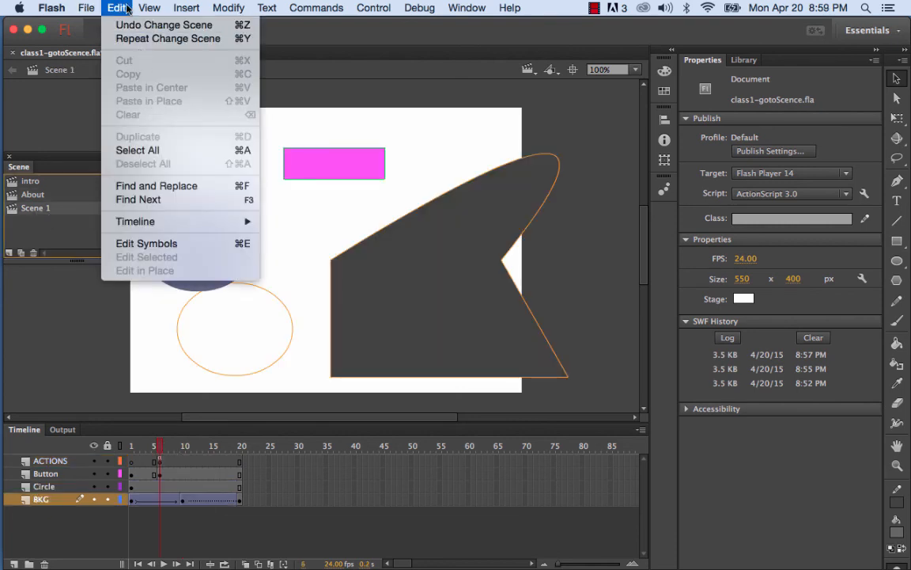
left_click(127, 8)
left_click(92, 299)
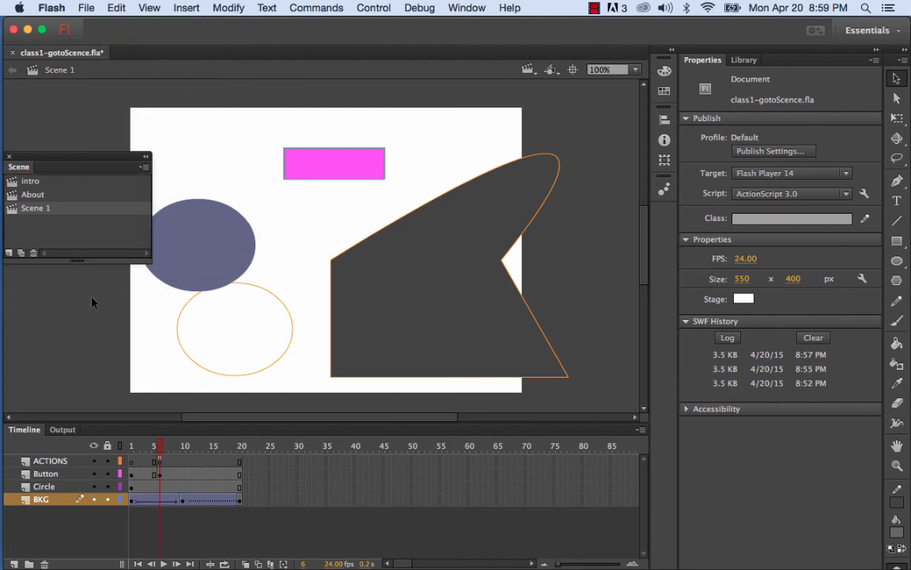
left_click(50, 460)
left_click(61, 475)
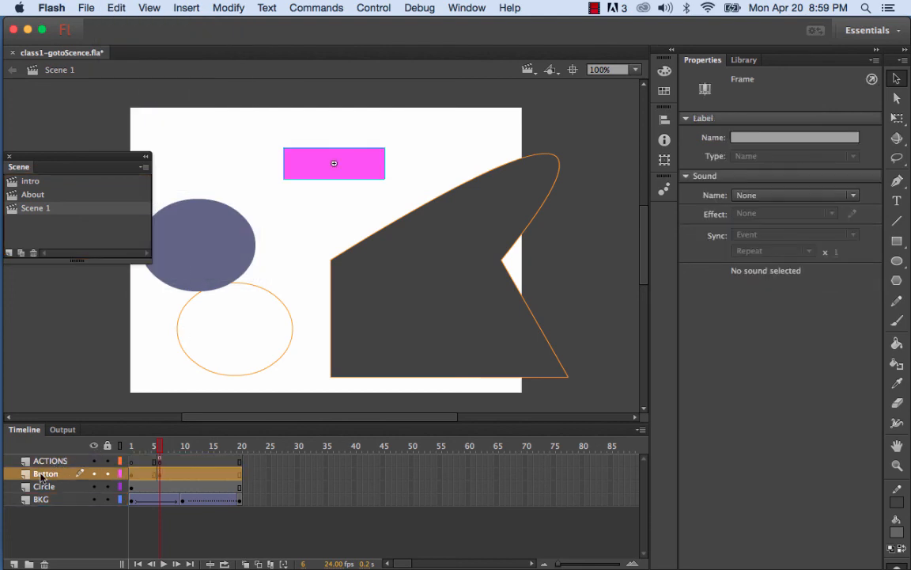
left_click(13, 563)
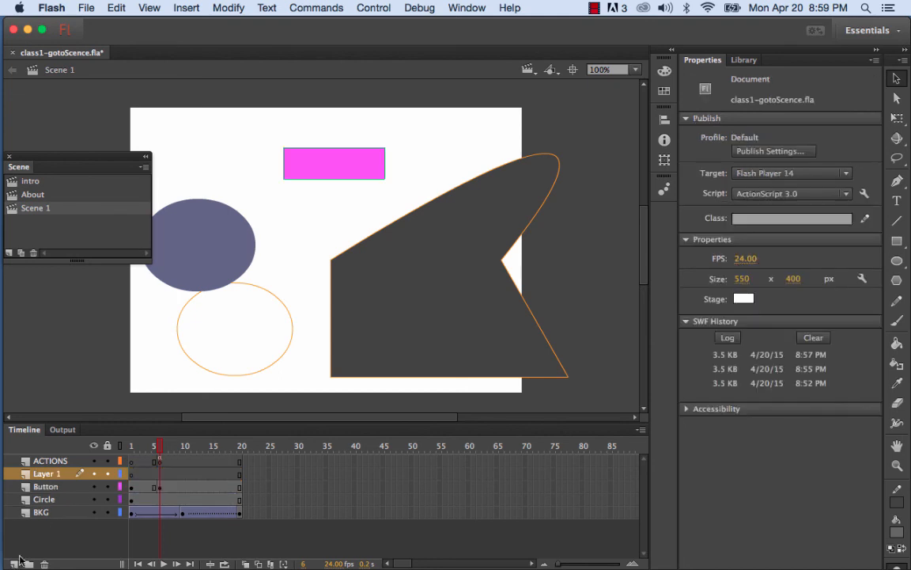
double_click(48, 473)
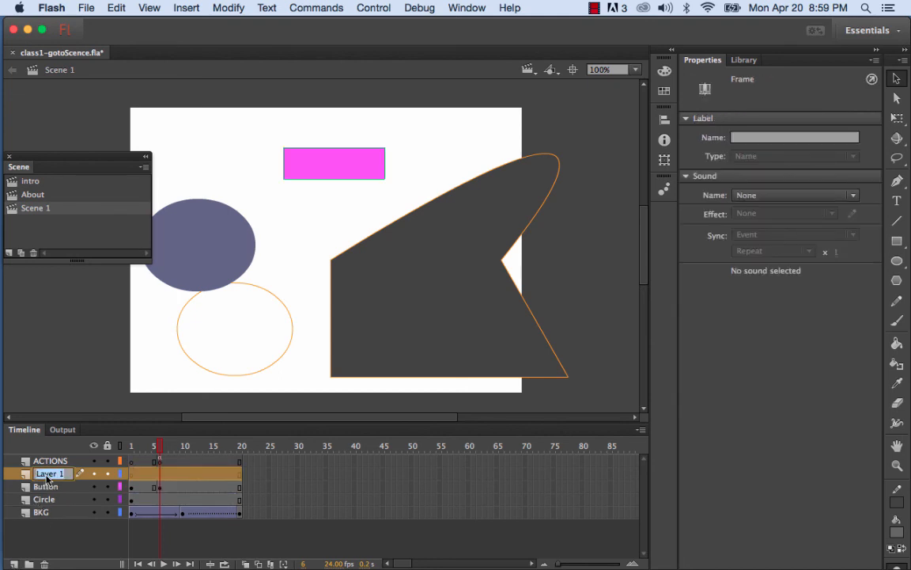
type("L")
key("Return")
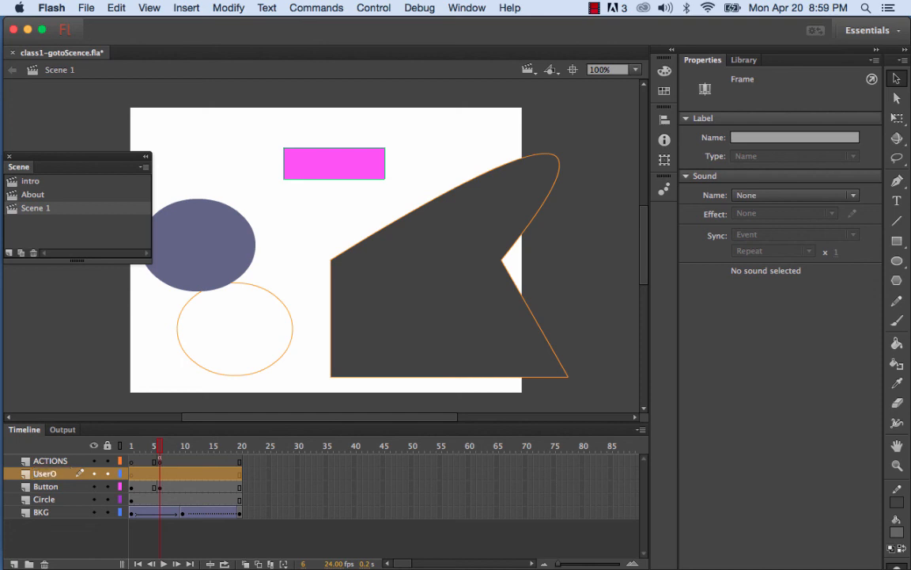
Step: Paste the copied heading in place on Scene 1's UserO layer, change its text to "Scene 1" and deselect it
left_click(107, 8)
left_click(147, 101)
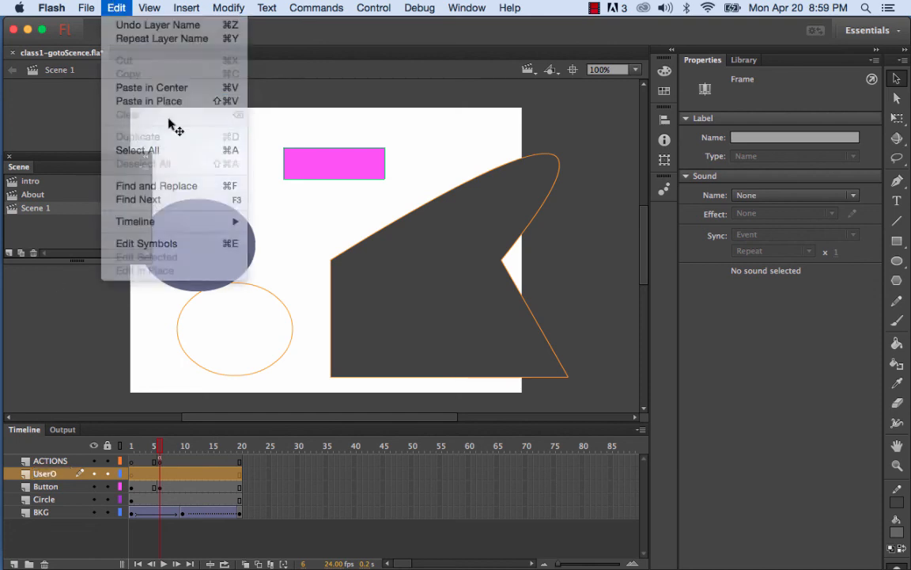
double_click(211, 137)
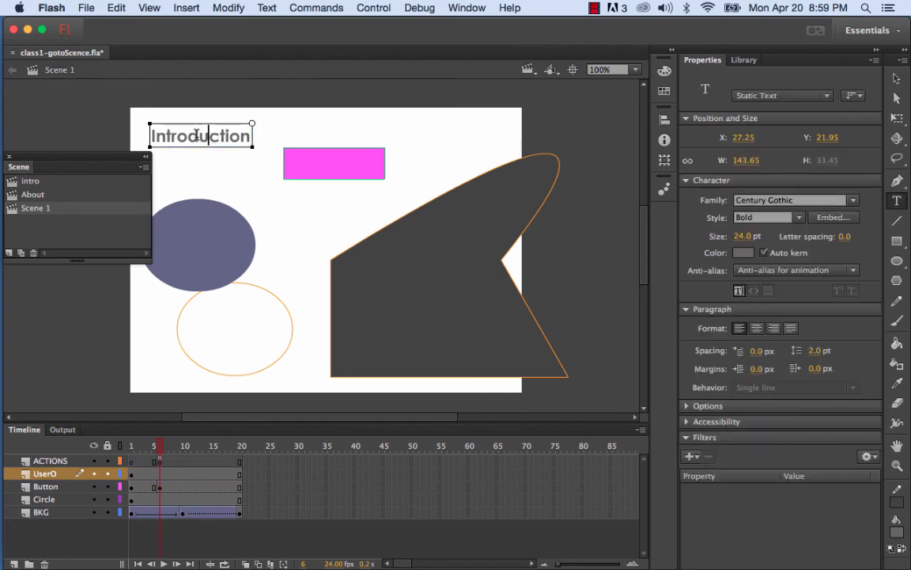
key("super+a")
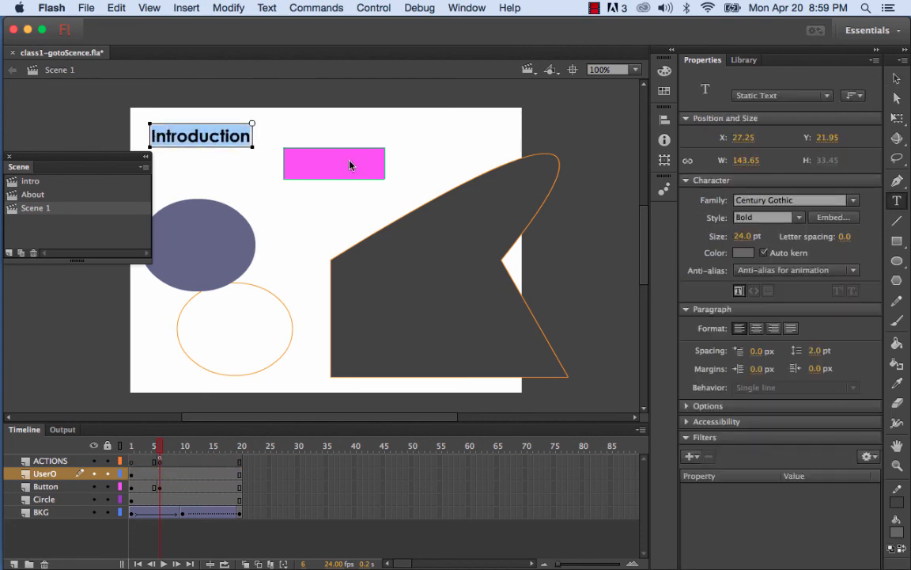
type("Sc")
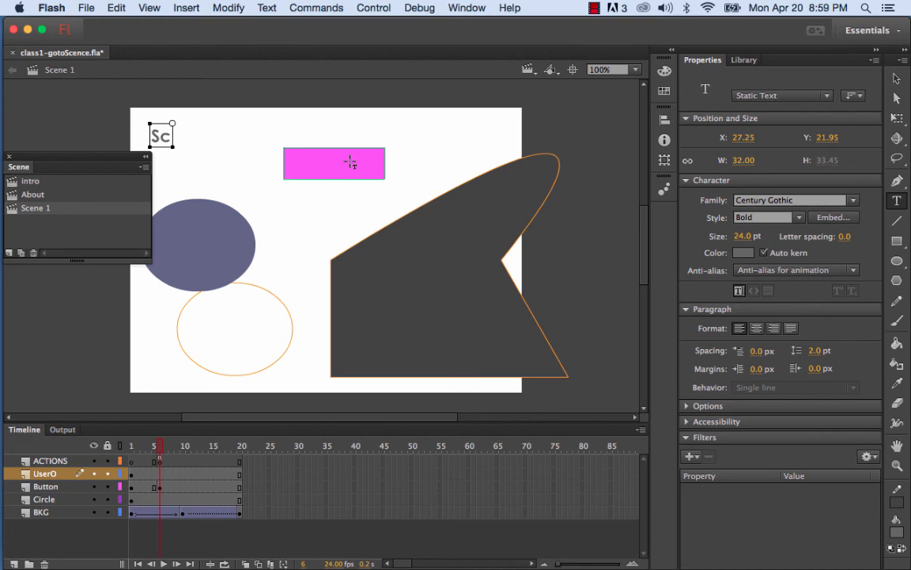
type("ene")
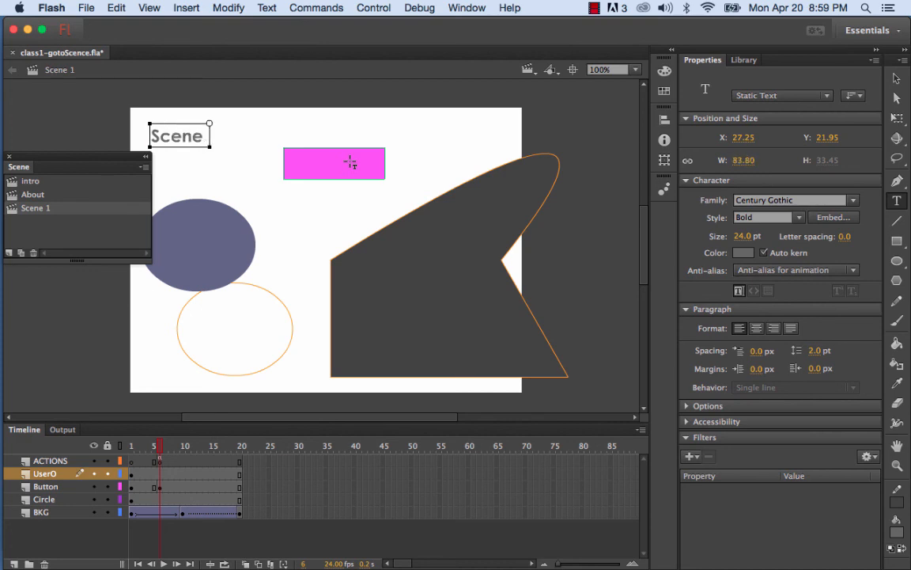
type(" 1")
left_click(896, 79)
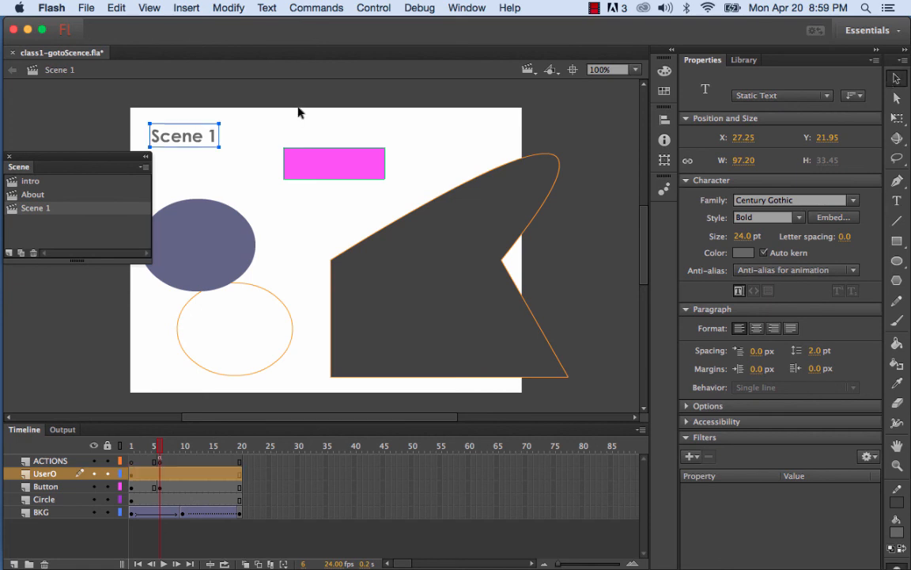
left_click(376, 191)
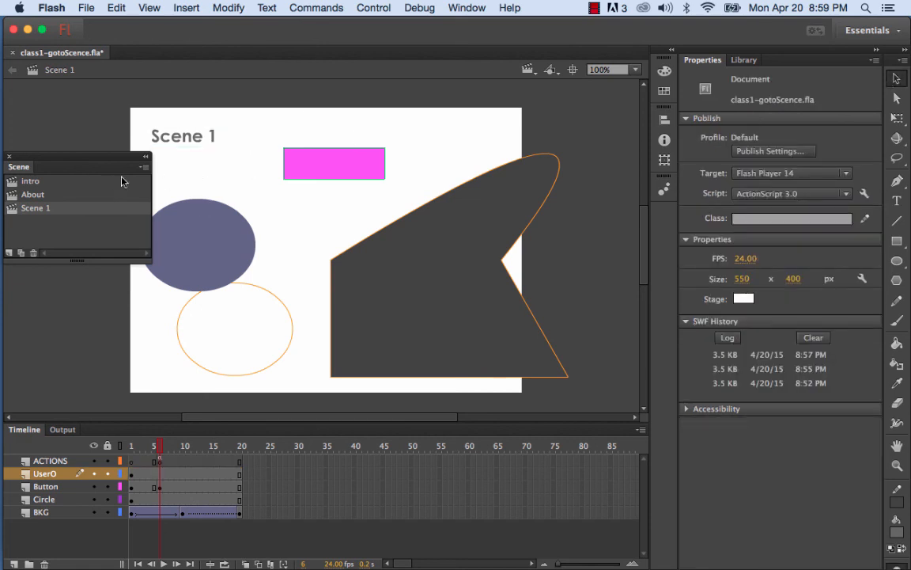
Step: Return to the intro scene and test the movie in the browser, using the Next button and the magenta buttons in About and Scene 1
left_click(44, 182)
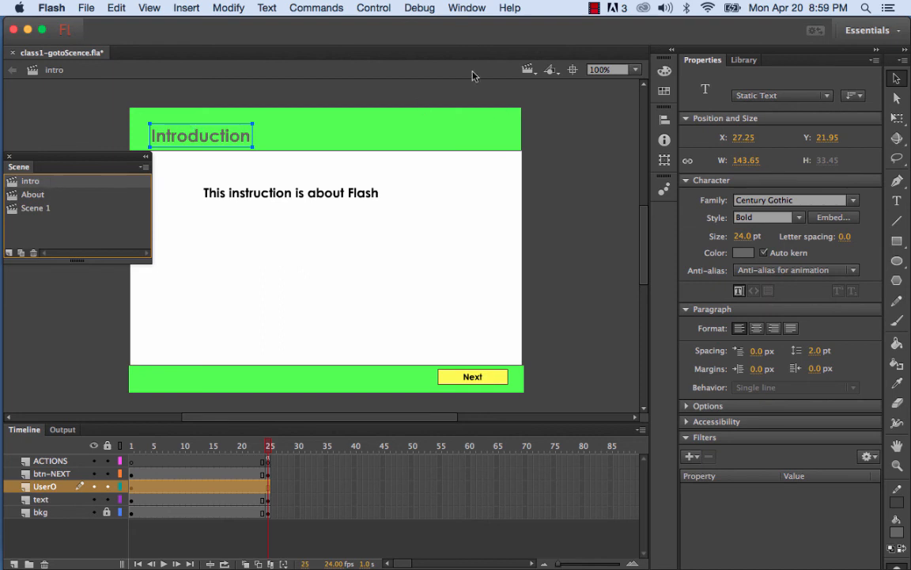
left_click(419, 7)
mouse_move(458, 7)
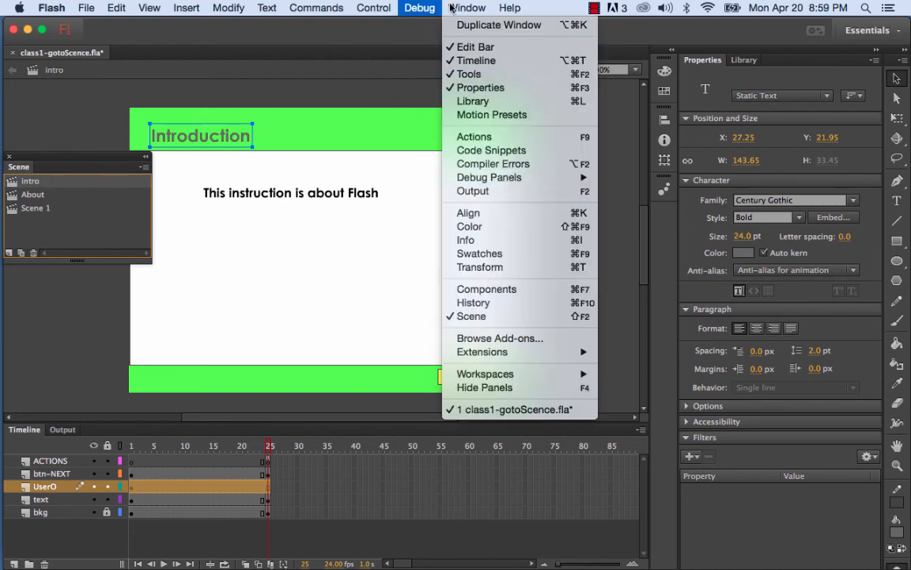
mouse_move(373, 8)
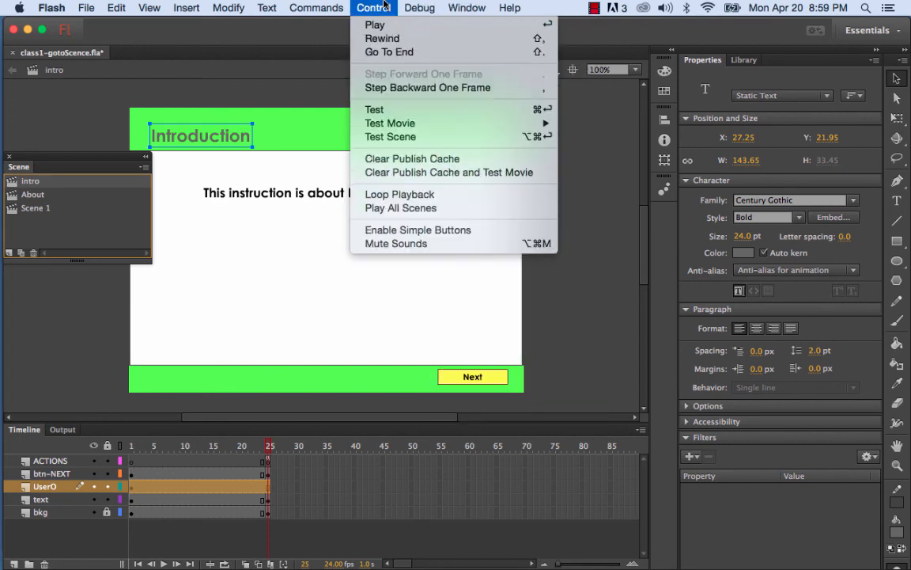
mouse_move(399, 124)
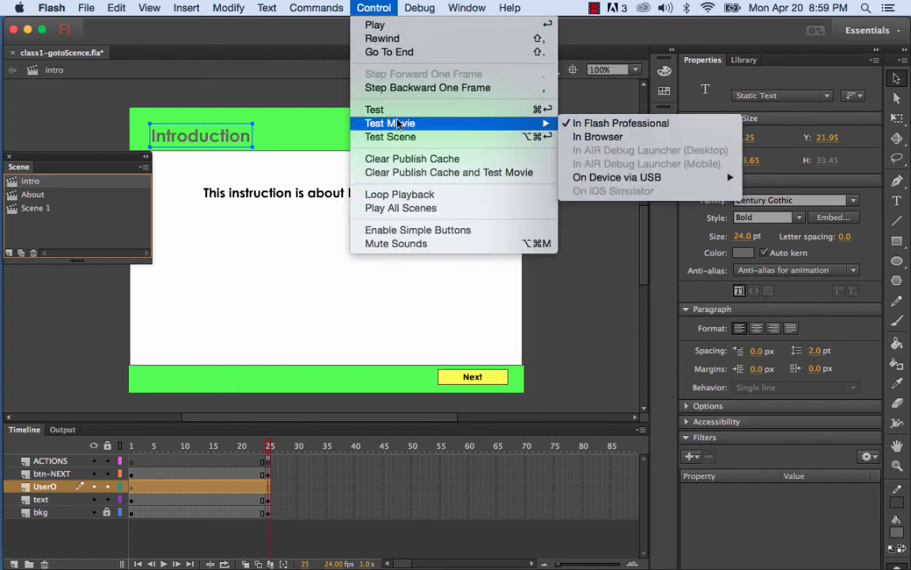
left_click(599, 137)
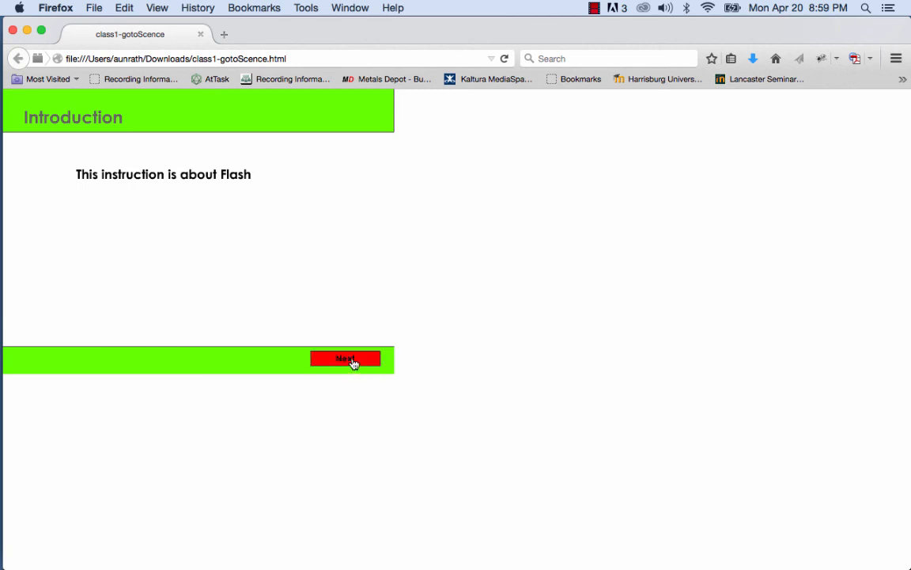
left_click(357, 369)
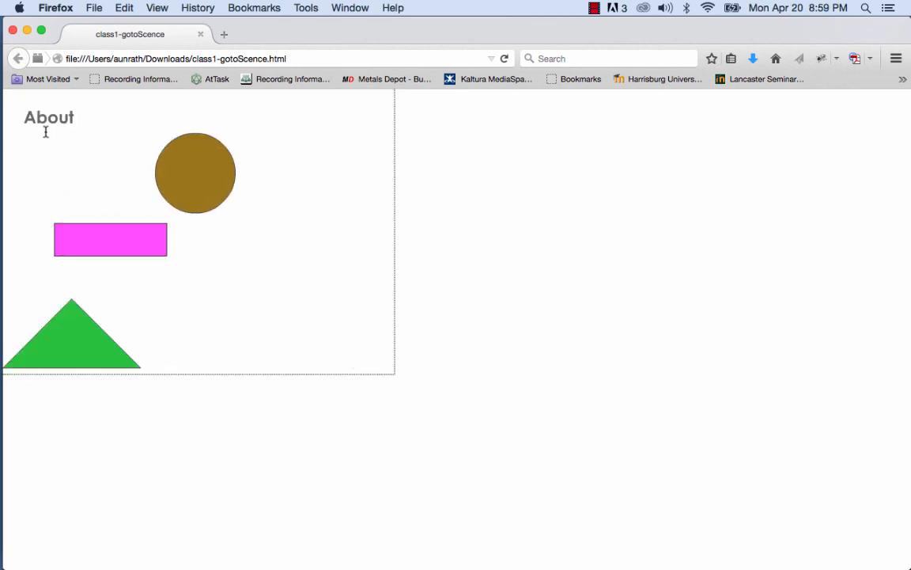
left_click(136, 250)
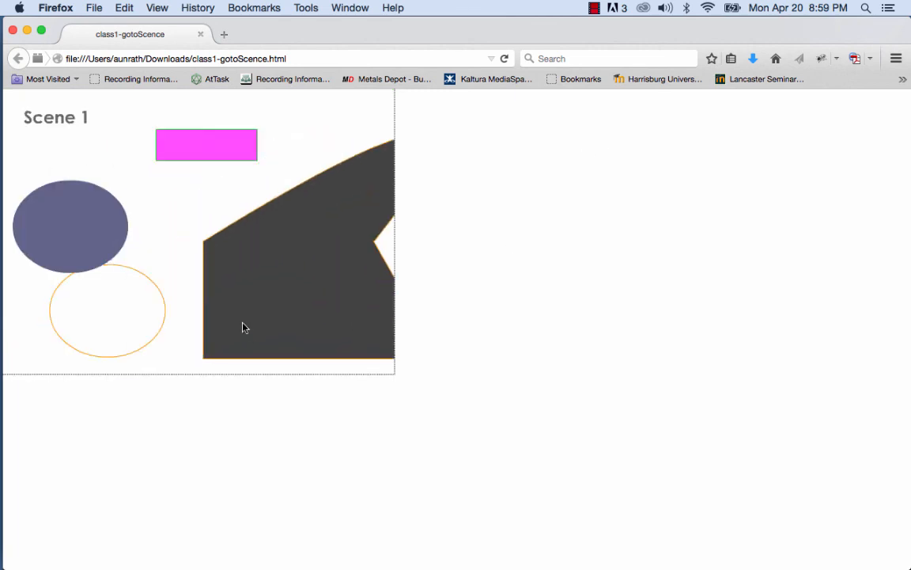
left_click(232, 151)
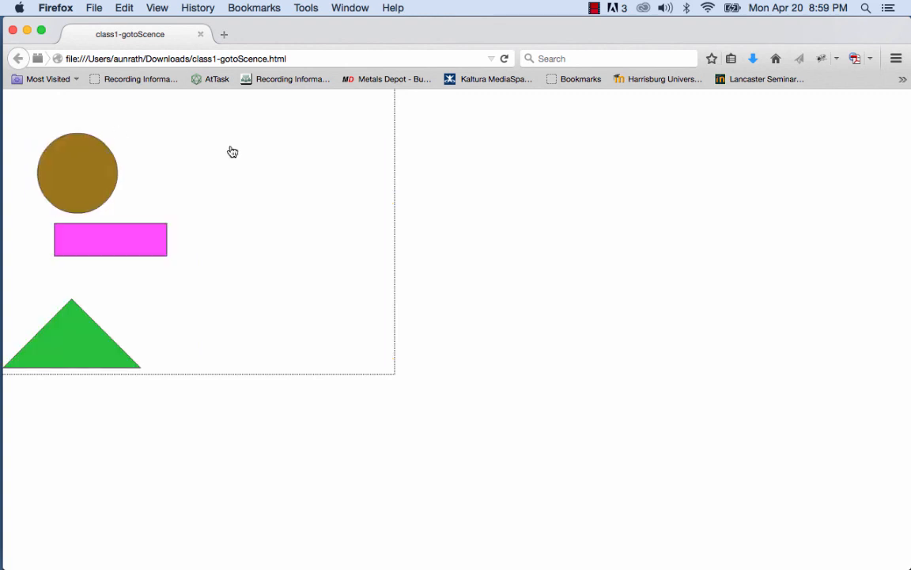